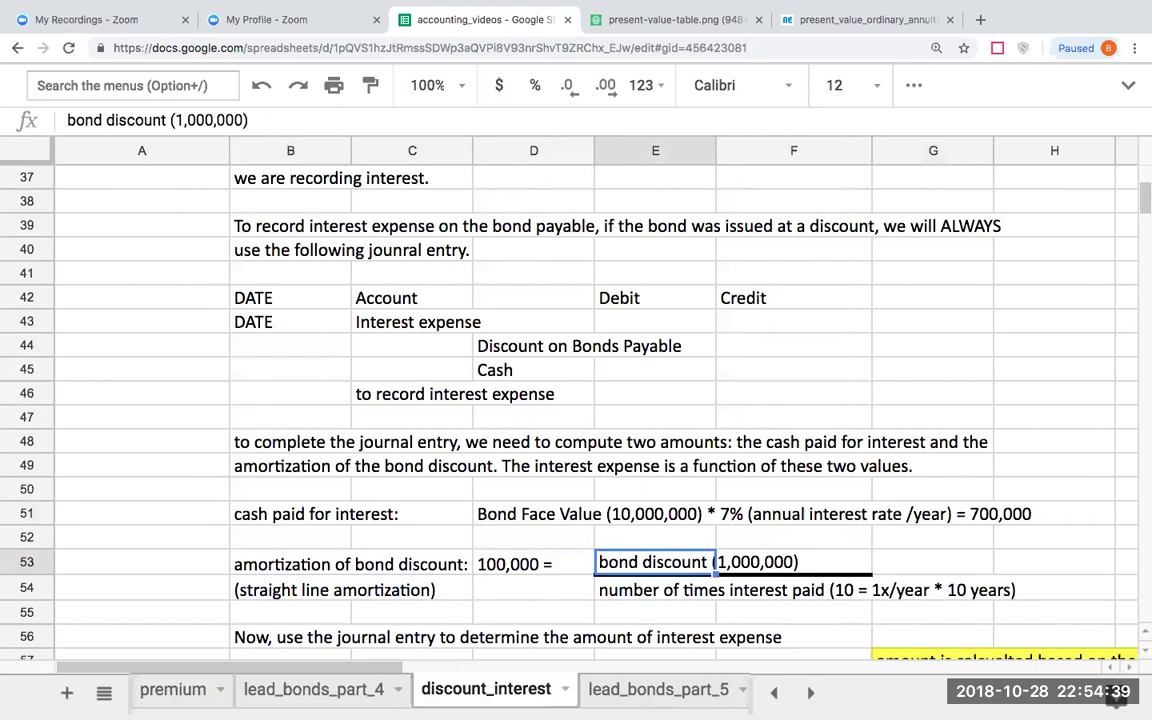
click(141, 562)
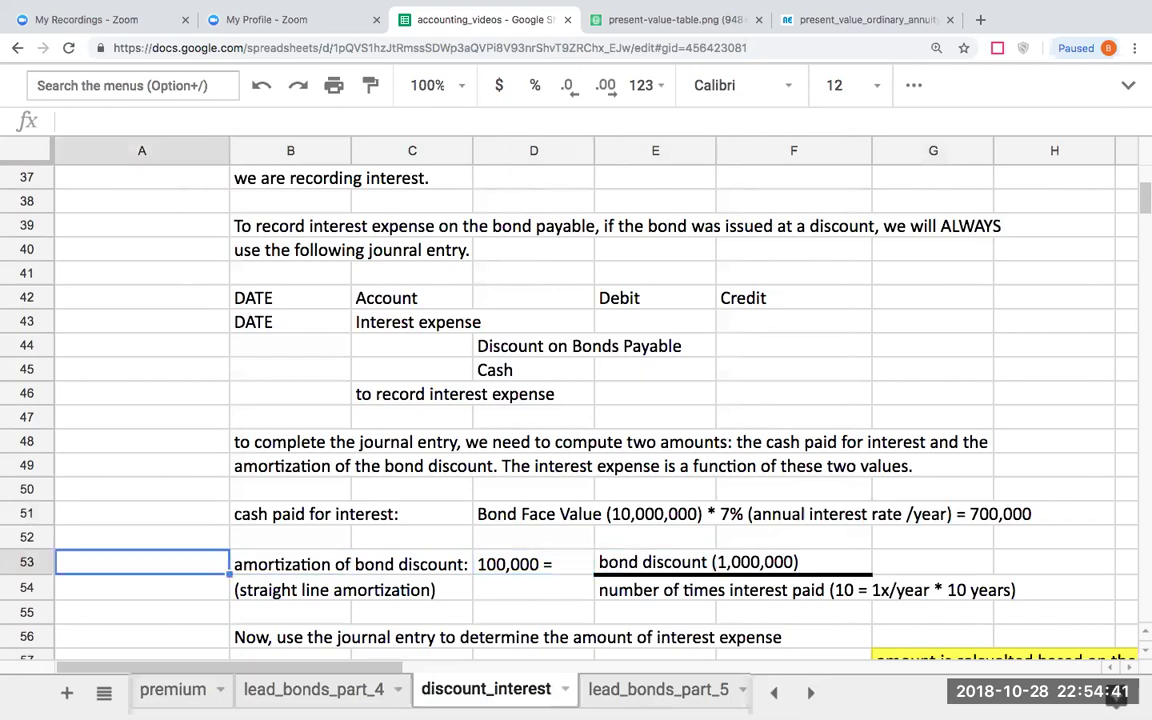
scroll(180, 550, down, 4)
scroll(180, 550, up, 8)
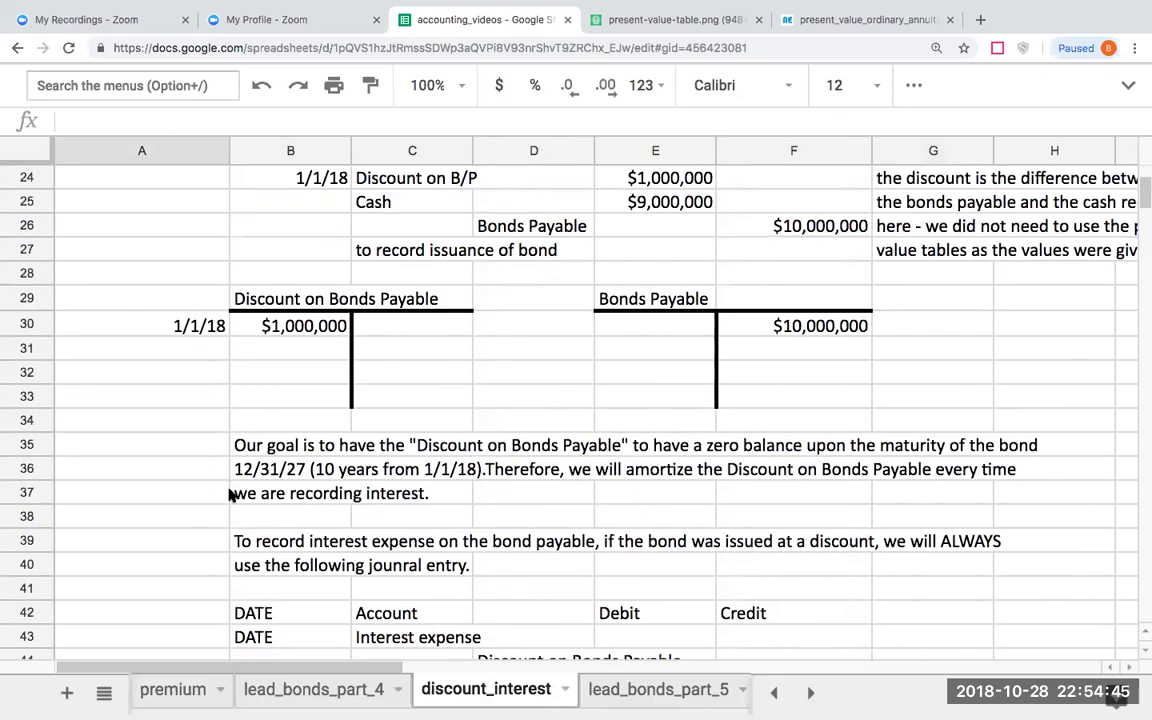
scroll(230, 497, up, 4)
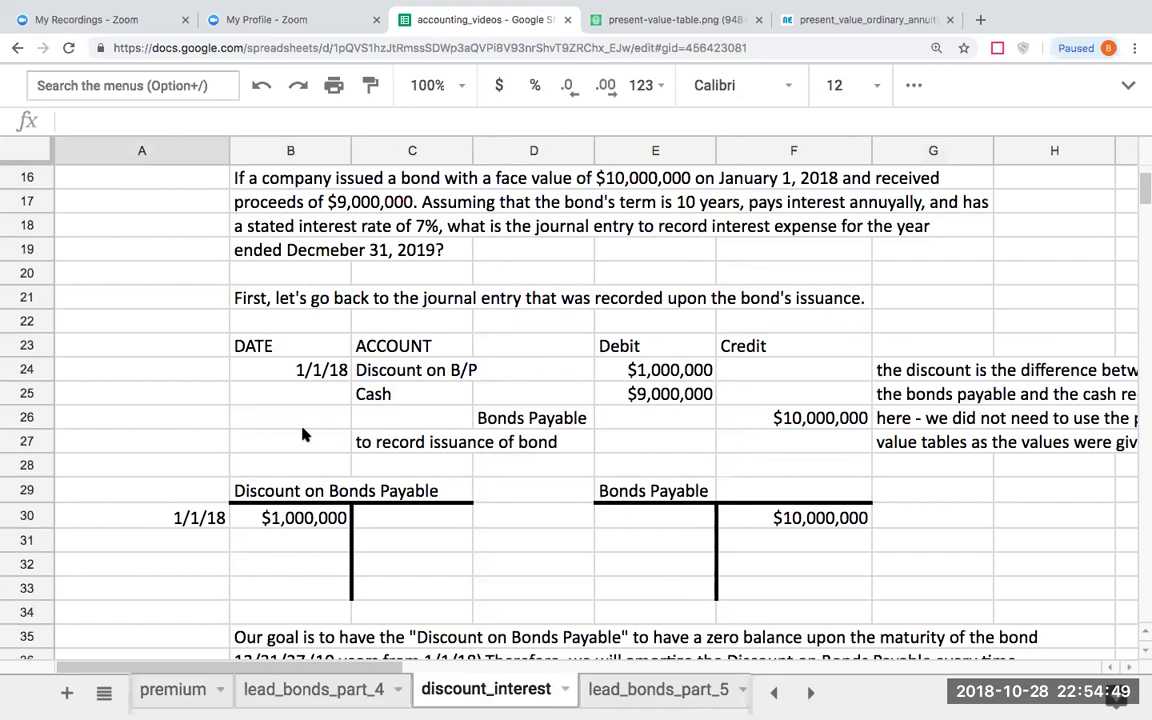
scroll(214, 480, down, 10)
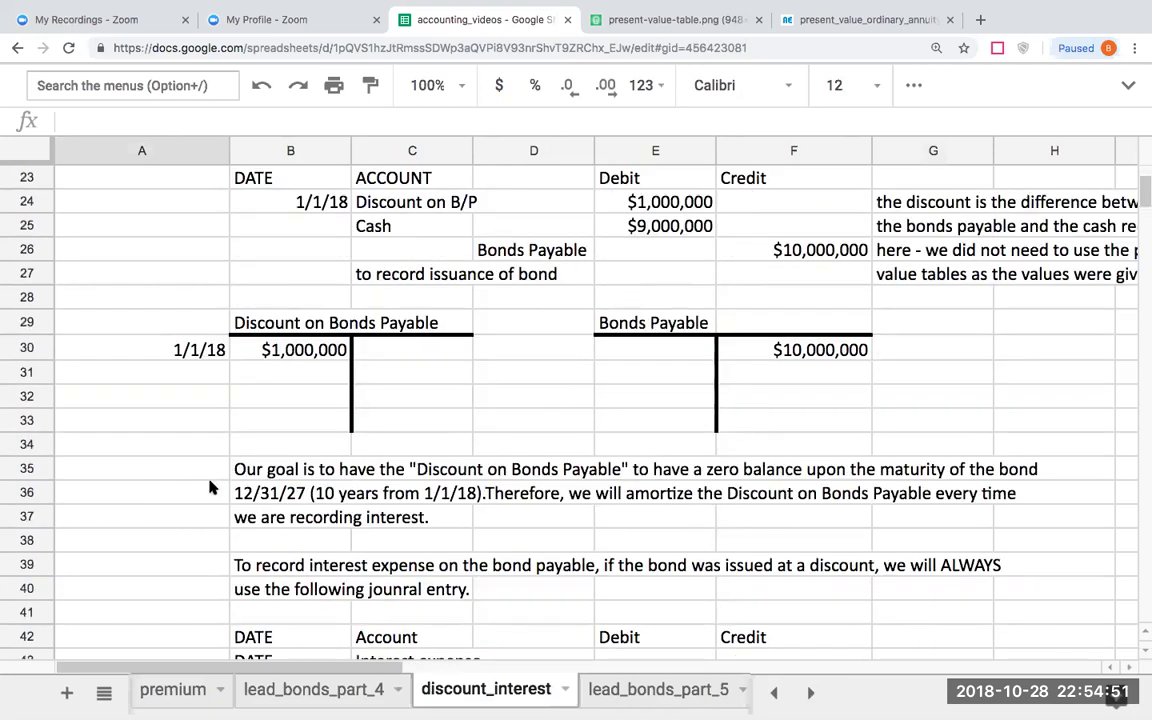
scroll(205, 490, down, 4)
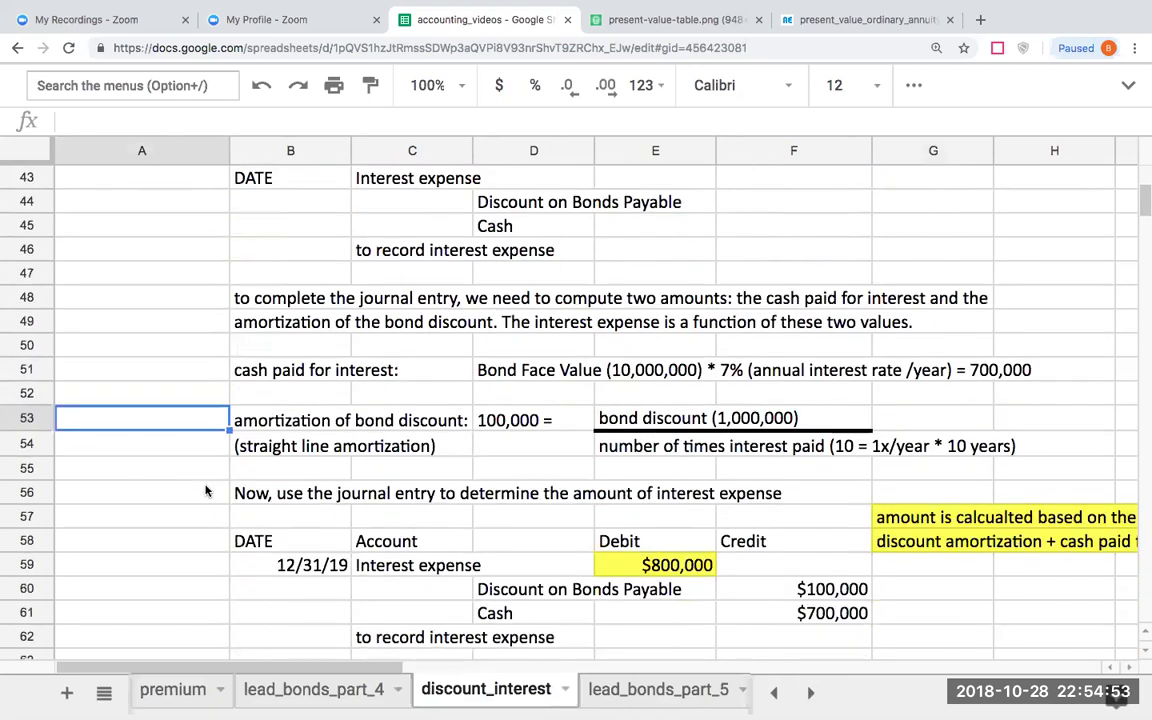
click(641, 446)
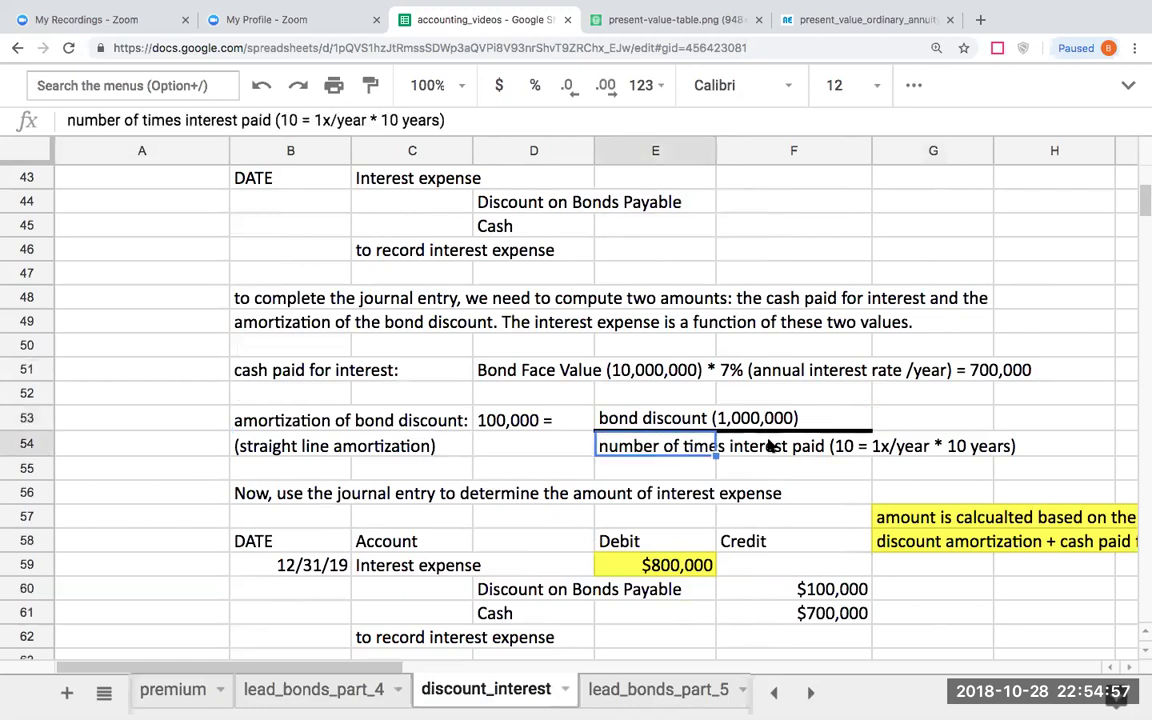
click(558, 422)
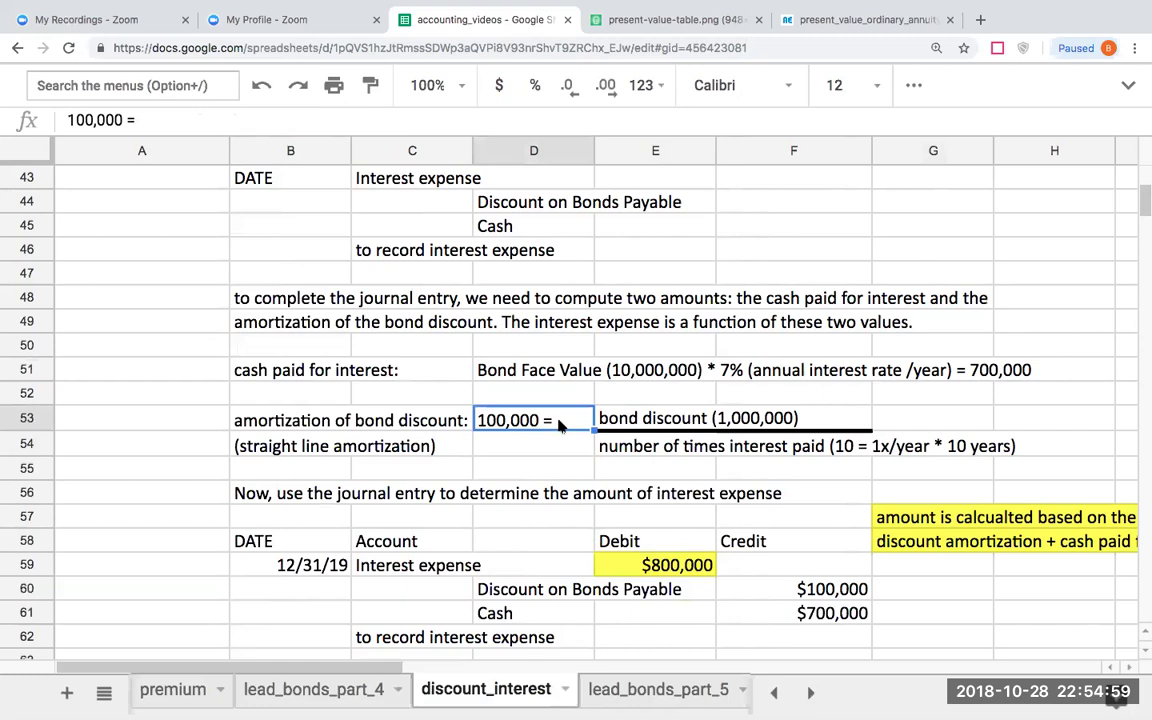
click(748, 422)
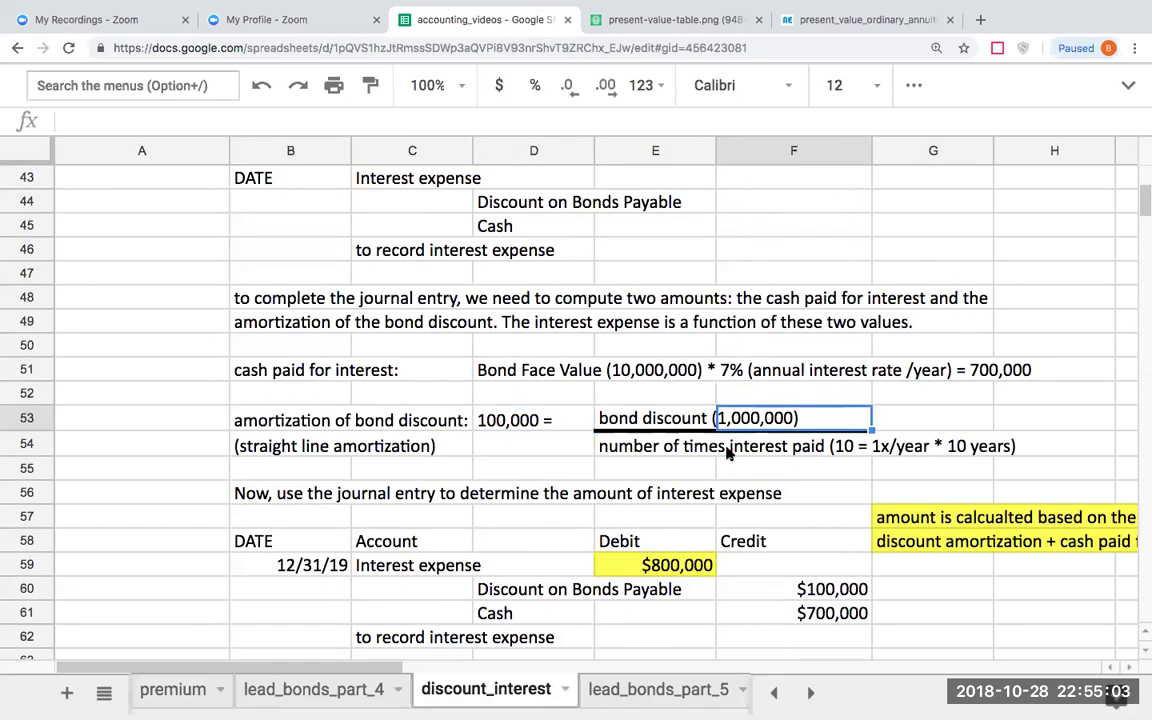
click(548, 425)
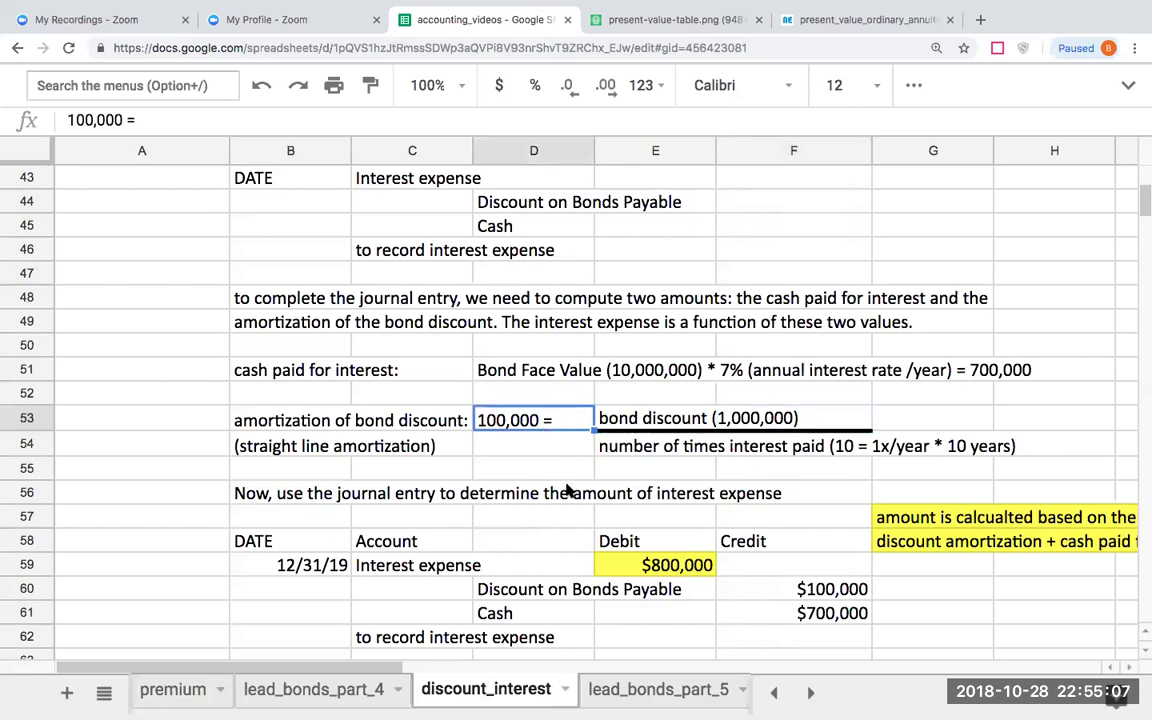
scroll(568, 490, down, 2)
scroll(566, 491, down, 1)
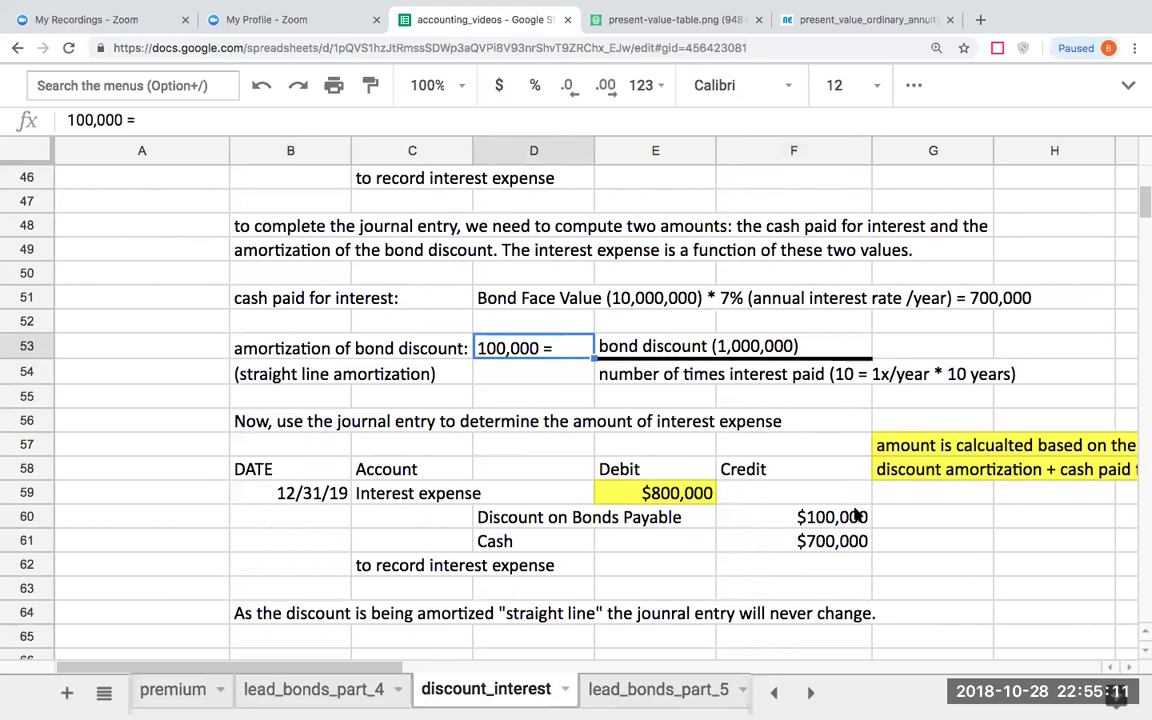
- Inspect the $700,000 cash and $100,000 discount credits and read the yellow expense note
click(843, 541)
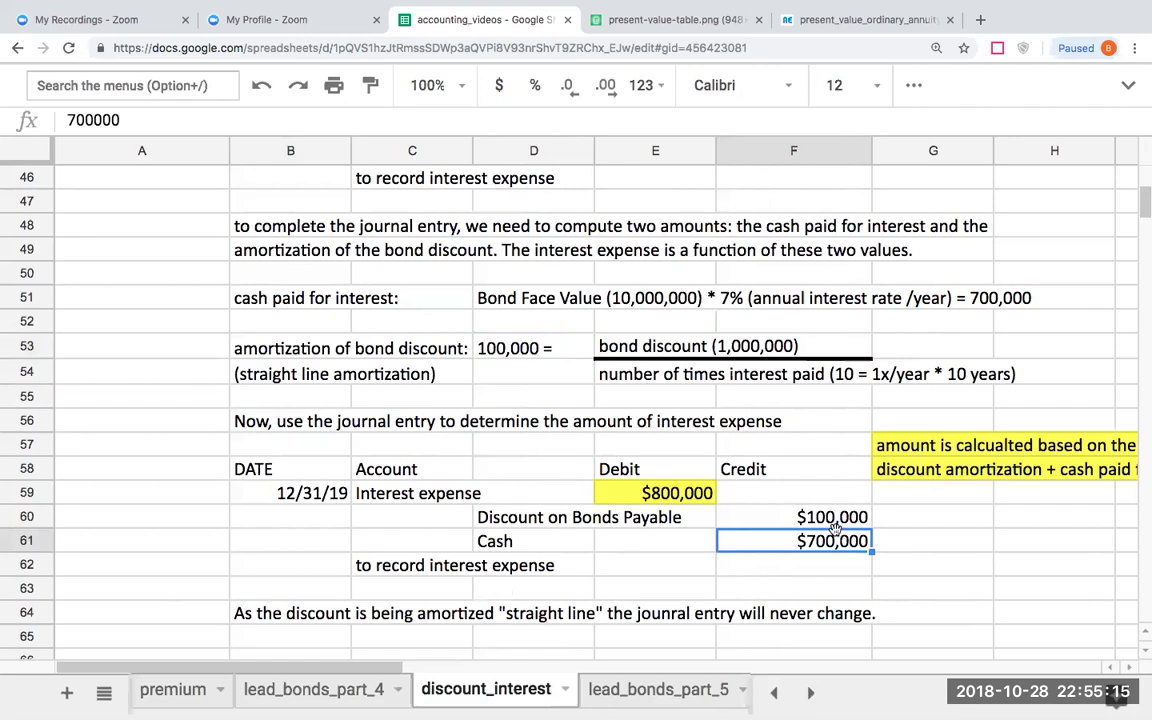
click(834, 522)
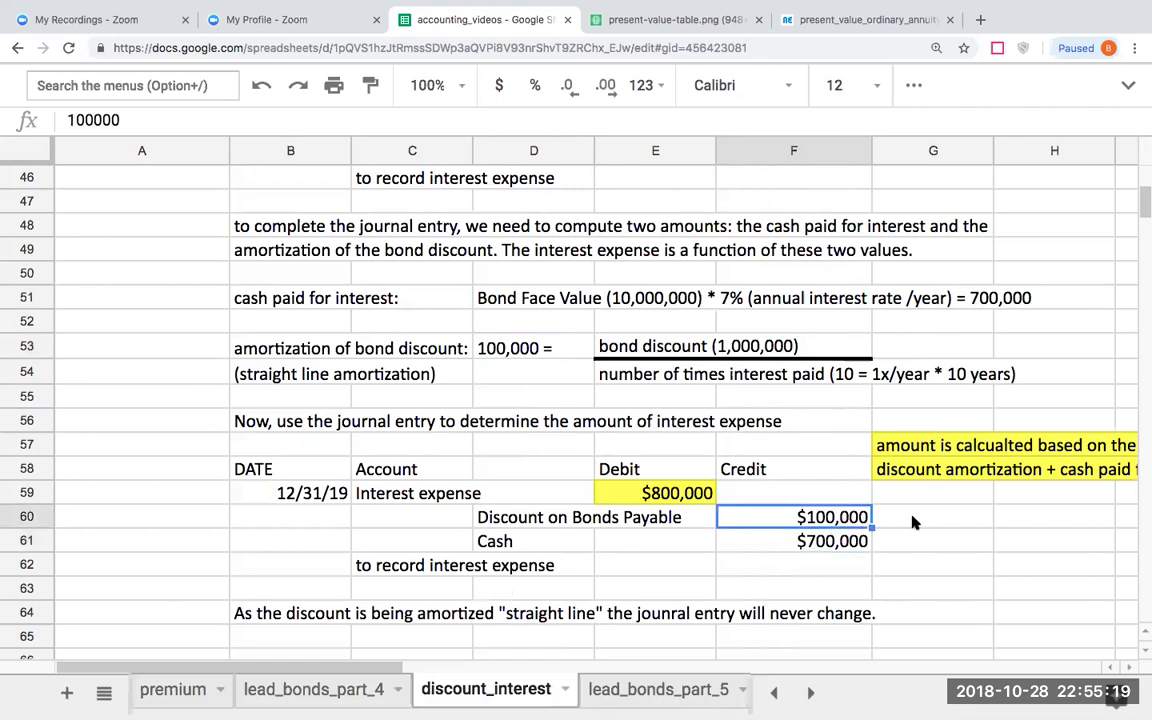
key(Right)
scroll(912, 522, right, 2)
click(810, 470)
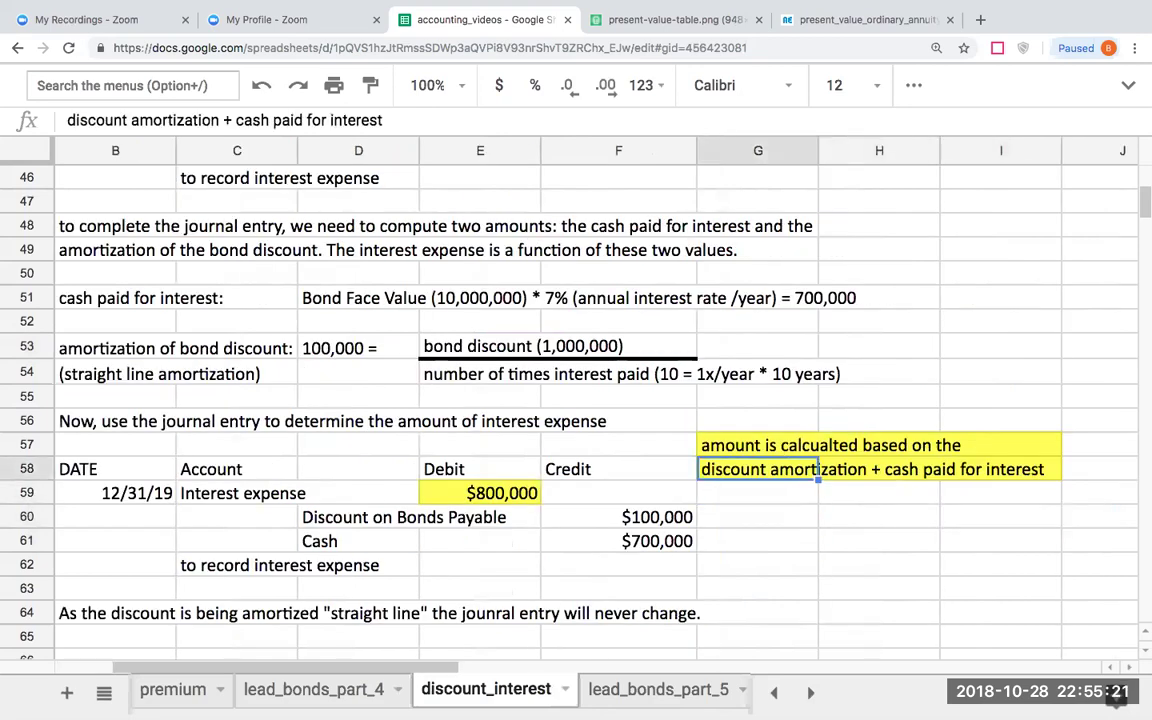
click(816, 446)
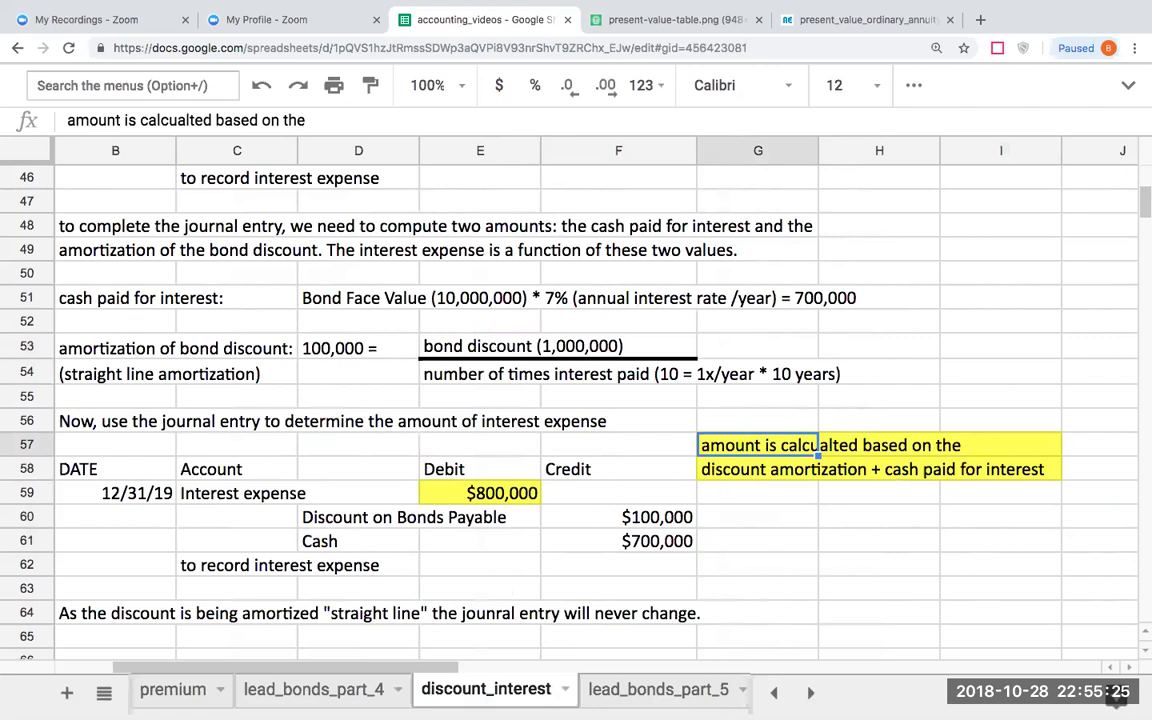
- Review the $800,000 interest expense debit row of the journal entry
key(Left)
key(Down)
key(Down)
click(480, 493)
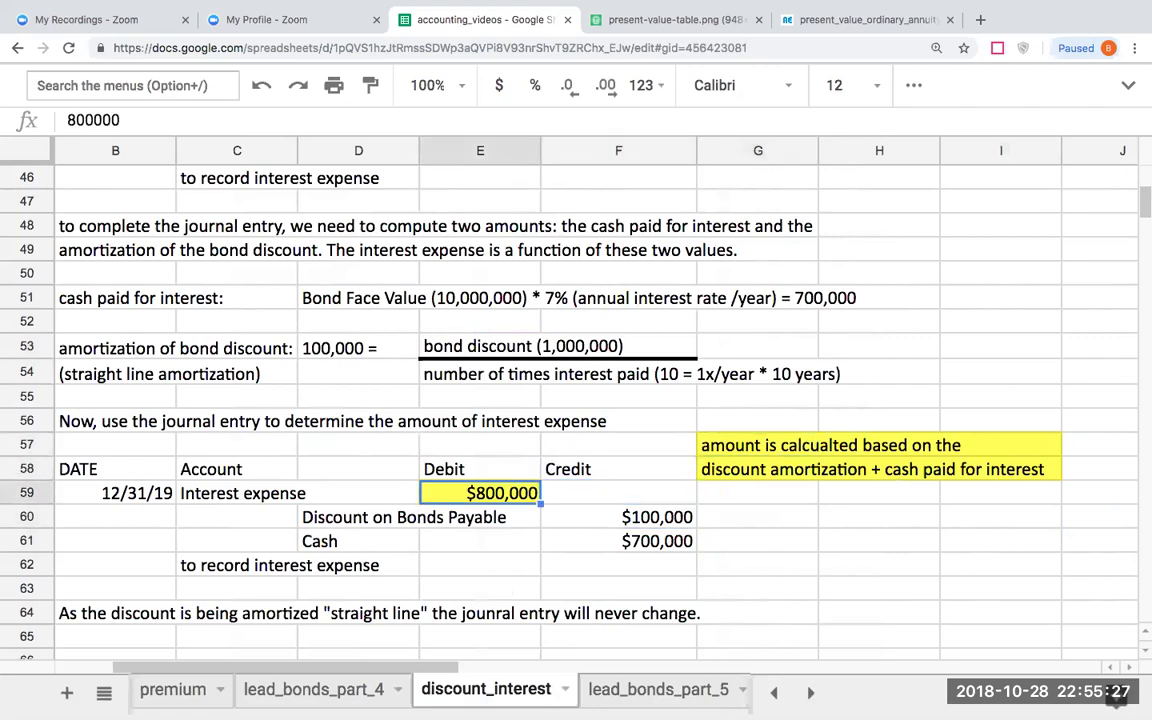
key(Right)
key(Left)
key(Left)
key(Left)
key(Left)
key(Left)
- Step around the journal entry's Cash and Discount on Bonds Payable lines
key(Down)
key(Down)
key(Down)
key(Down)
key(Down)
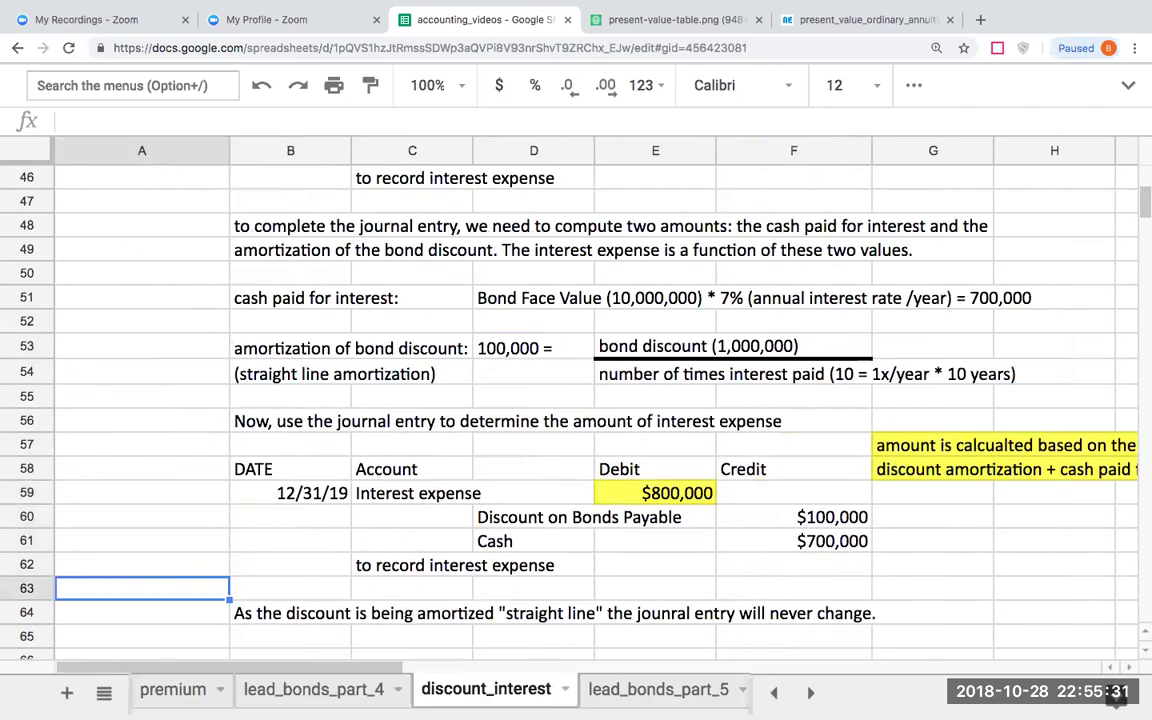
key(Down)
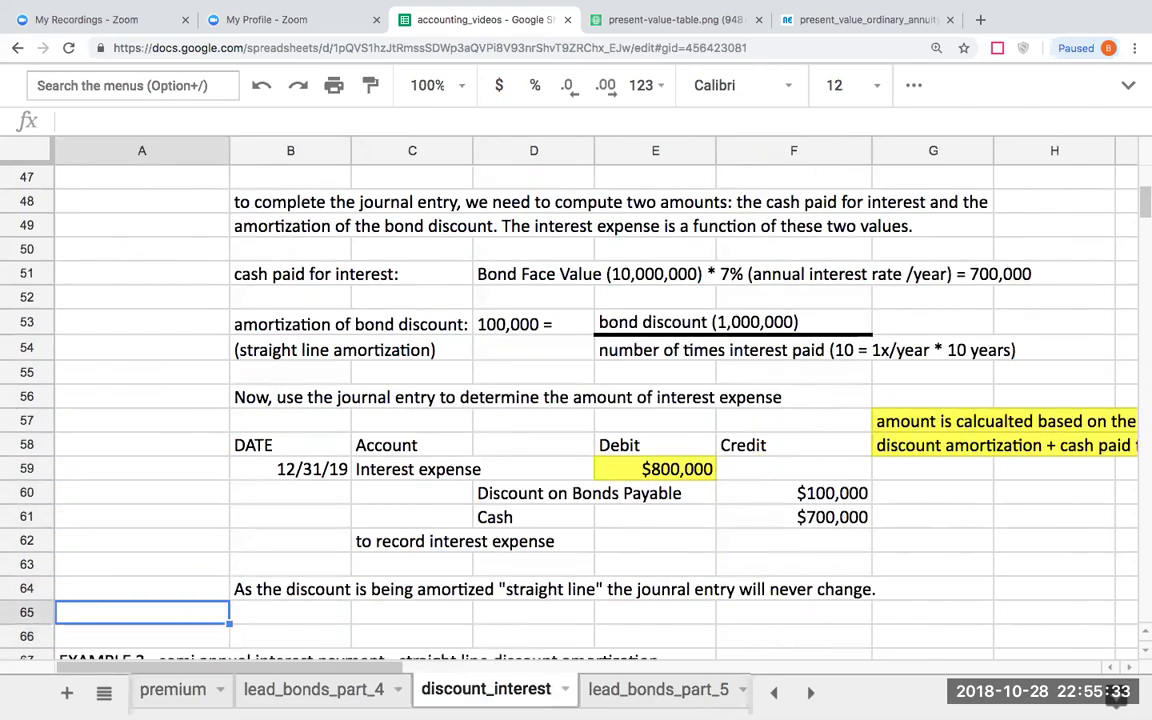
key(Up)
key(Up)
key(Right)
key(Up)
key(Up)
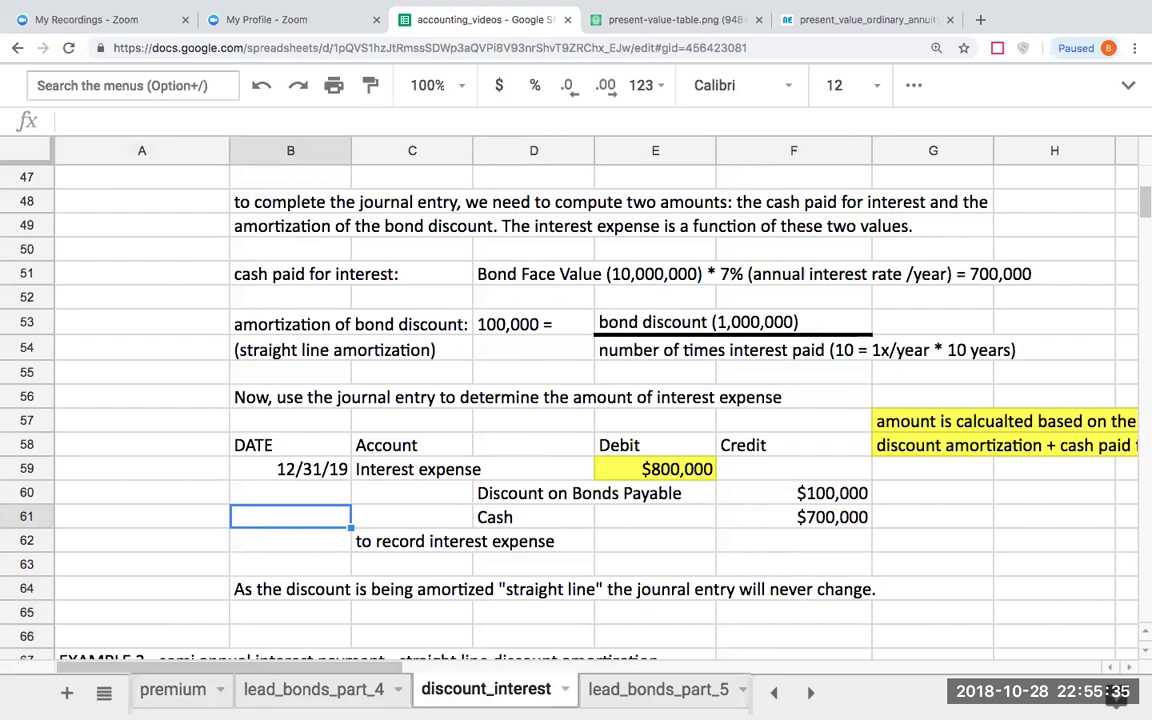
key(Down)
key(Down)
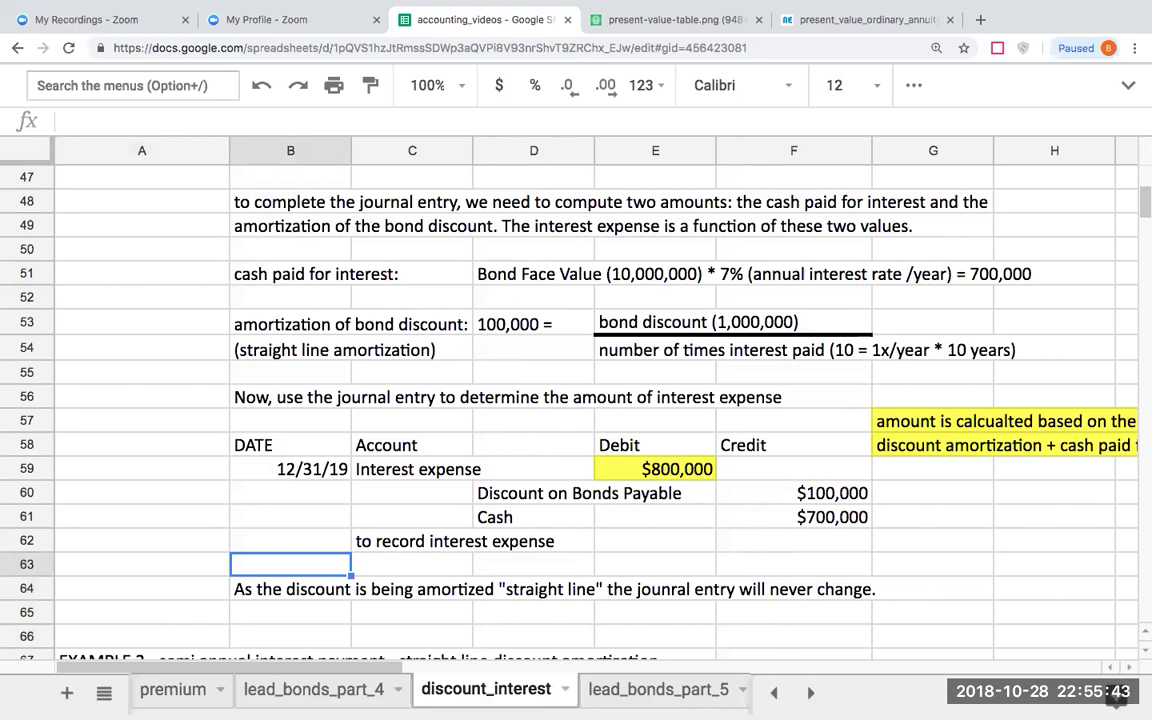
key(Up)
key(Up)
key(Up)
key(Right)
key(Right)
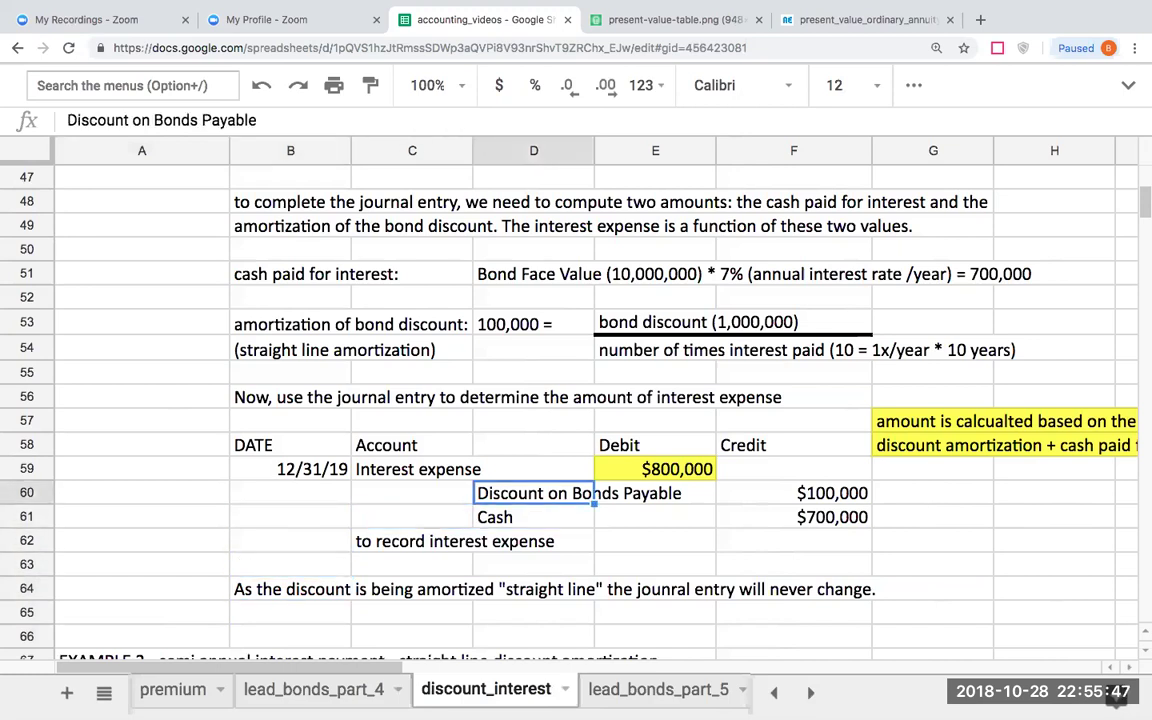
- Revisit the Discount on Bonds Payable T-account, then bring Example 2 into view at row 67
key(Page_Up)
key(Up)
key(Up)
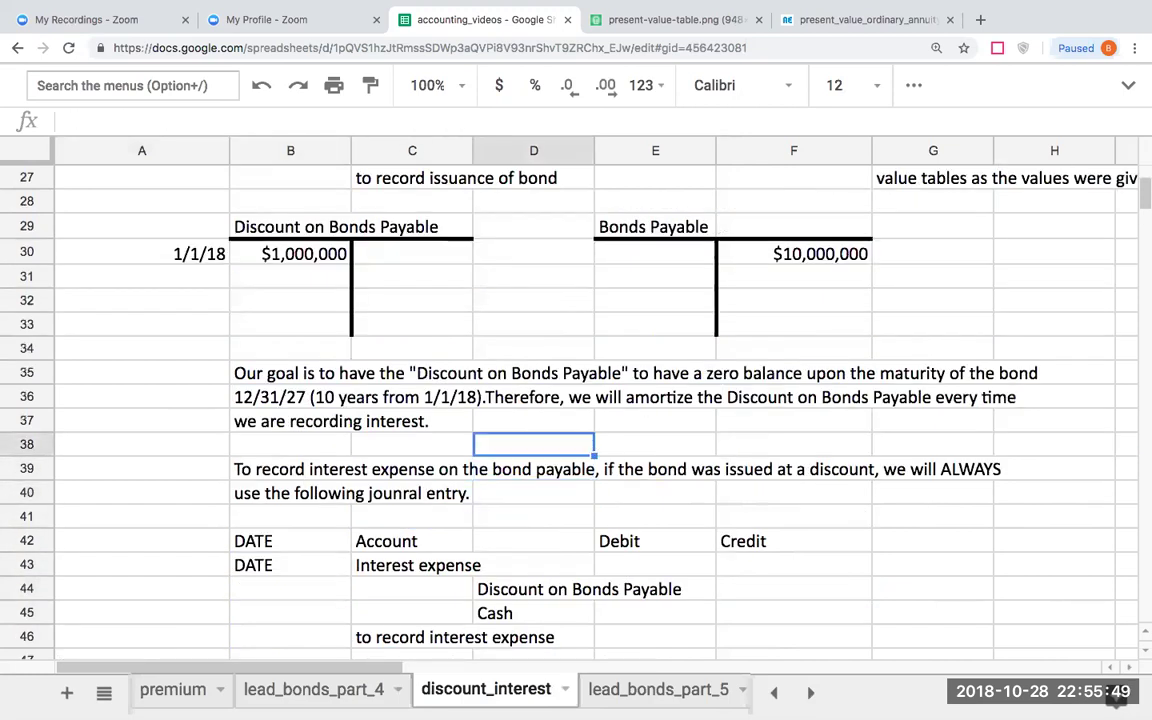
key(Up)
key(Up)
key(Left)
key(Up)
key(Up)
key(Up)
key(Up)
key(Up)
key(Up)
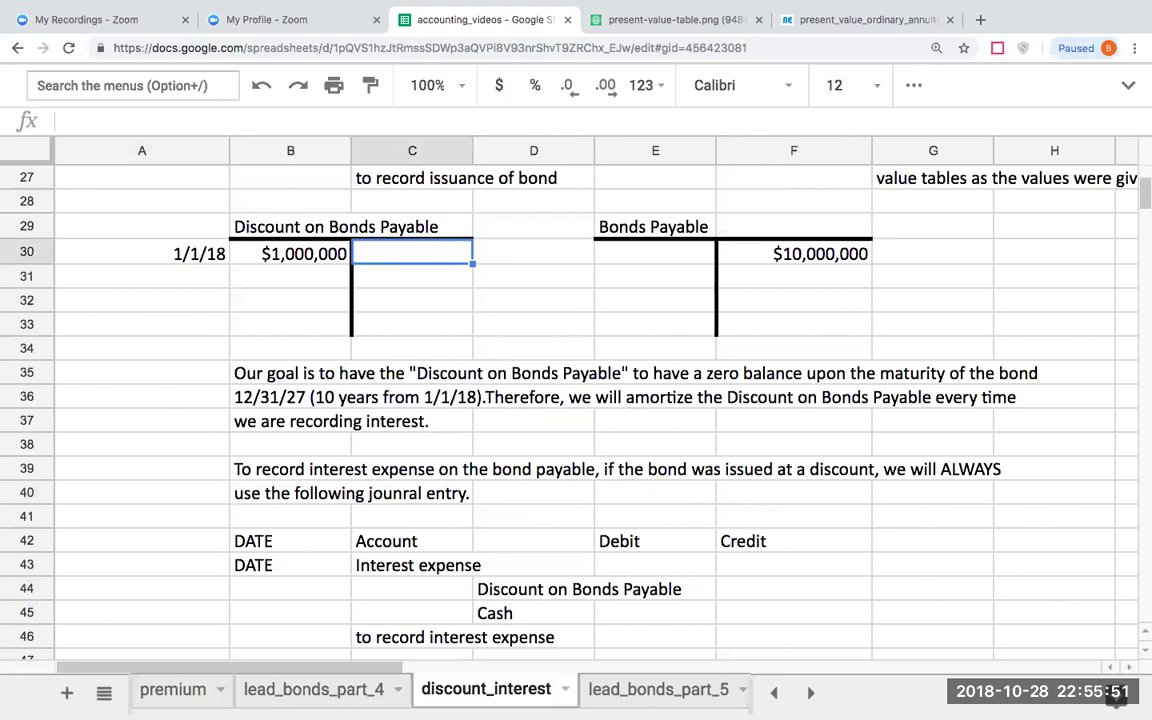
key(Down)
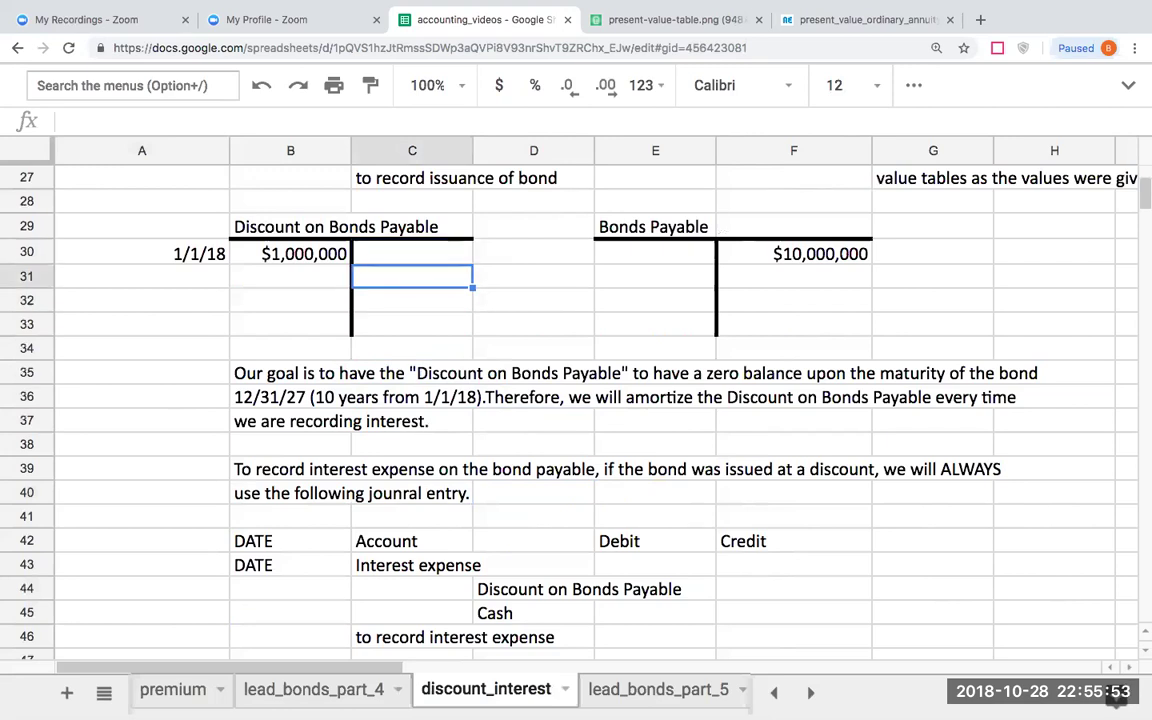
key(Page_Down)
key(Page_Down)
key(Up)
key(Up)
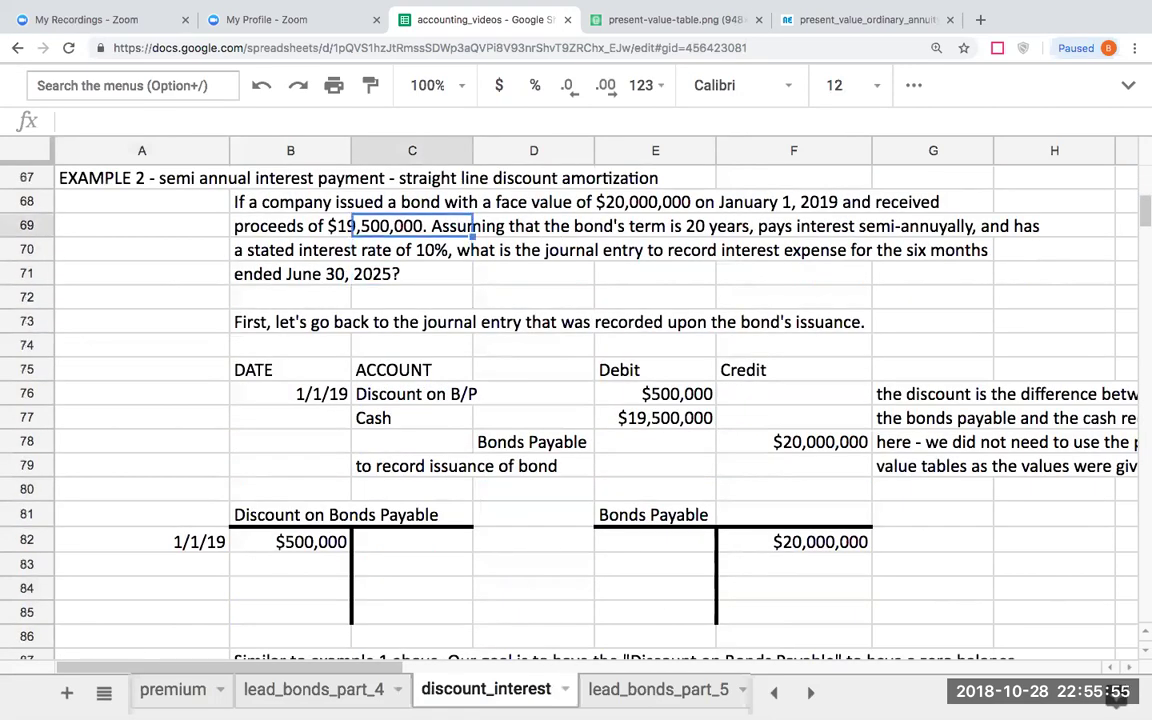
key(Up)
key(Left)
key(Left)
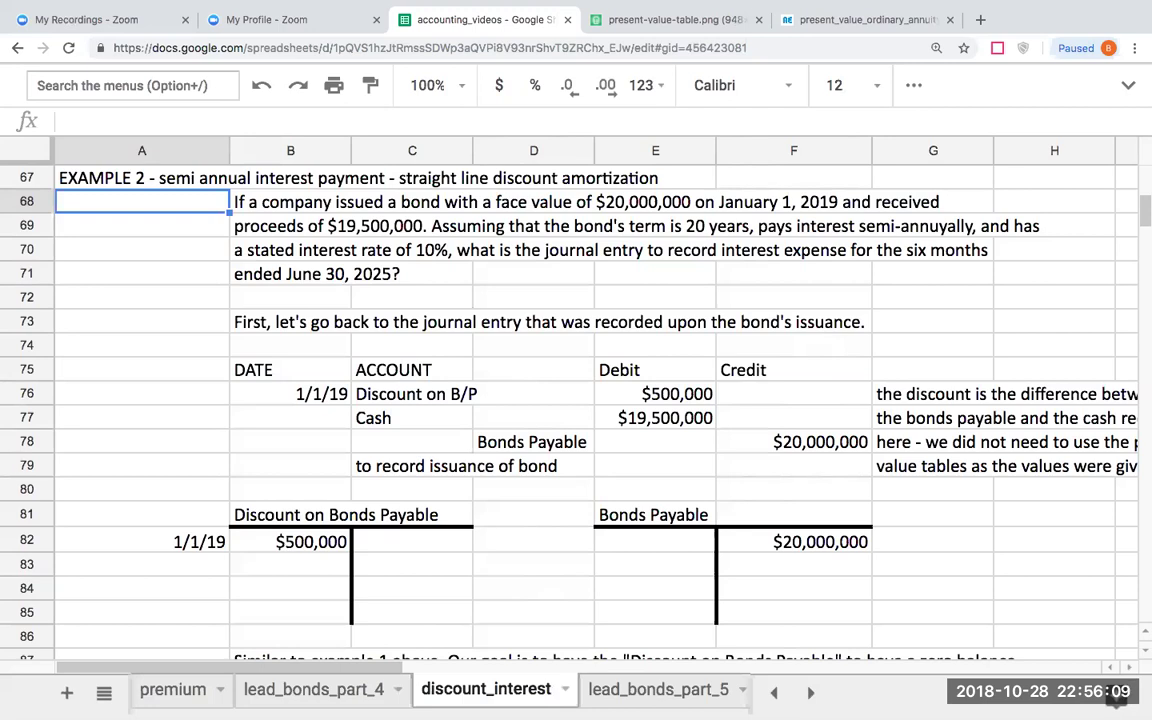
click(272, 226)
click(727, 120)
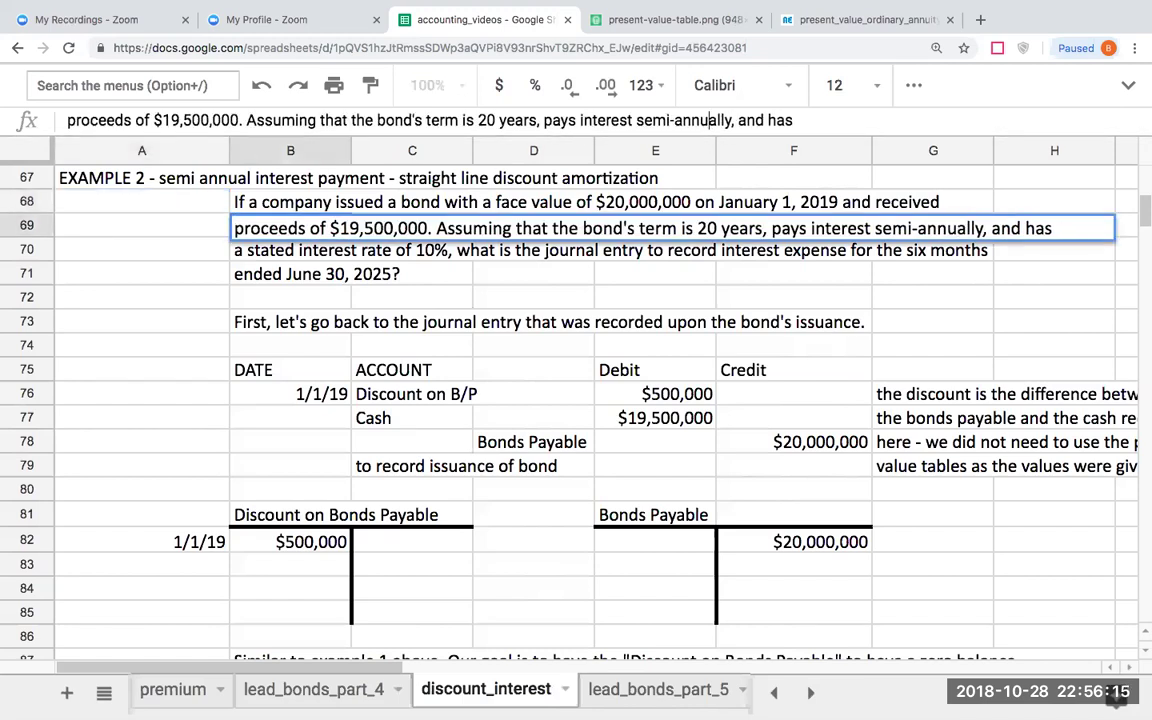
key(Return)
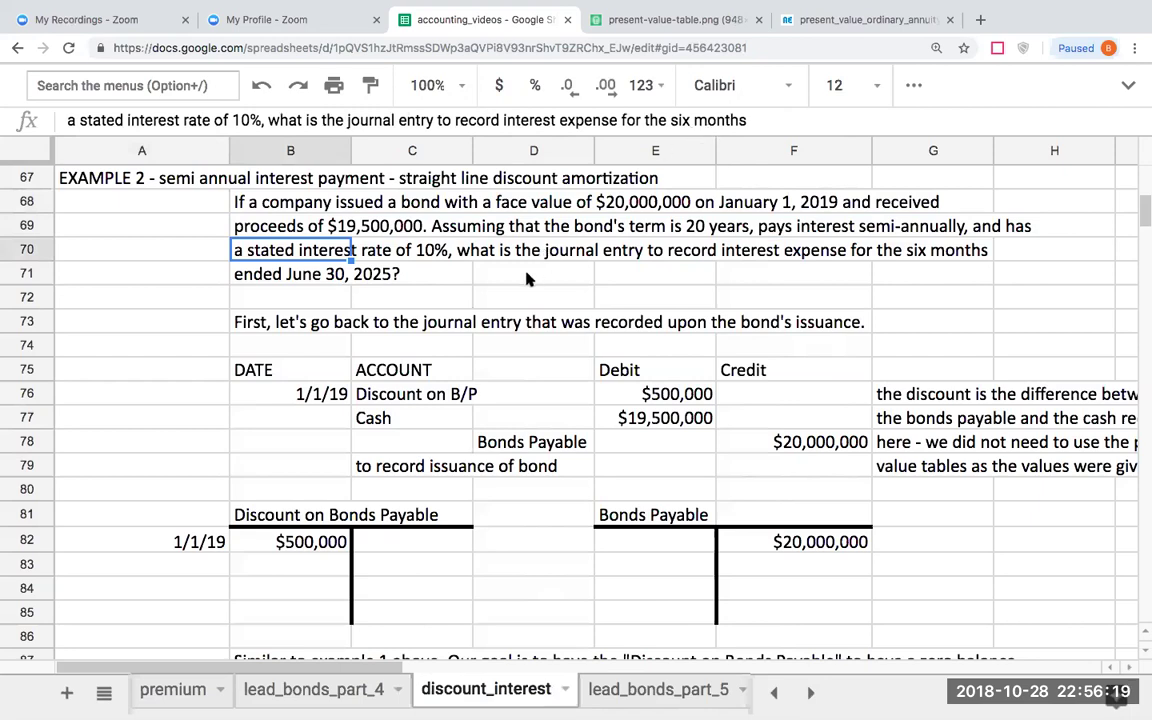
click(264, 284)
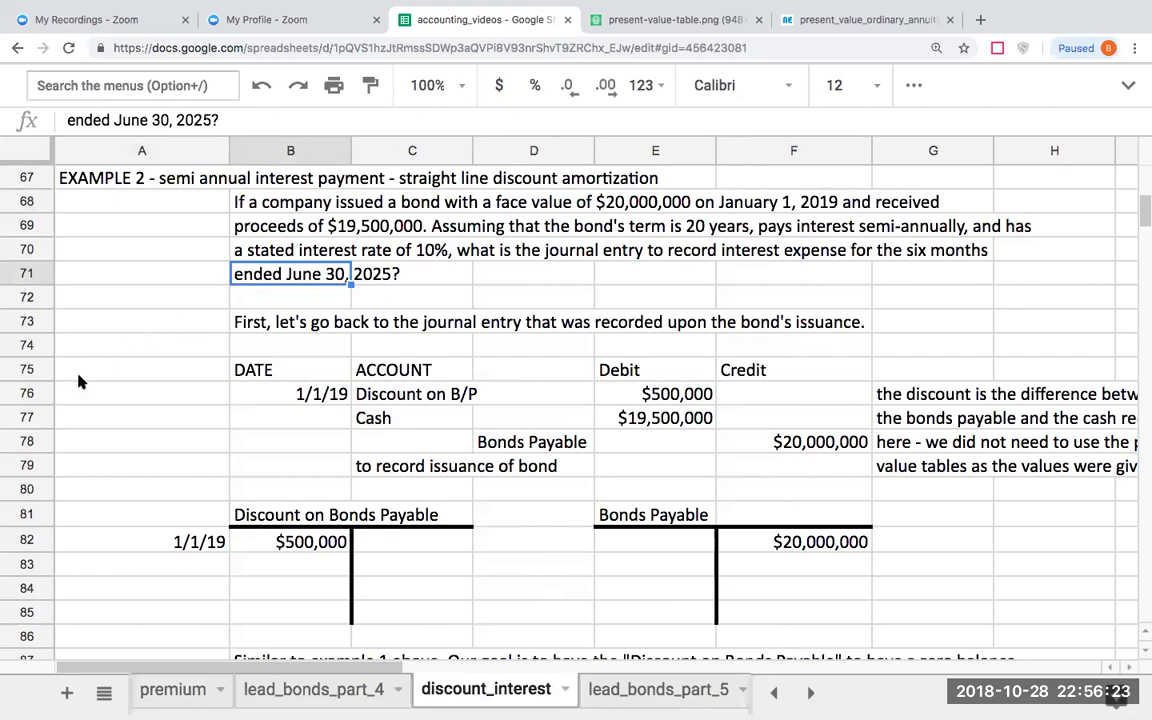
click(116, 418)
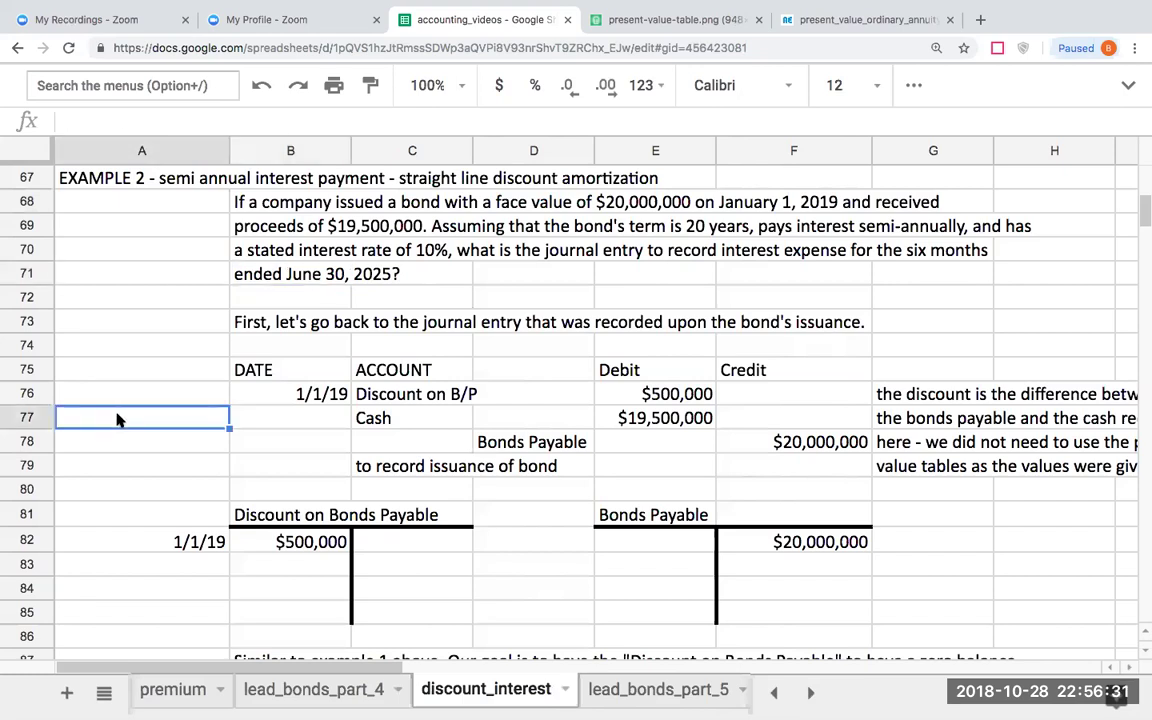
key(Right)
key(Right)
key(Right)
key(Right)
key(Right)
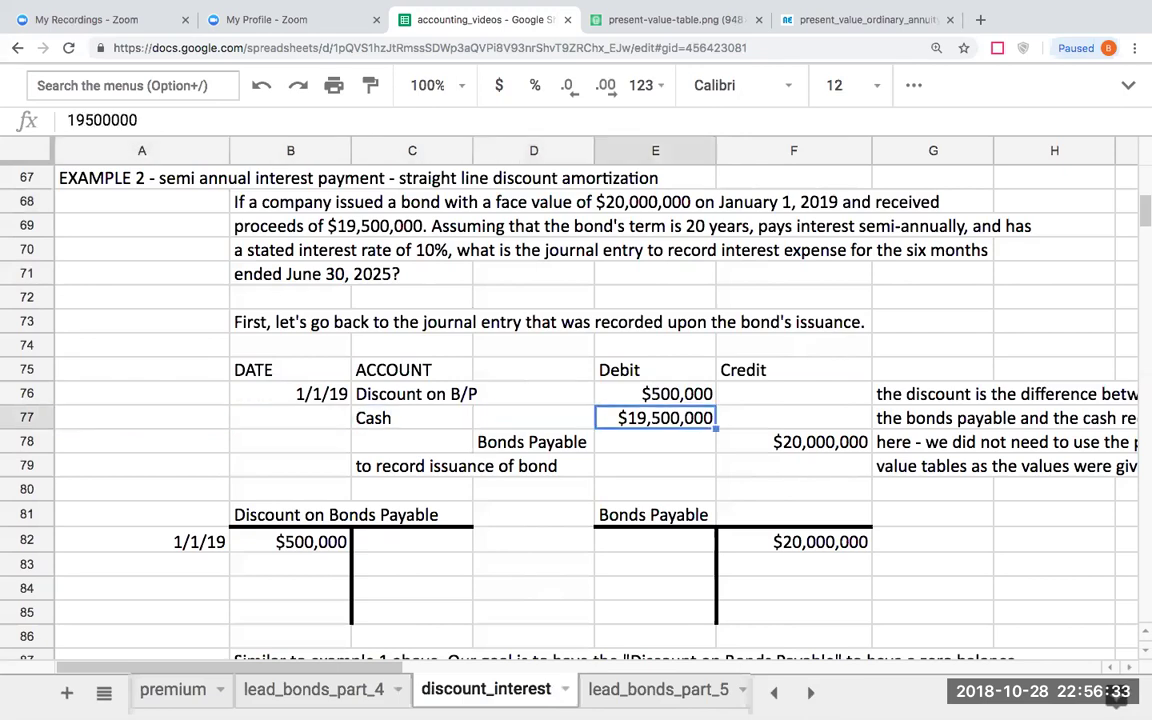
key(Down)
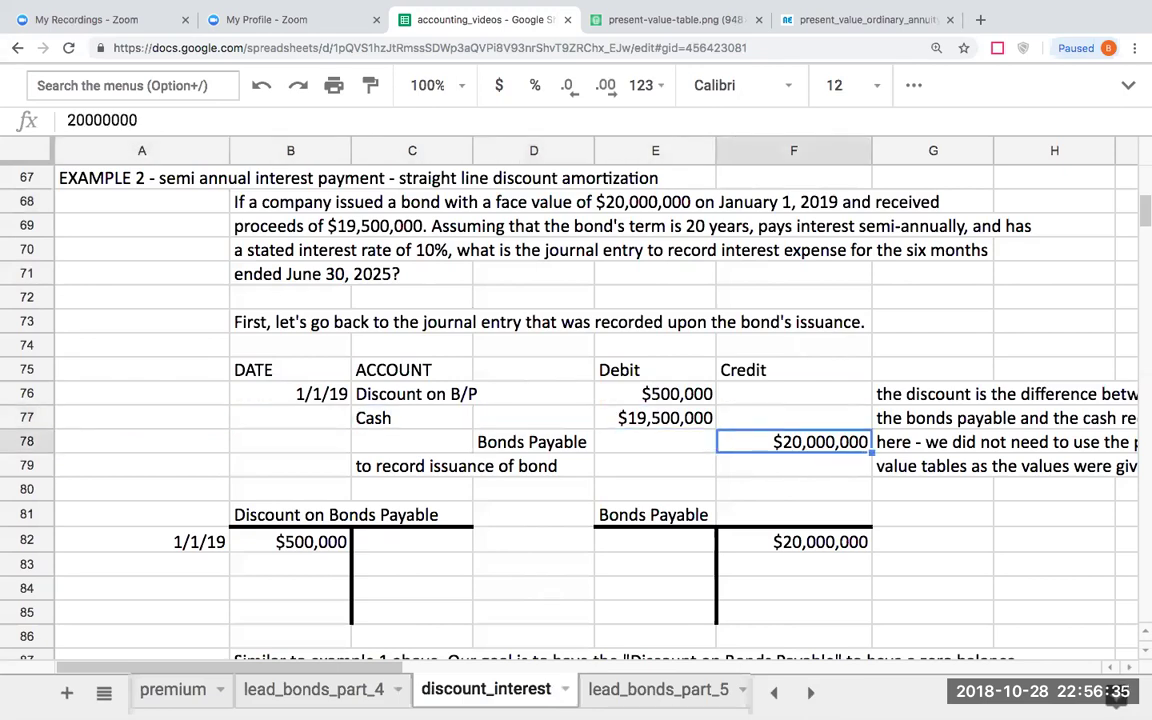
key(Left)
key(Up)
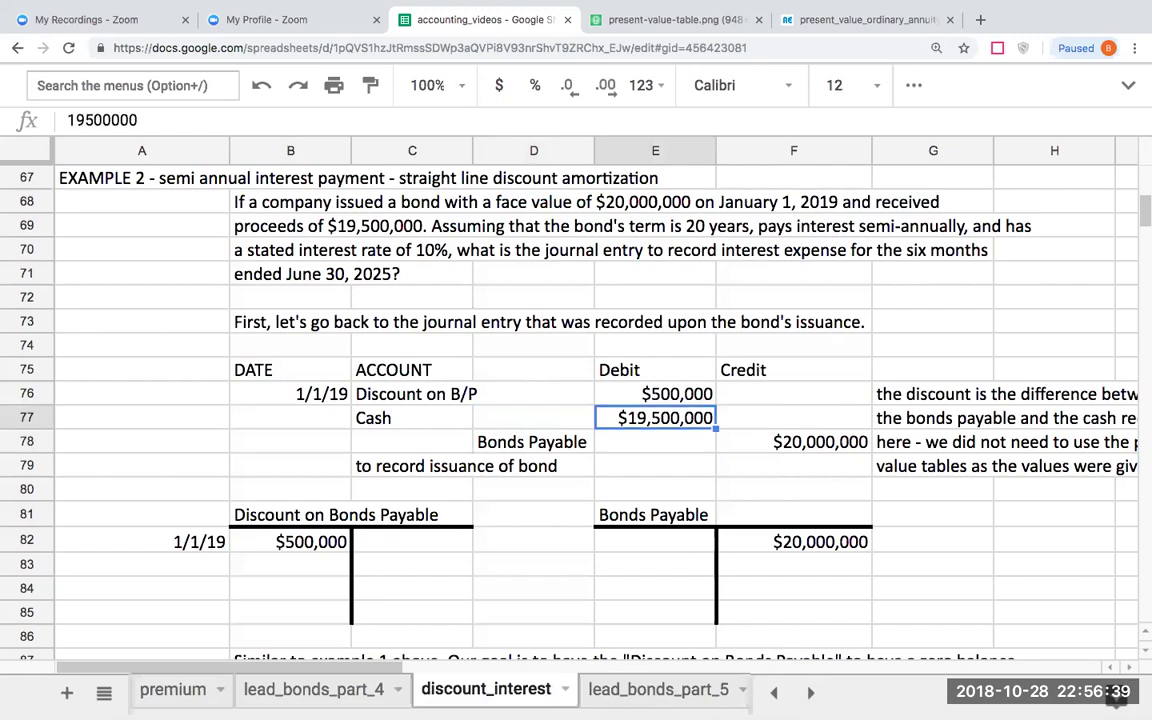
key(Up)
key(Right)
key(Right)
key(Right)
key(Right)
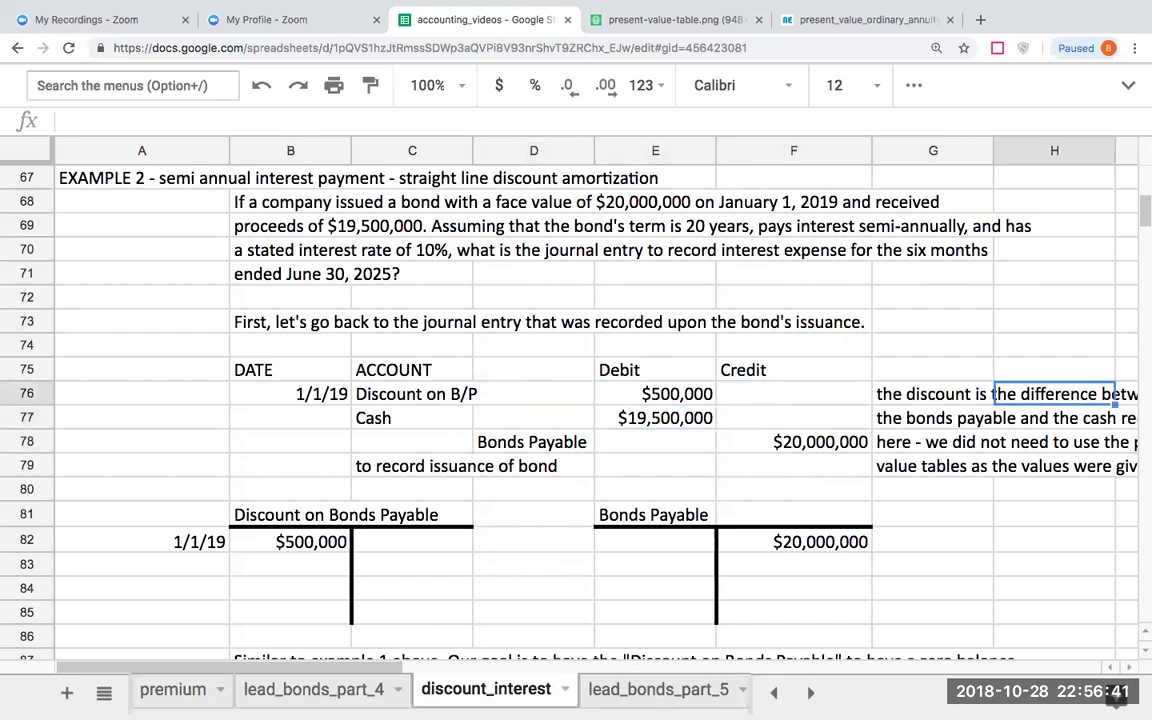
key(Left)
key(Left)
key(Left)
key(Left)
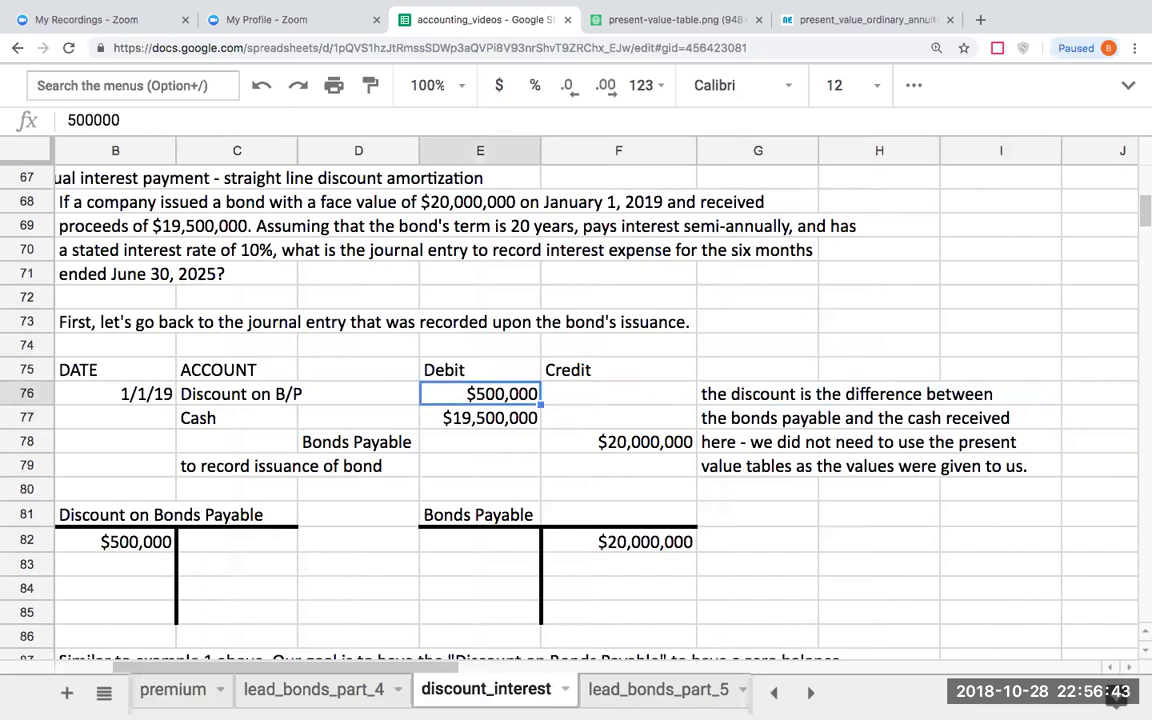
key(Right)
key(Right)
key(Right)
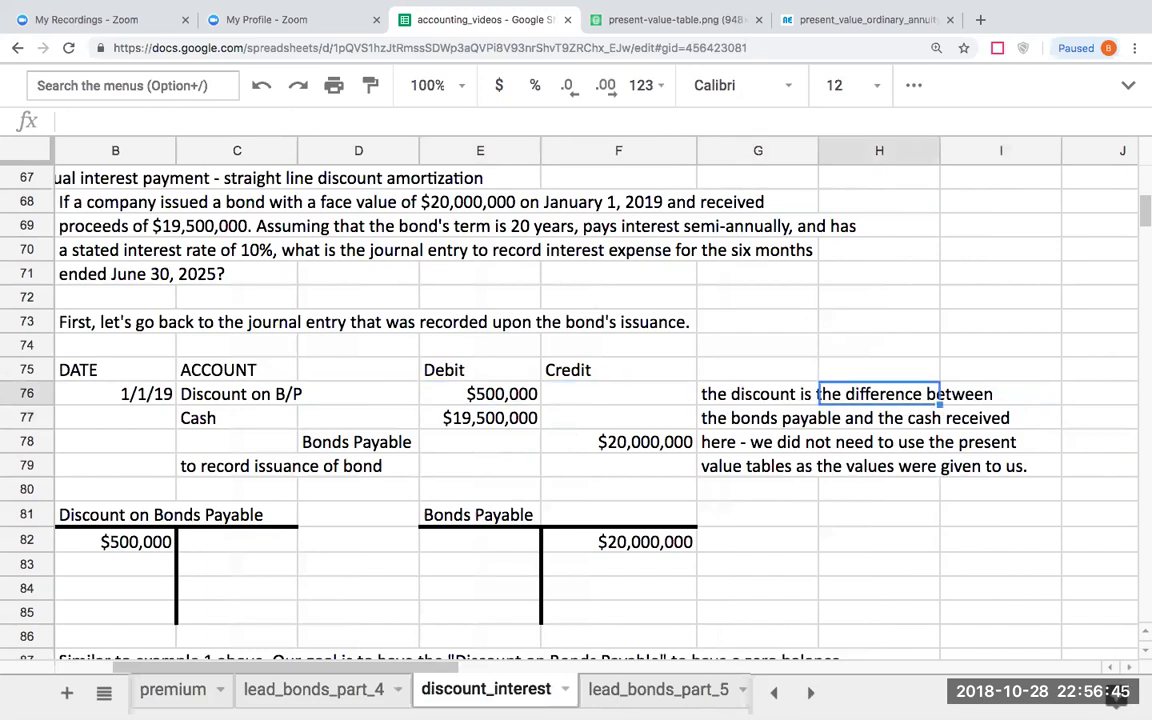
key(Down)
key(Left)
key(Left)
key(Down)
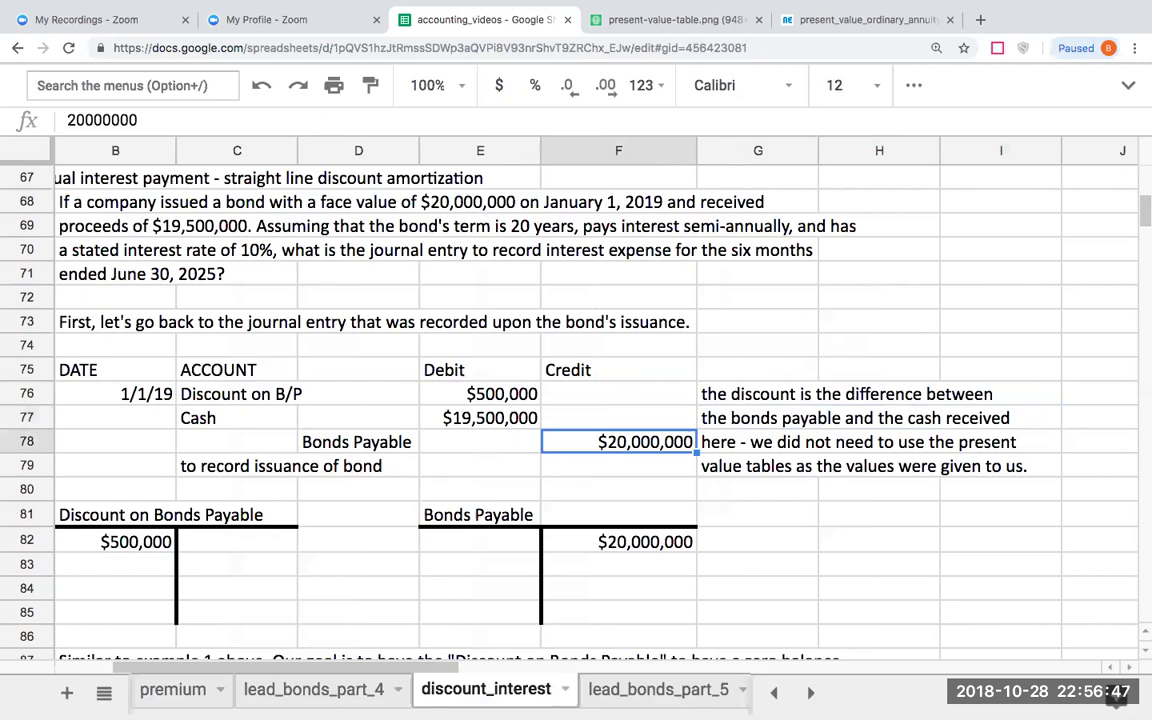
key(Up)
key(Left)
key(Left)
key(Left)
key(Left)
key(Left)
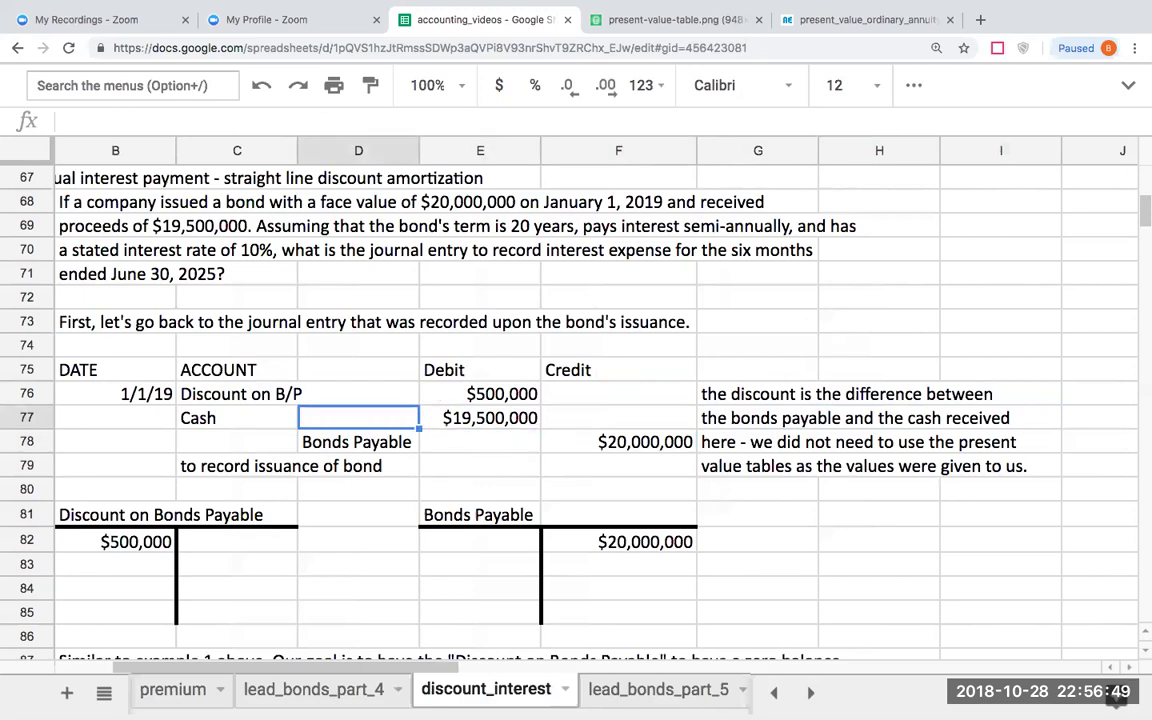
key(Right)
key(Right)
key(Up)
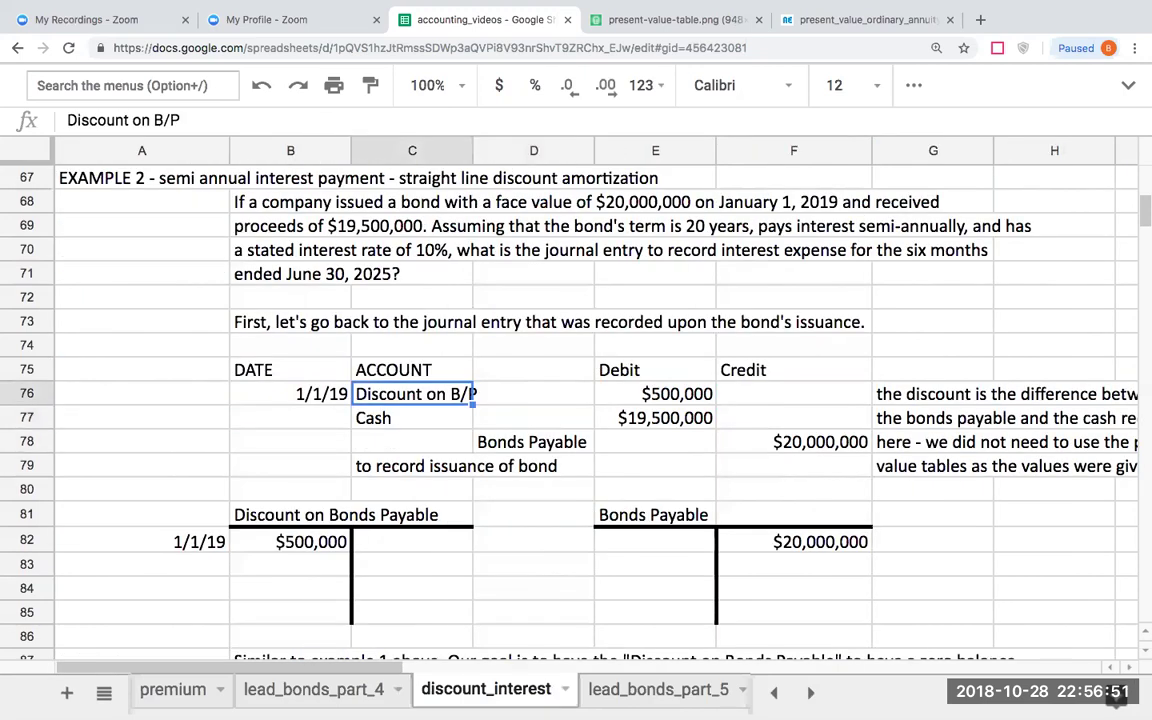
click(412, 418)
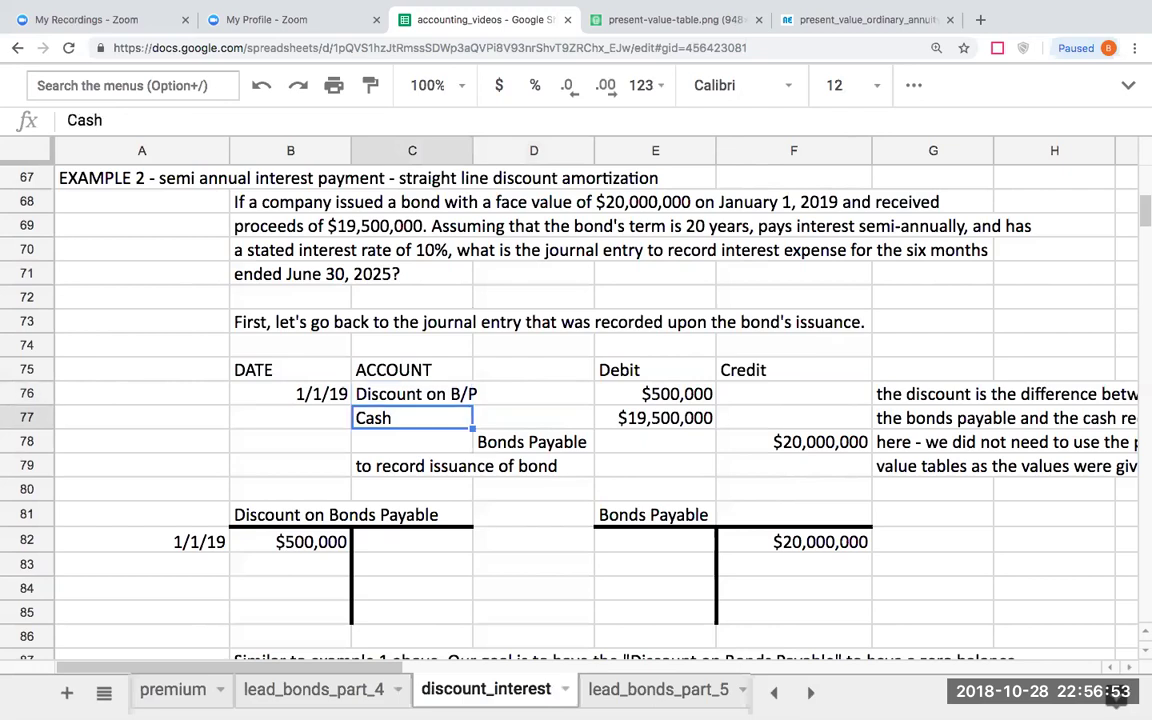
click(533, 442)
click(412, 442)
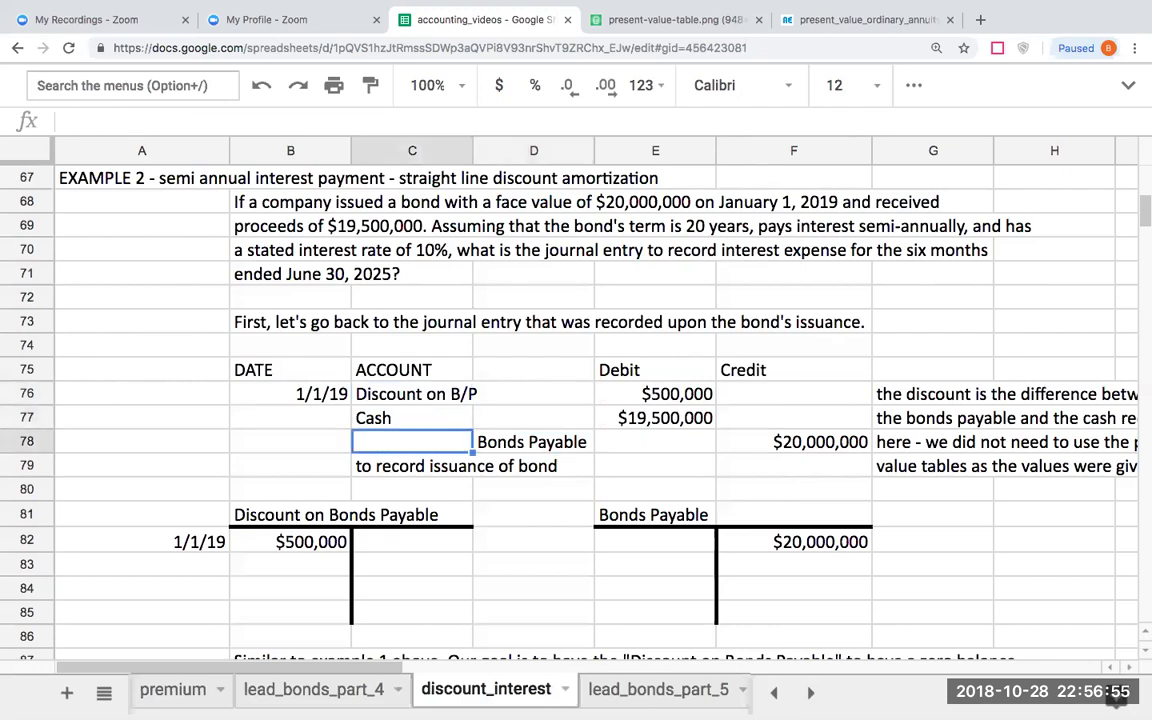
click(412, 466)
click(290, 514)
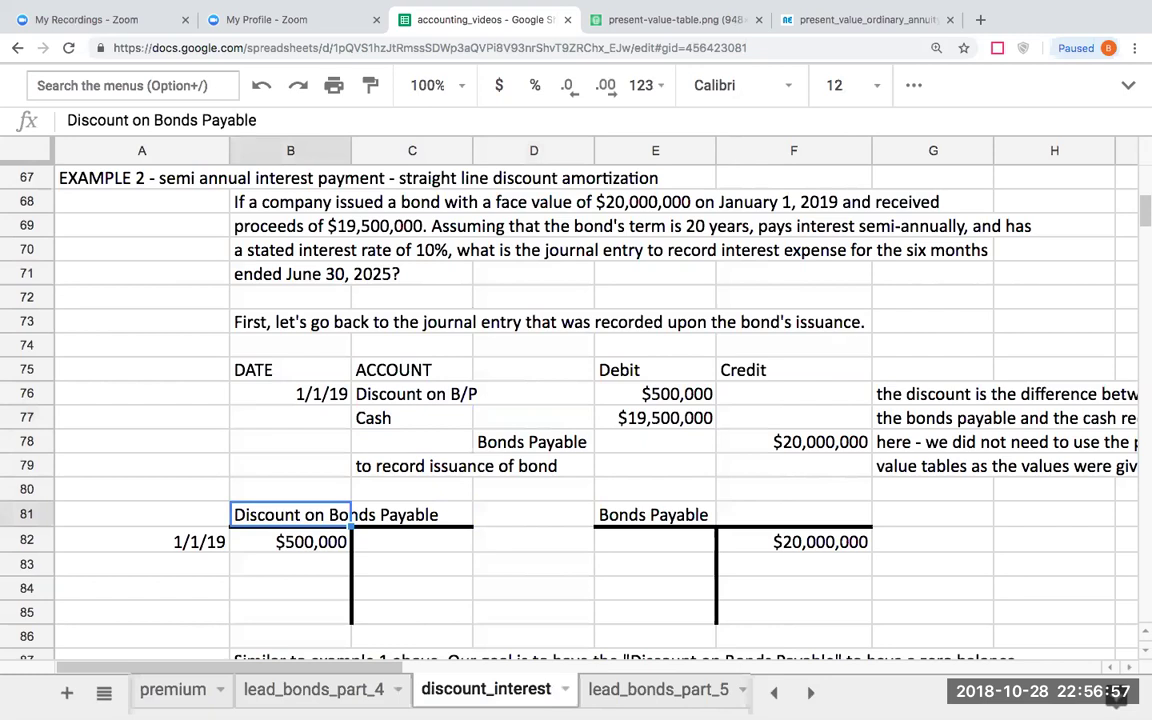
click(412, 542)
key(Left)
key(Right)
key(Down)
- Step through the Interest expense debit and the Discount and Cash credits, down to the calculations
key(Down)
key(Down)
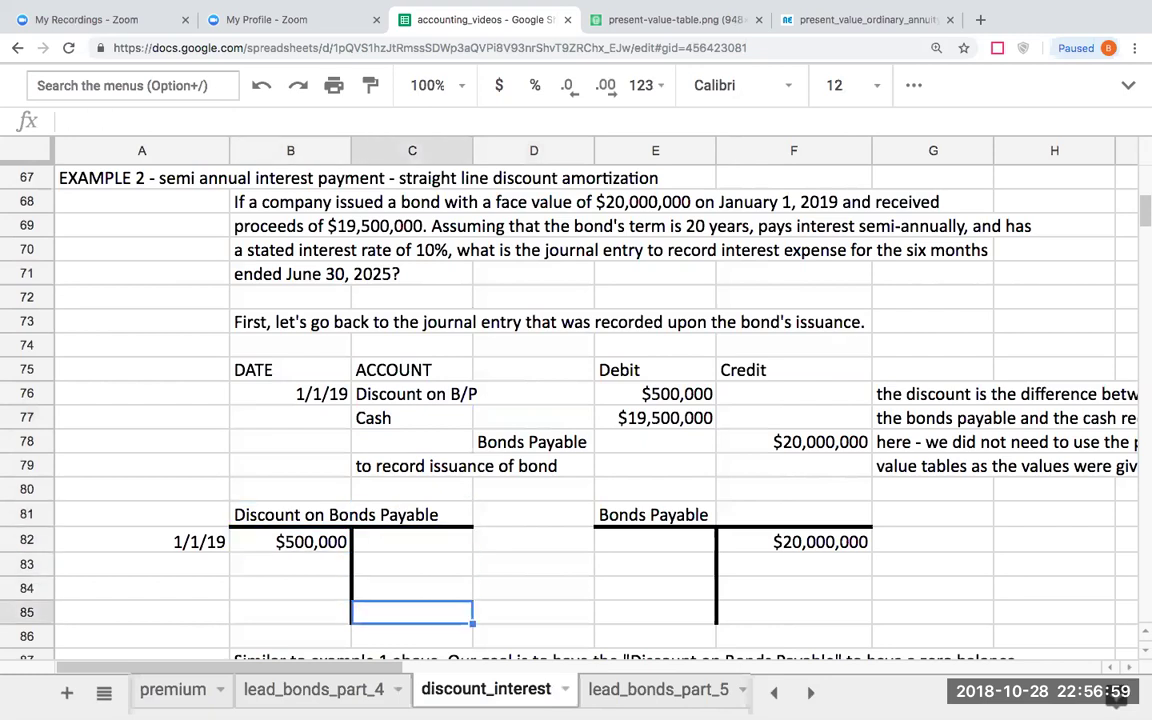
key(Down)
key(Down)
key(Down)
key(Down)
key(Down)
key(Down)
key(Down)
key(Down)
key(Down)
key(Down)
key(Down)
key(Down)
key(Down)
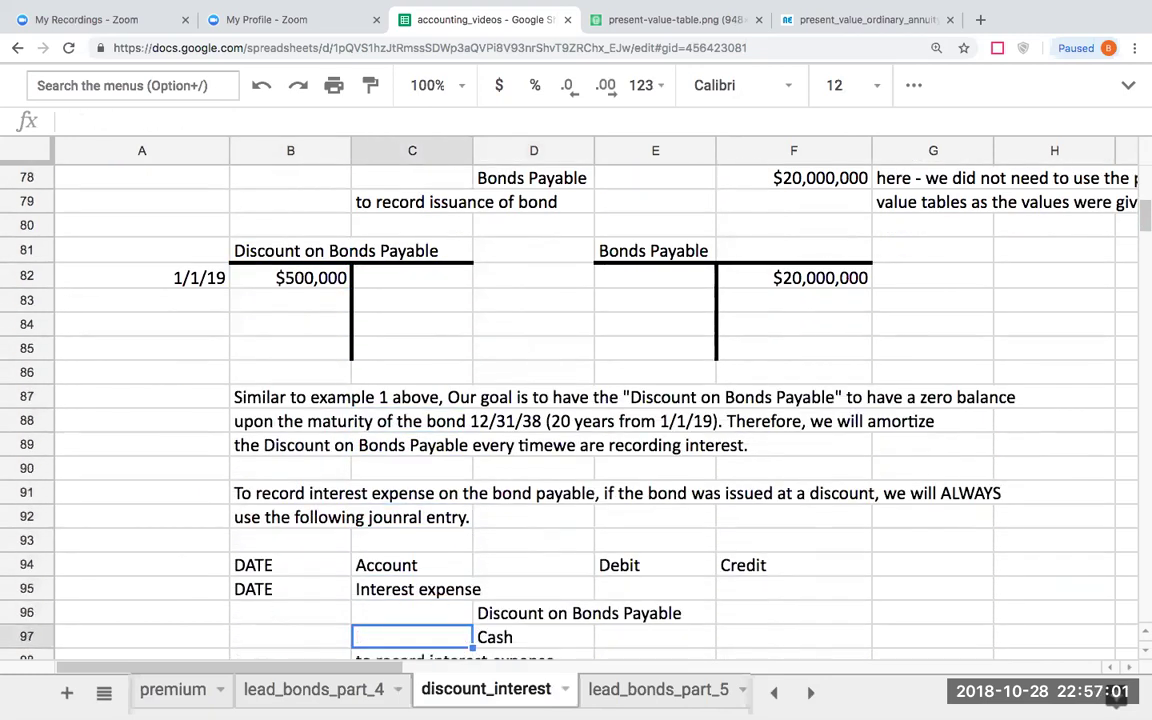
click(533, 589)
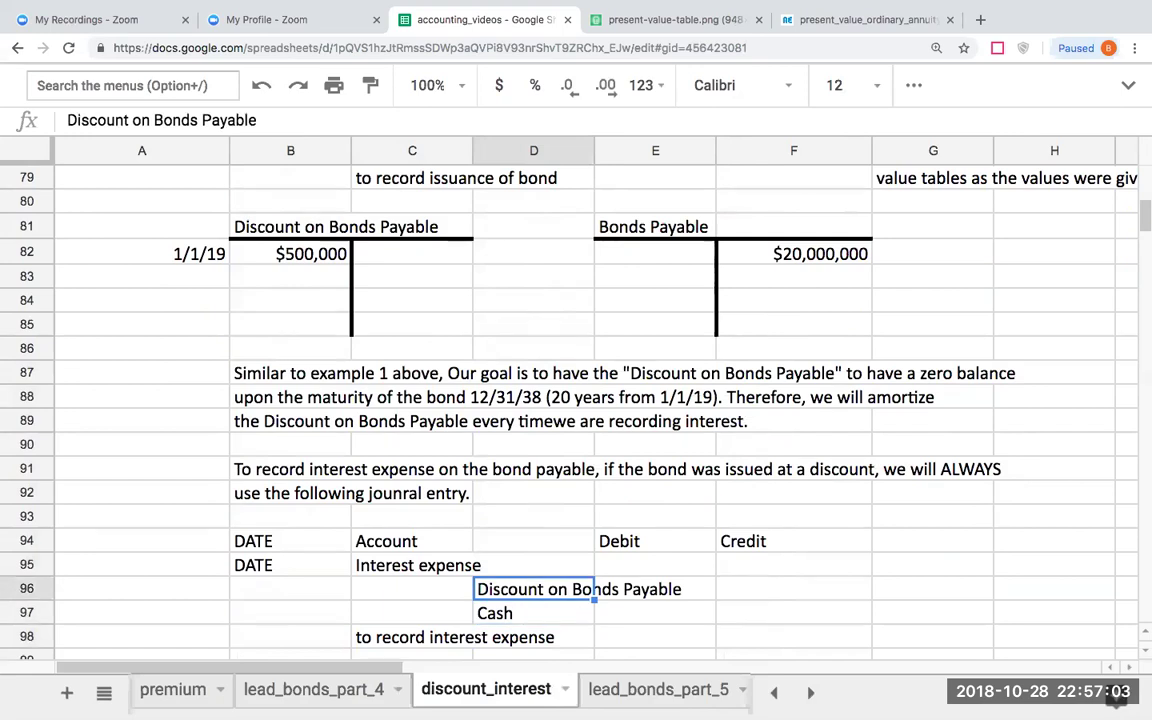
click(412, 589)
key(Up)
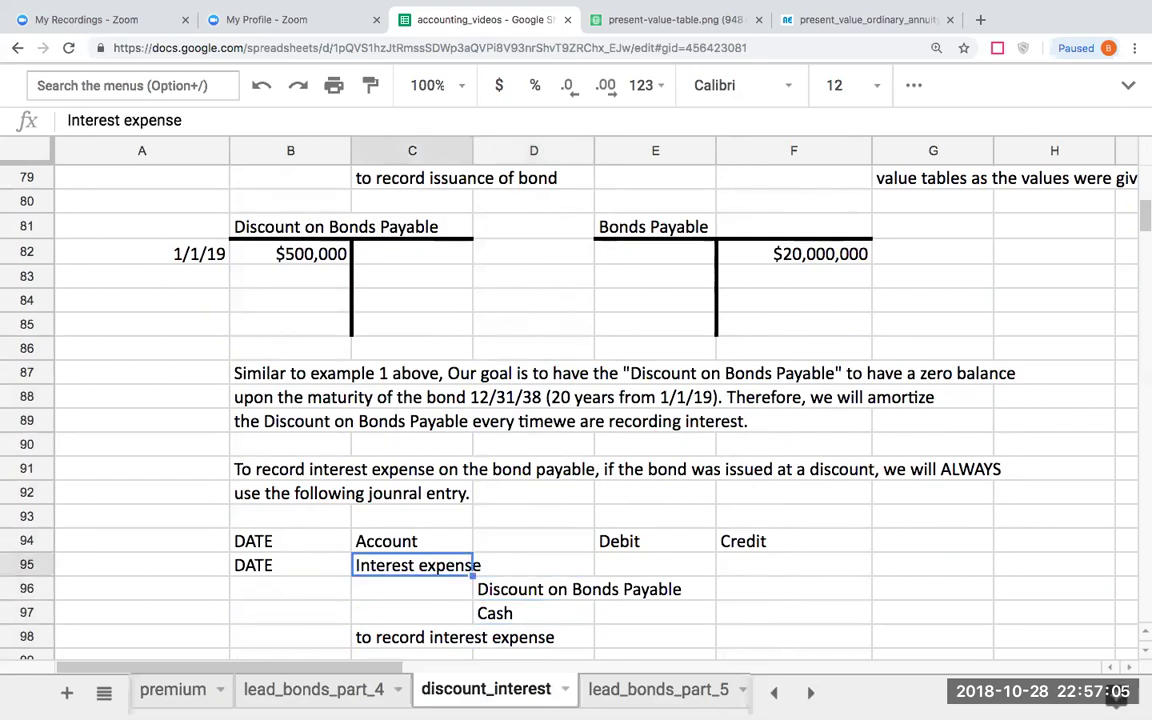
key(Right)
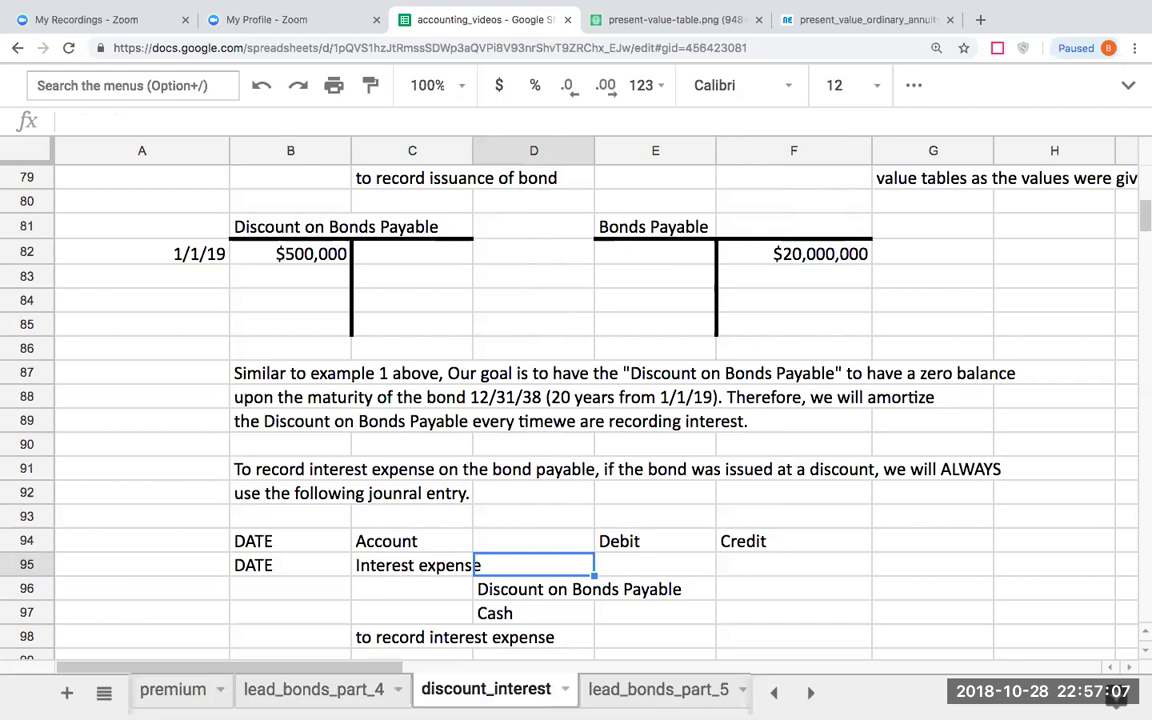
key(Down)
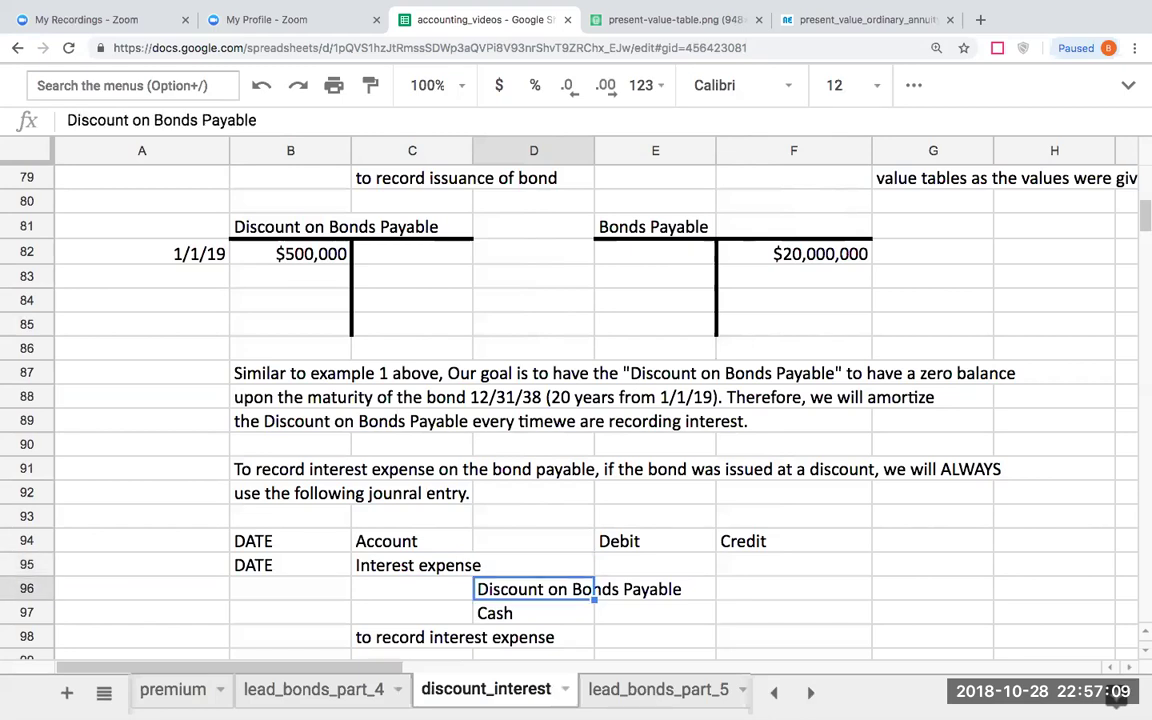
key(Down)
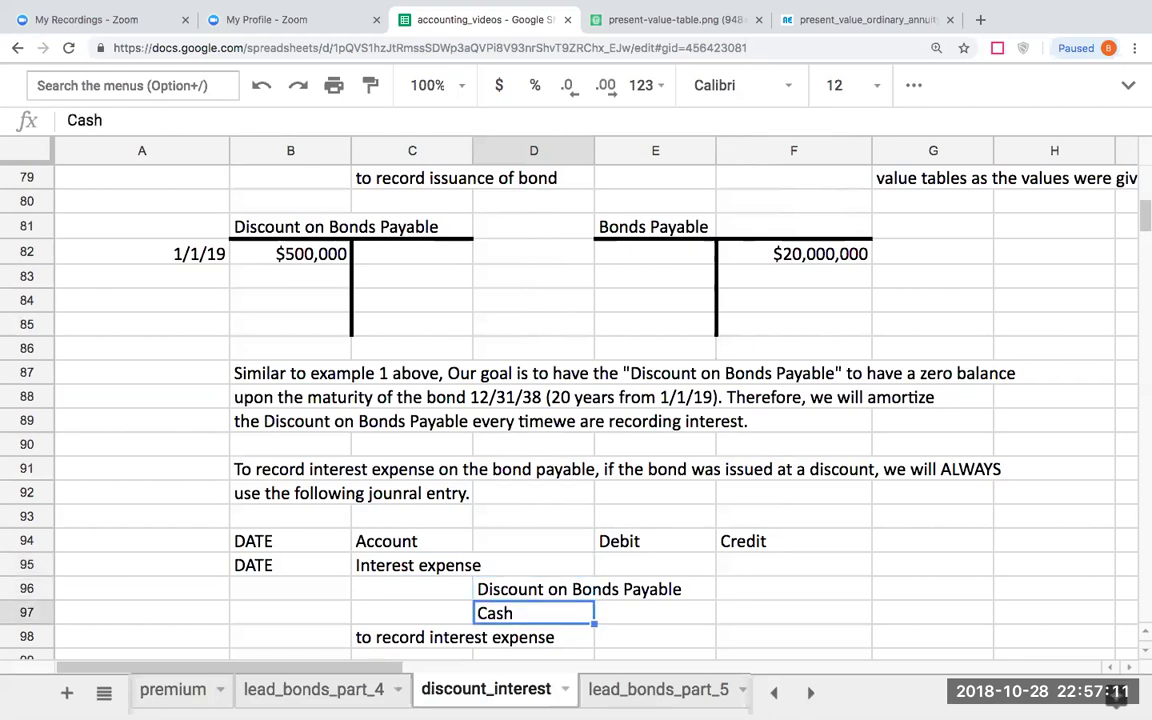
key(Down)
key(Down)
key(Down)
key(Down)
key(Down)
key(Down)
key(Down)
key(Down)
key(Down)
key(Down)
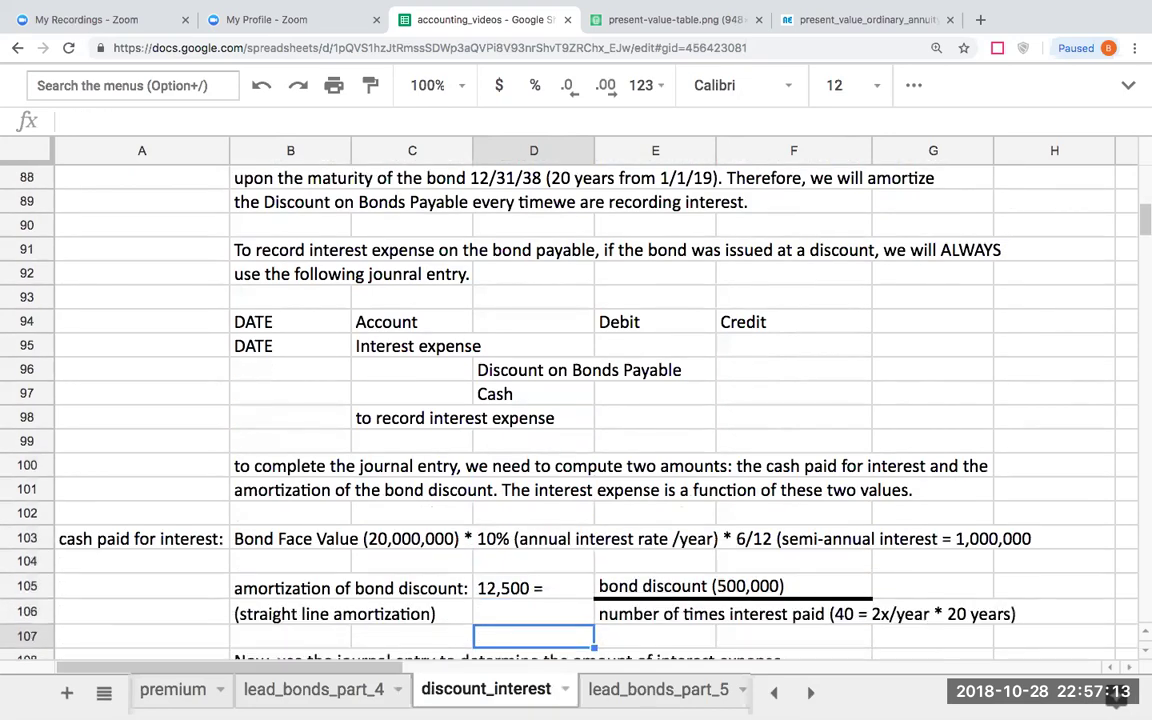
key(Down)
key(Up)
key(Up)
key(Left)
key(Up)
key(Up)
key(Up)
key(Left)
key(Up)
key(Up)
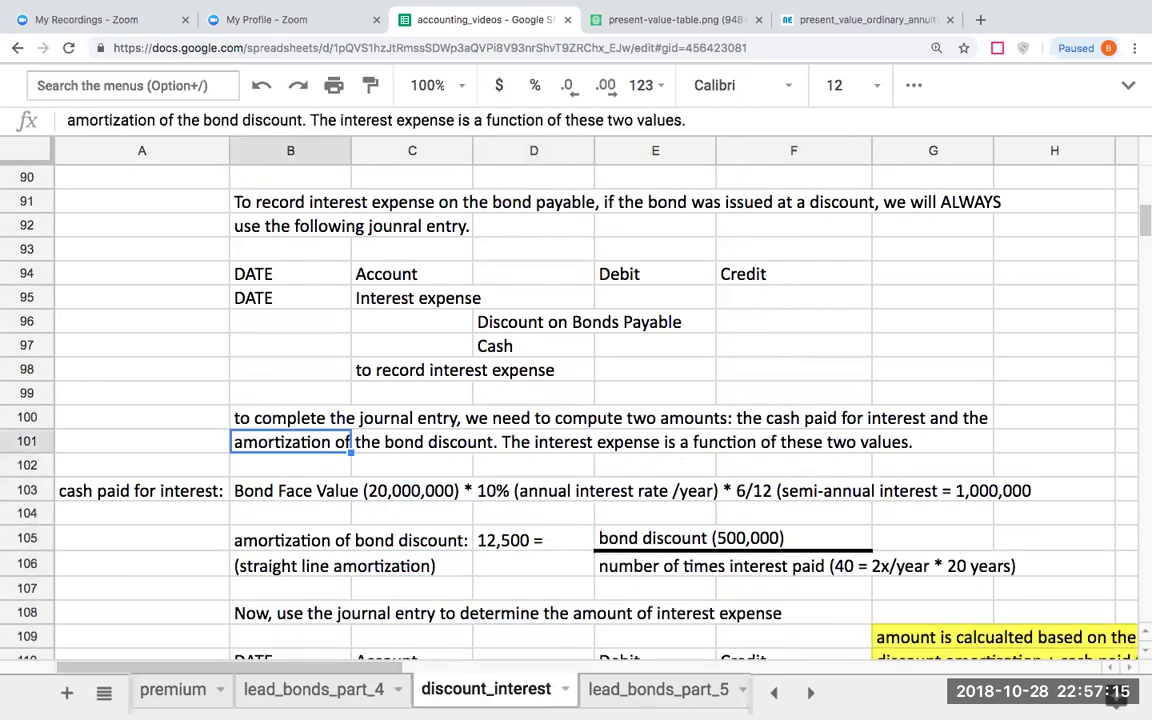
key(Up)
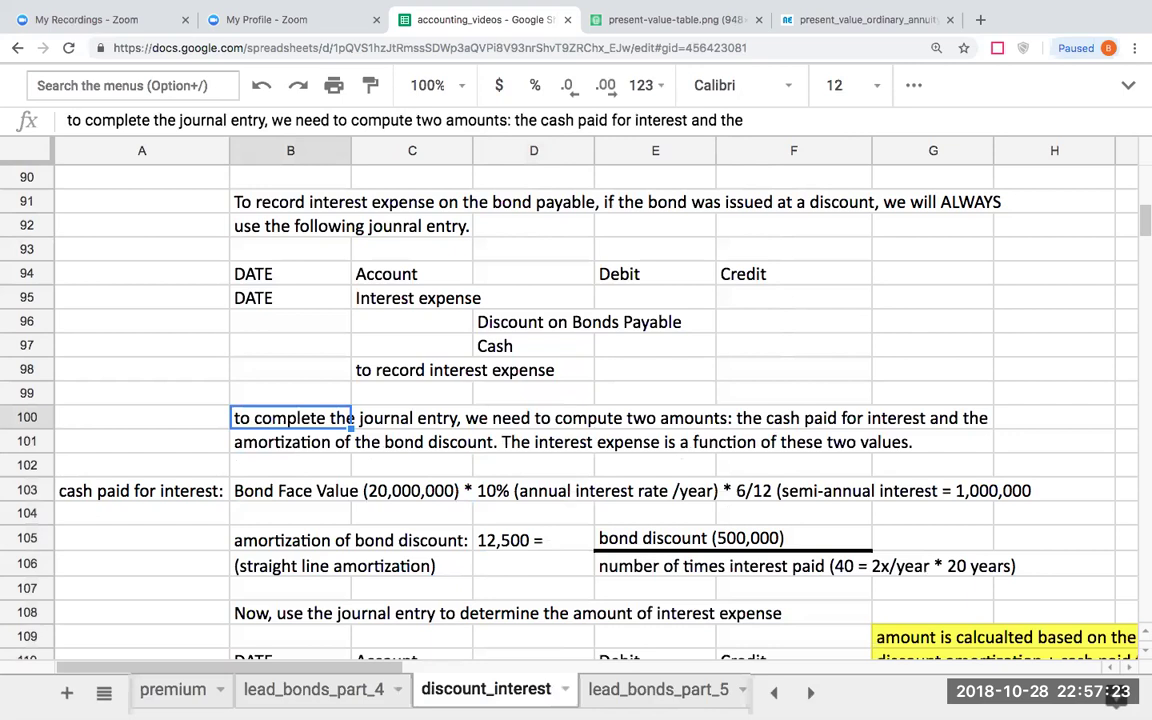
click(290, 490)
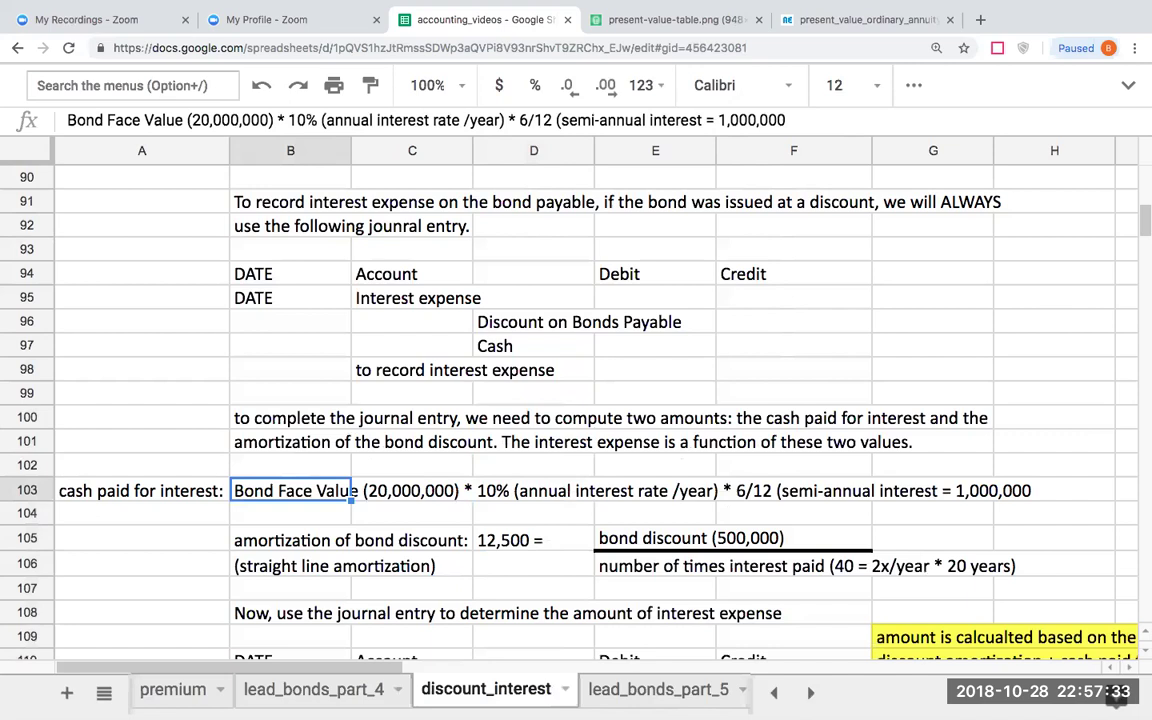
key(Down)
key(Down)
key(Right)
key(Right)
key(Right)
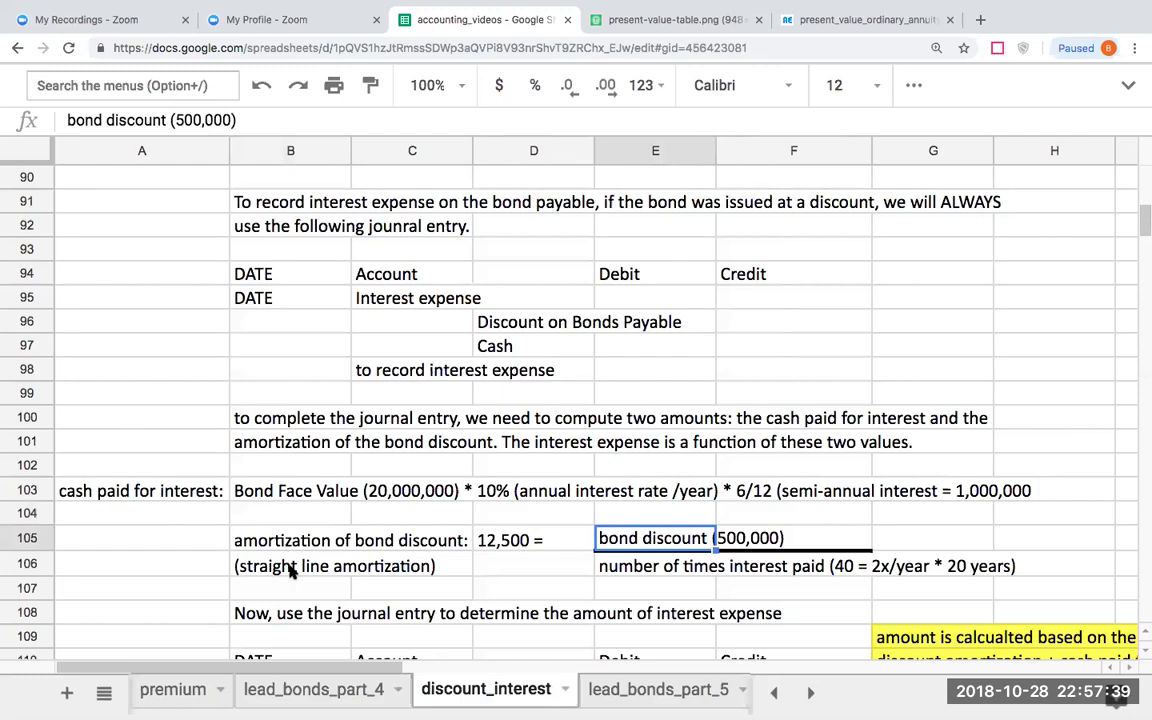
click(262, 460)
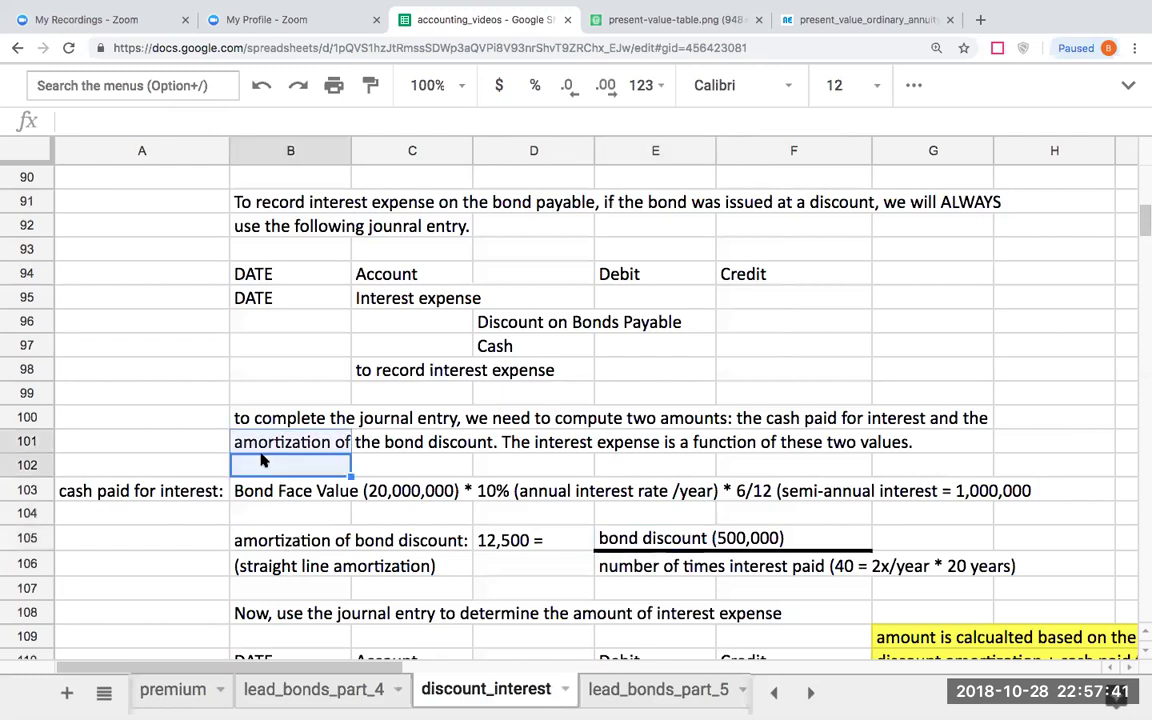
key(Up)
key(Up)
key(Up)
key(Up)
key(Up)
key(Up)
key(Up)
key(Up)
key(Up)
key(Up)
key(Up)
key(Up)
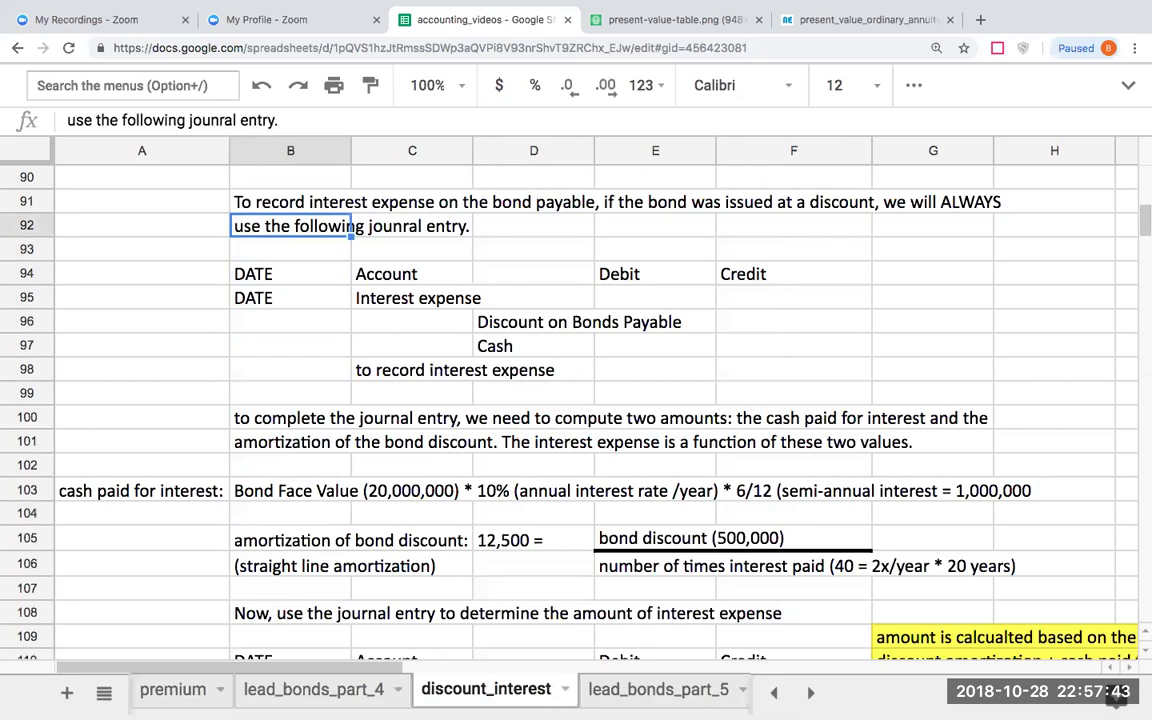
key(Up)
key(Up)
key(Down)
key(Down)
key(Down)
key(Down)
key(Down)
key(Down)
key(Down)
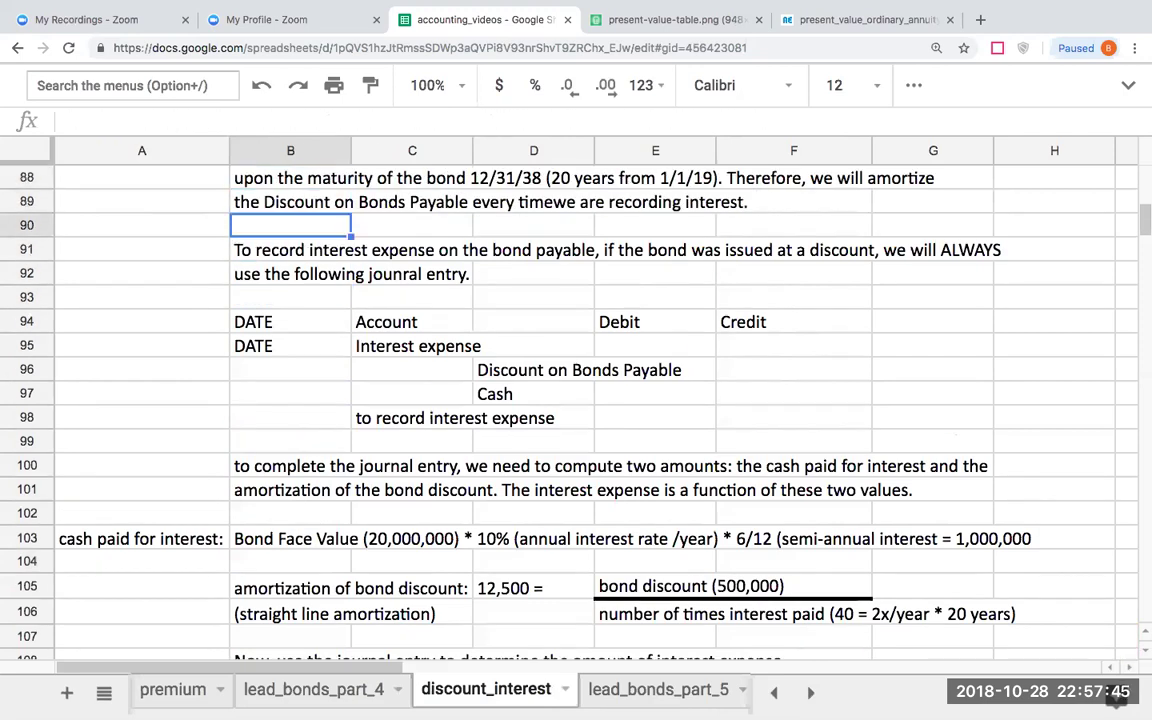
key(Down)
key(Down)
key(Down)
key(Down)
key(Down)
key(Down)
key(Down)
key(Down)
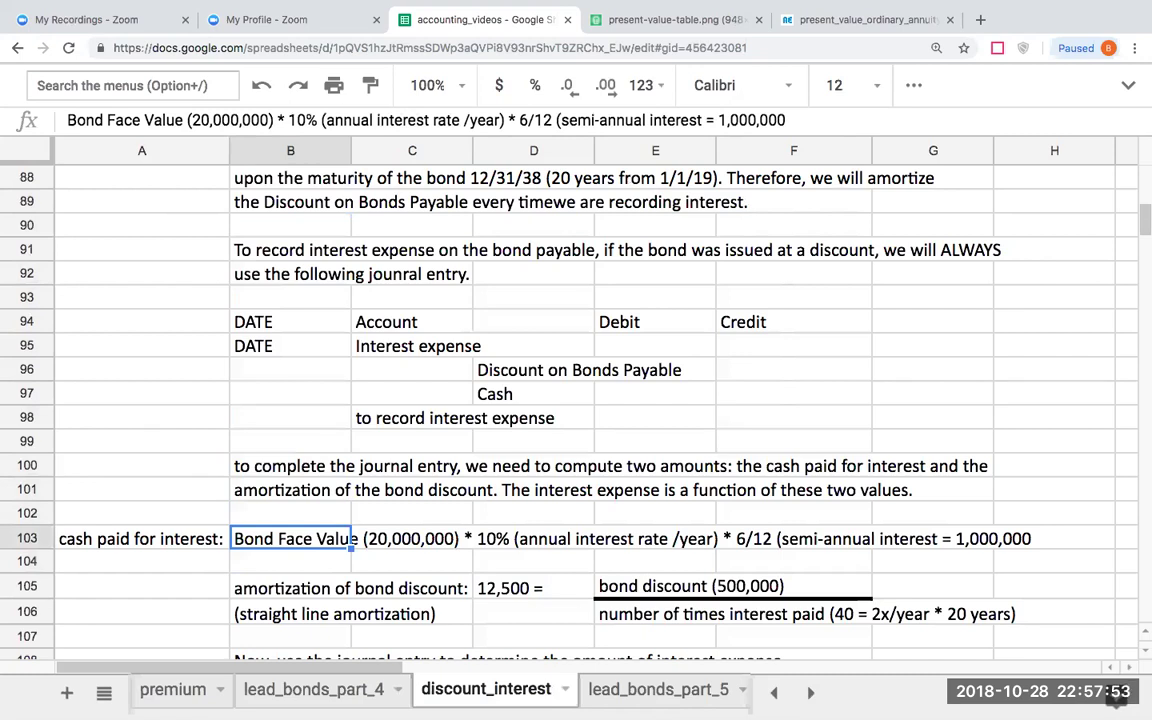
drag(1139, 221, 1143, 199)
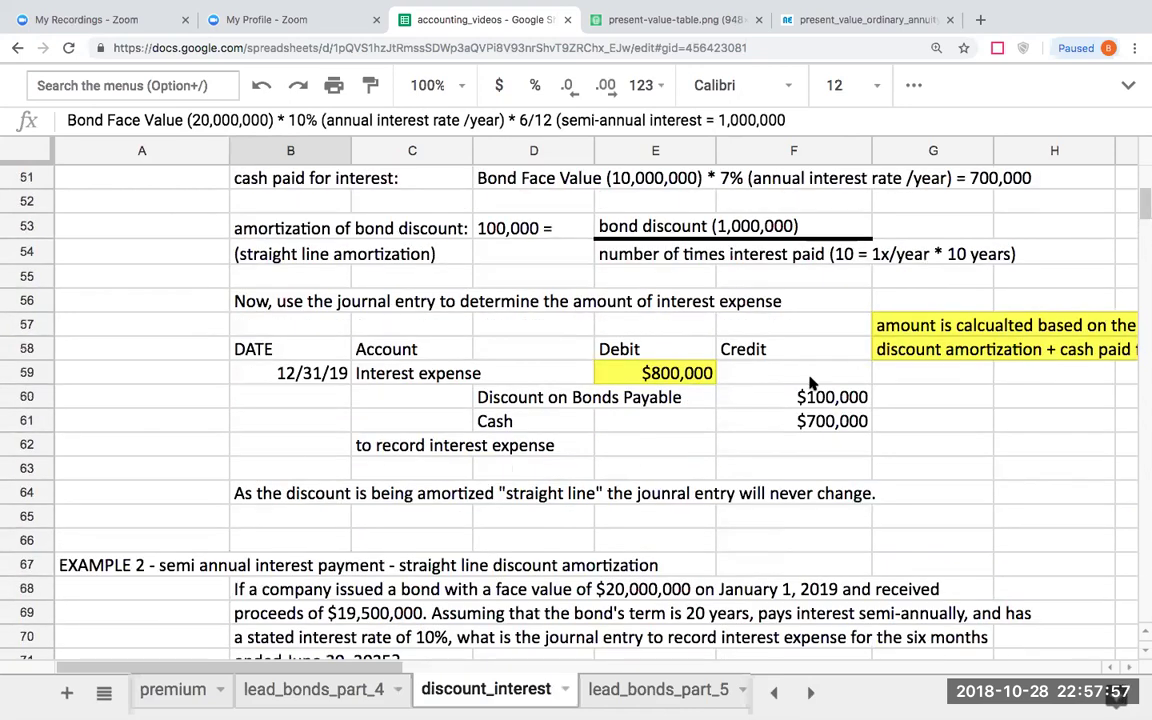
click(670, 424)
scroll(668, 446, down, 1)
scroll(665, 447, down, 1)
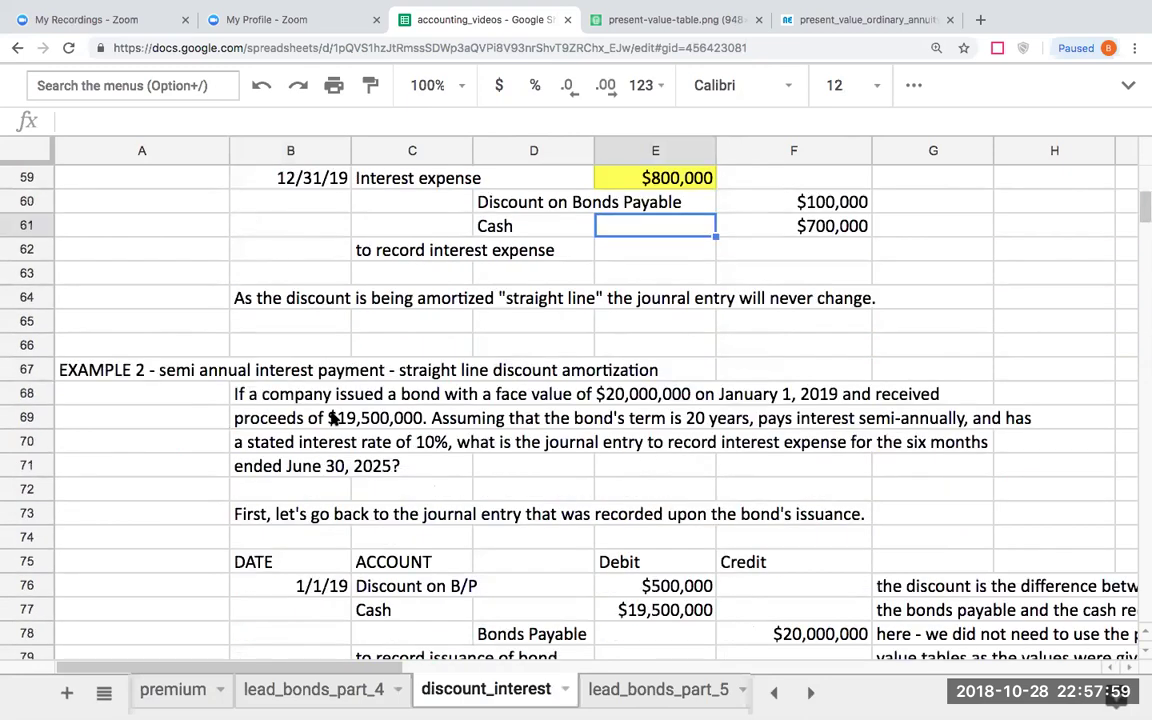
click(314, 420)
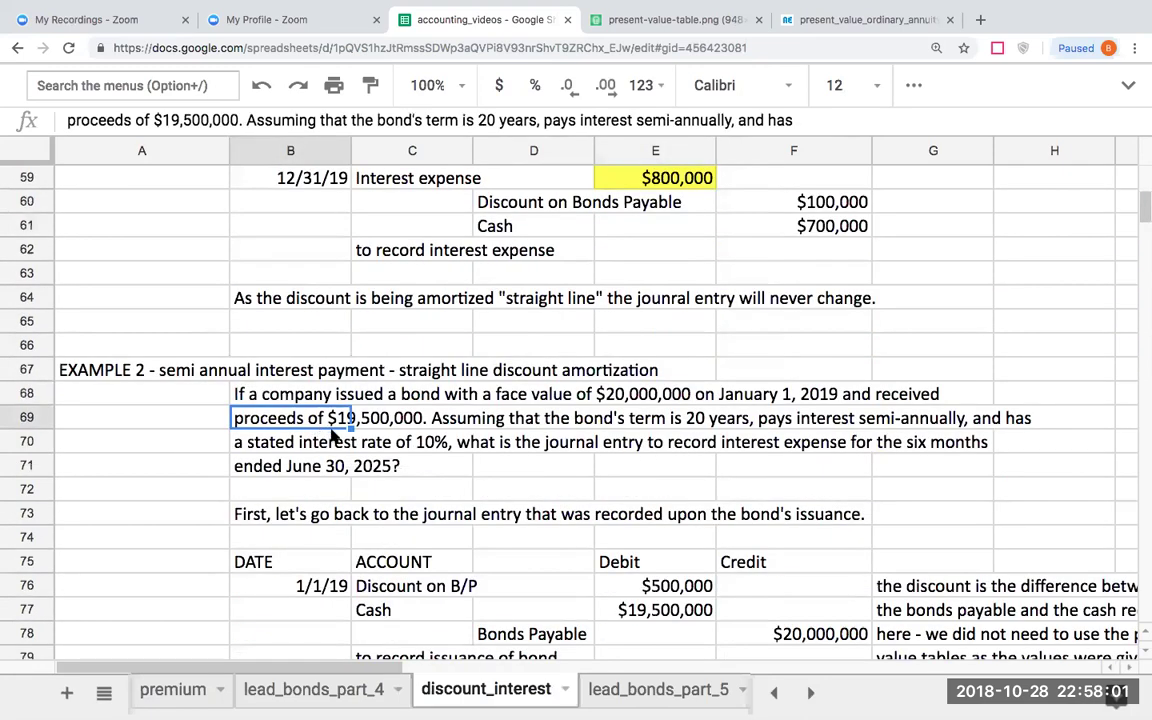
click(307, 447)
click(175, 451)
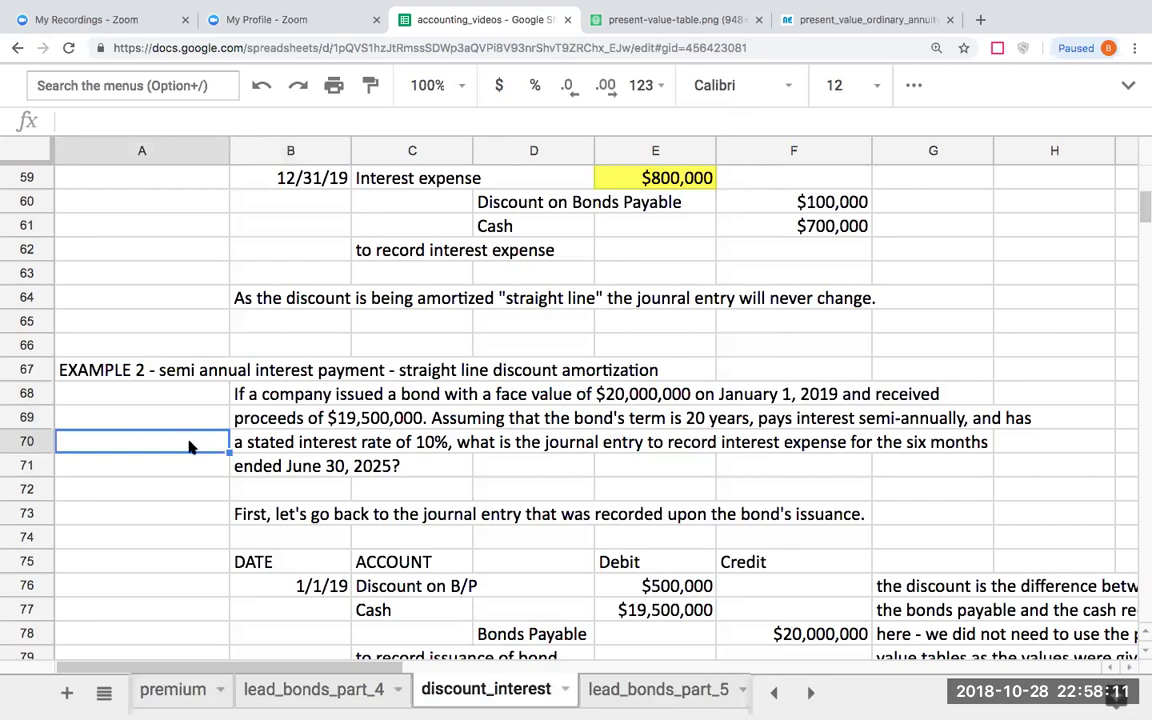
scroll(189, 446, down, 10)
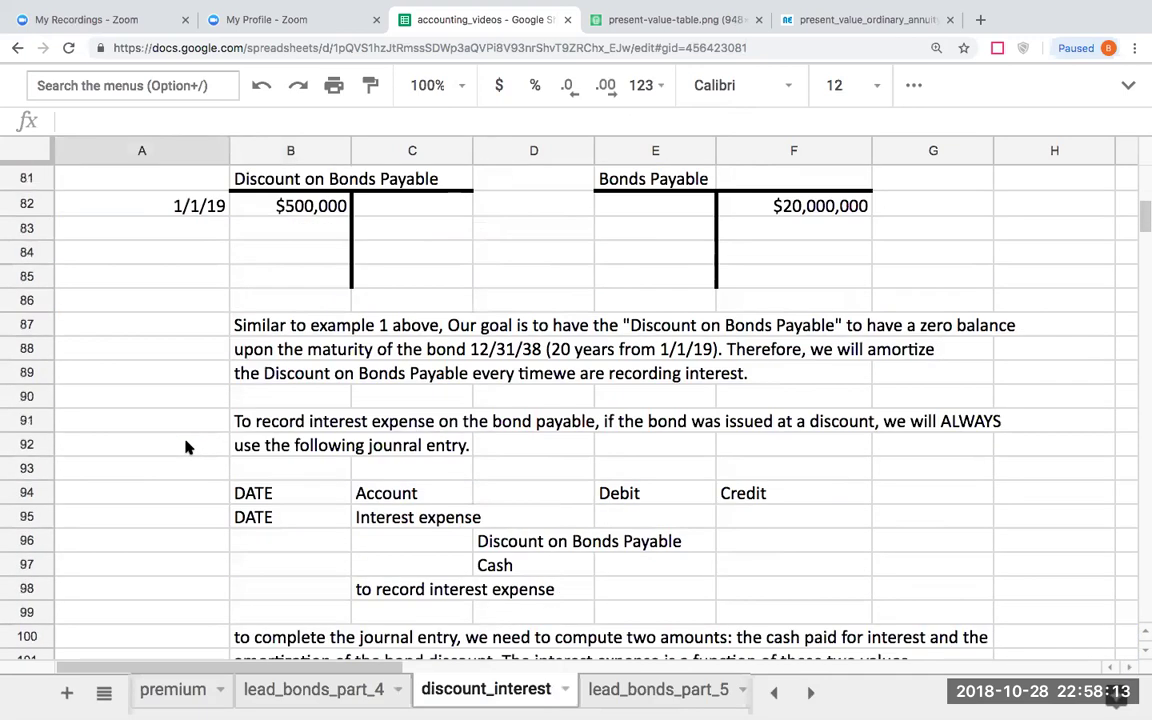
scroll(185, 446, down, 5)
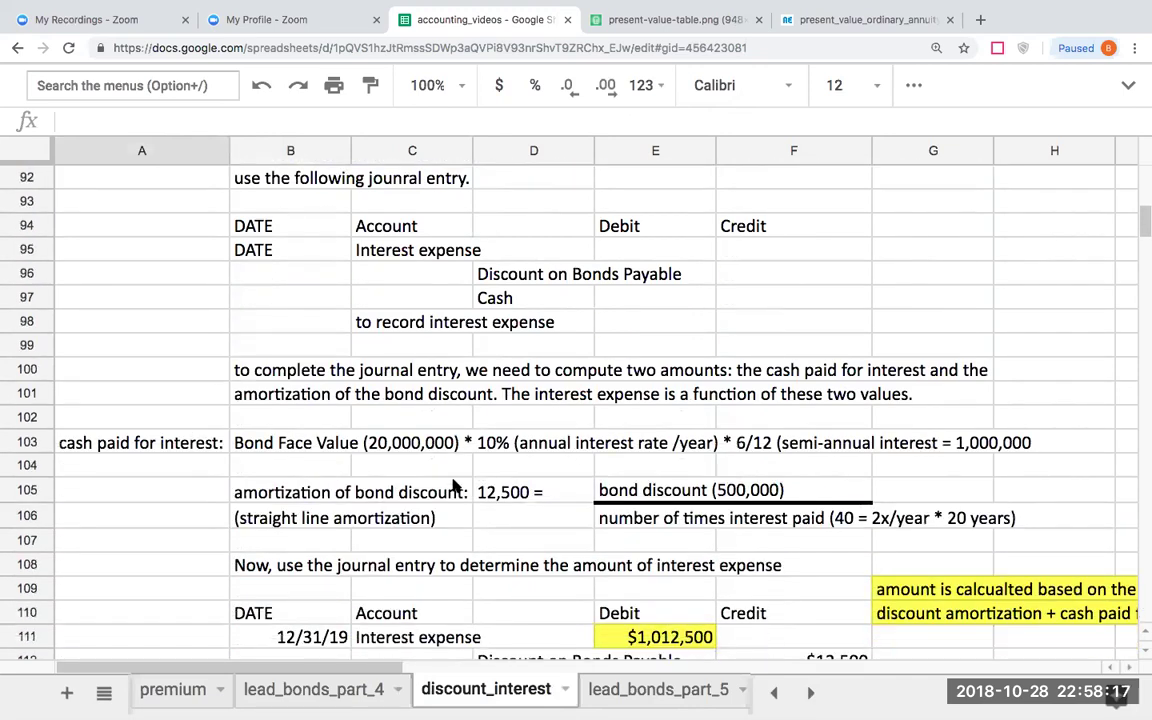
click(252, 490)
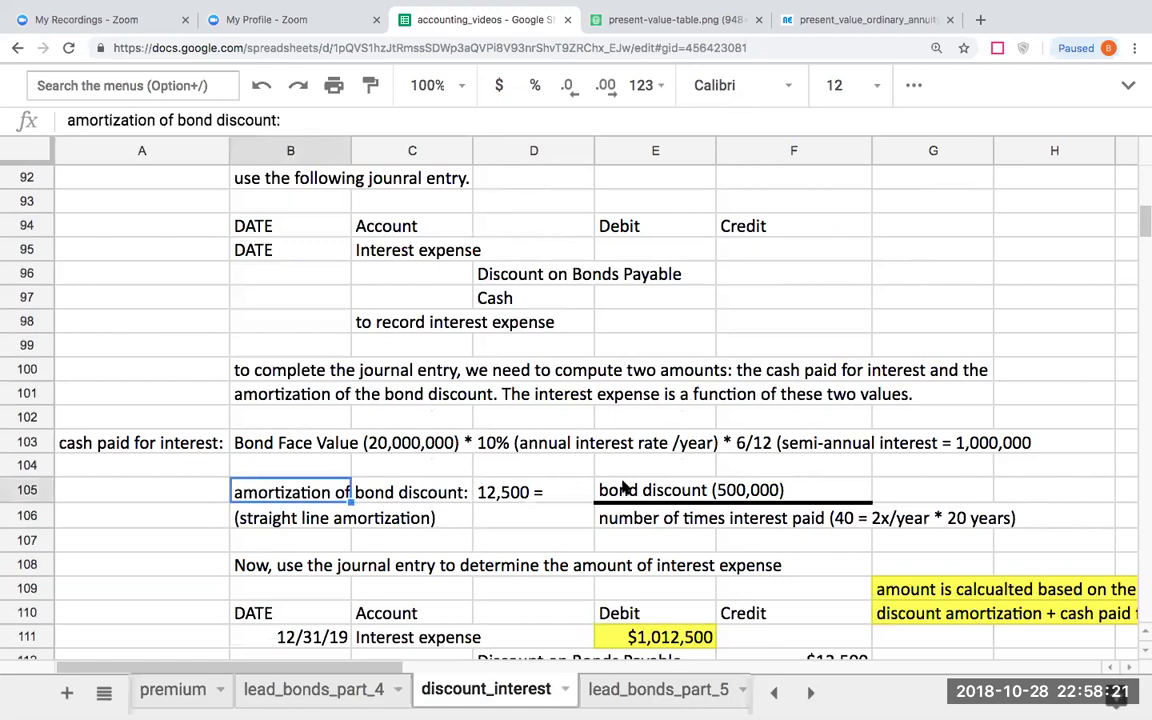
click(621, 488)
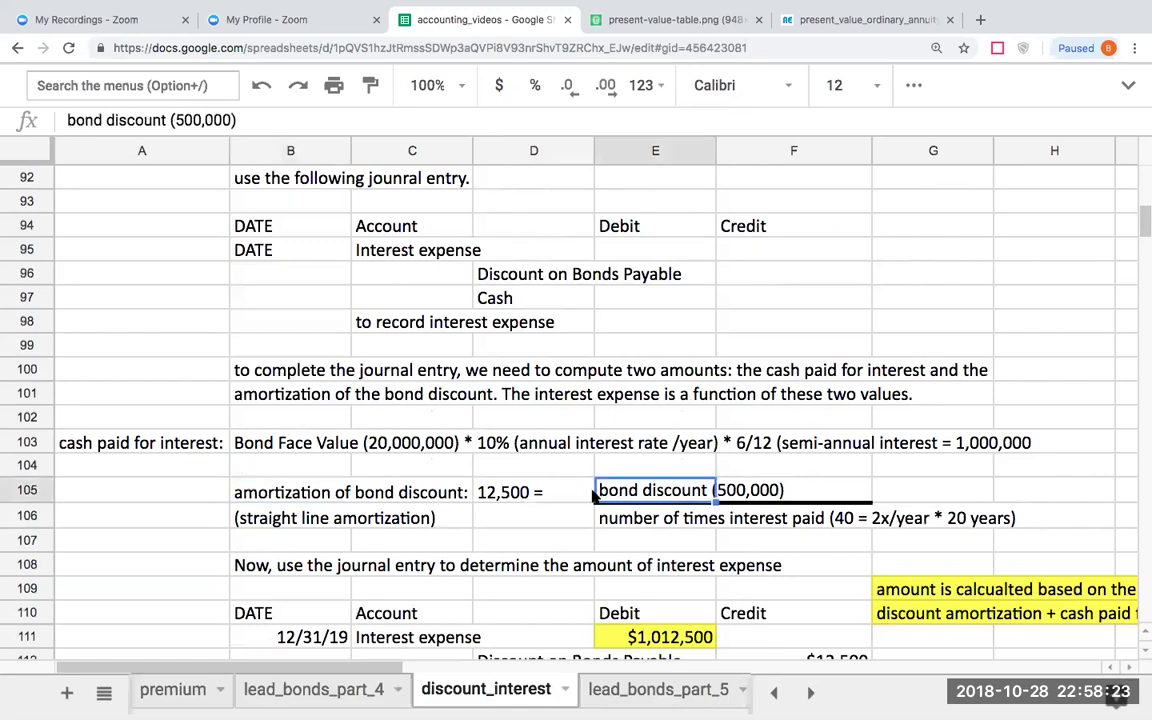
scroll(594, 497, down, 1)
scroll(594, 497, up, 6)
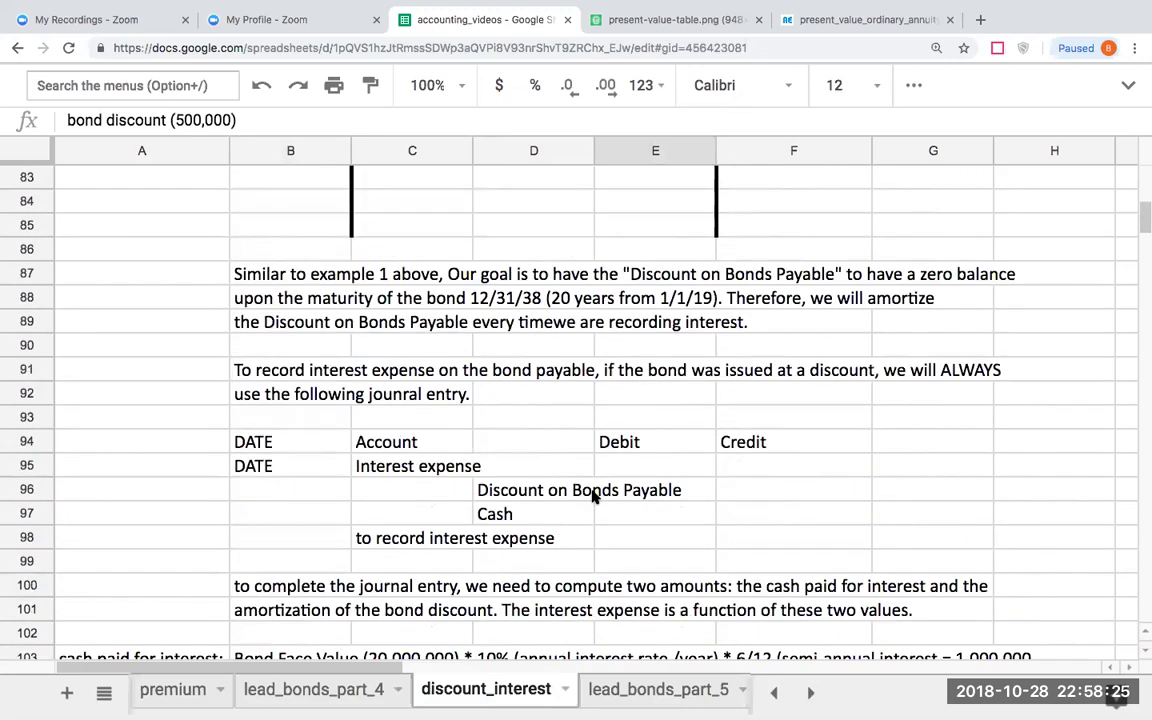
scroll(594, 497, up, 5)
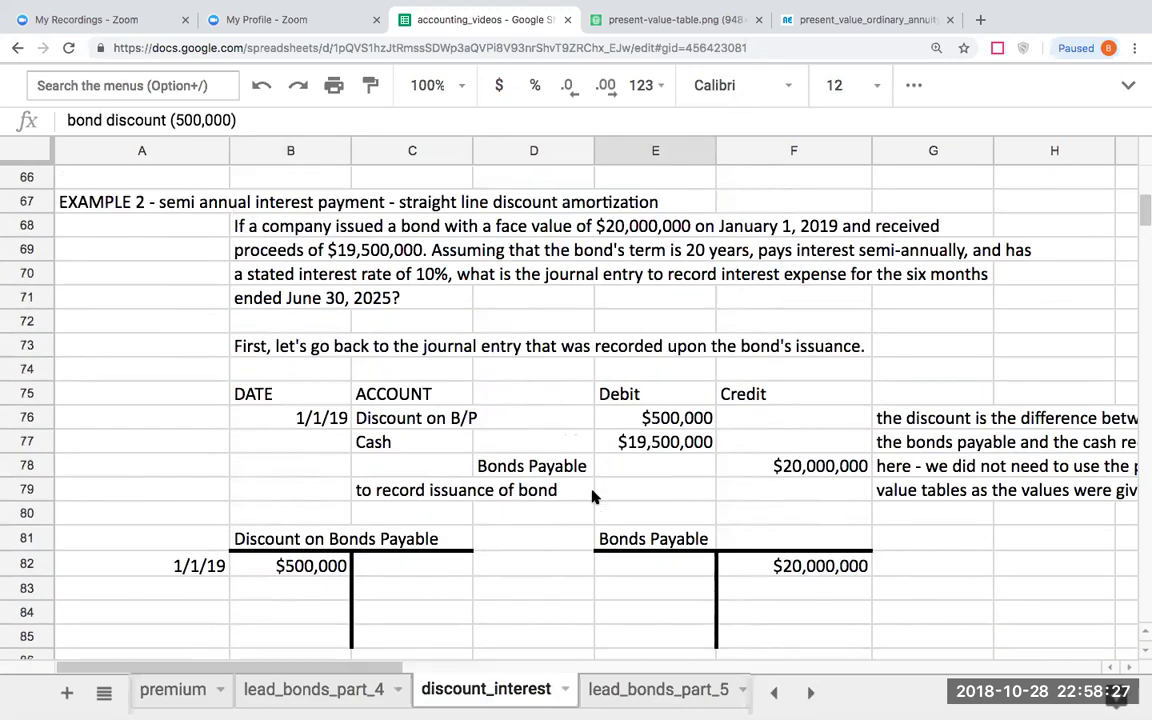
click(430, 372)
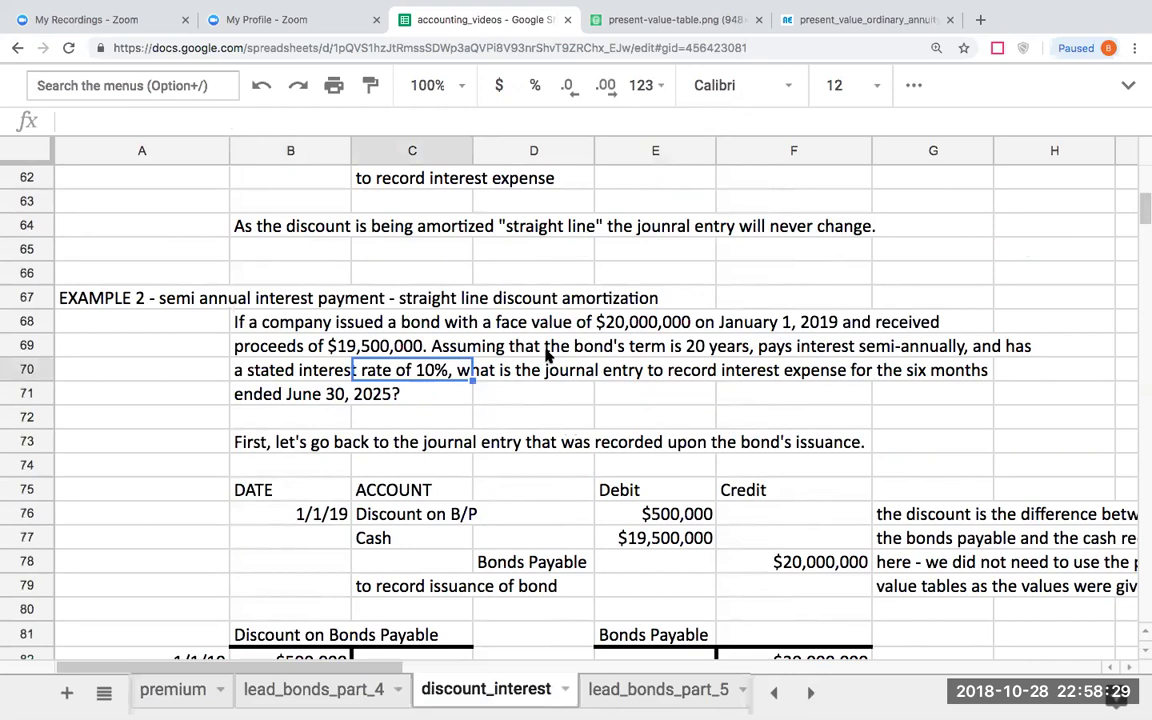
click(491, 343)
click(468, 345)
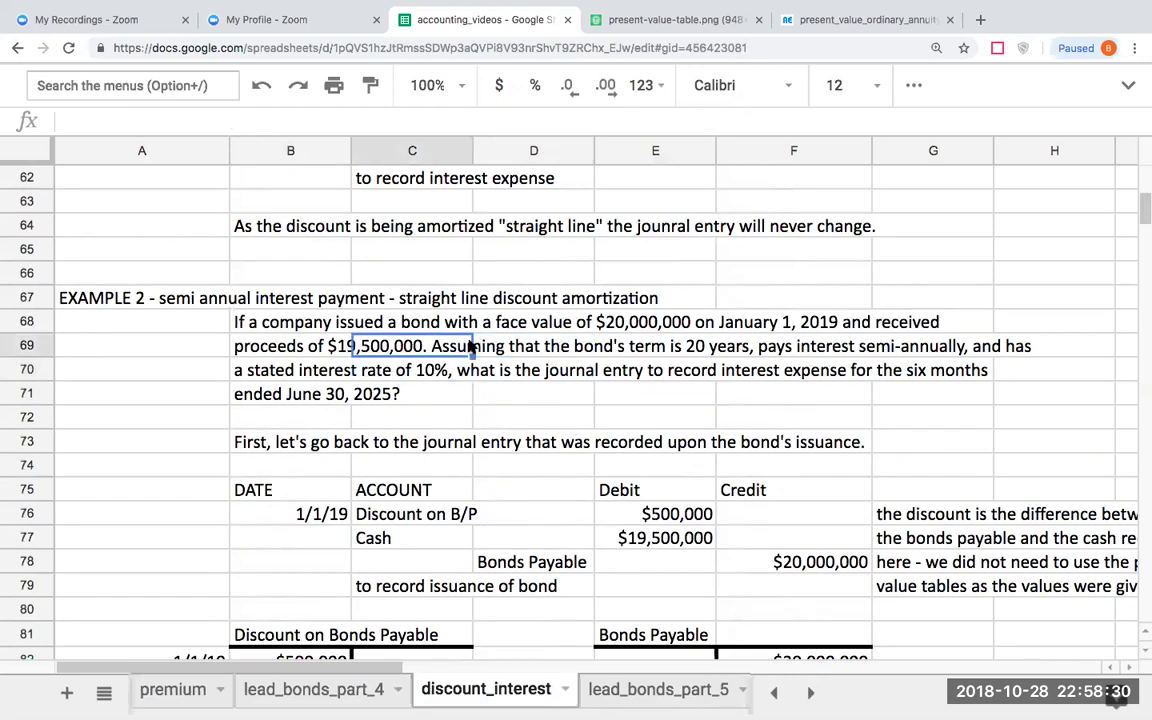
click(660, 343)
click(138, 382)
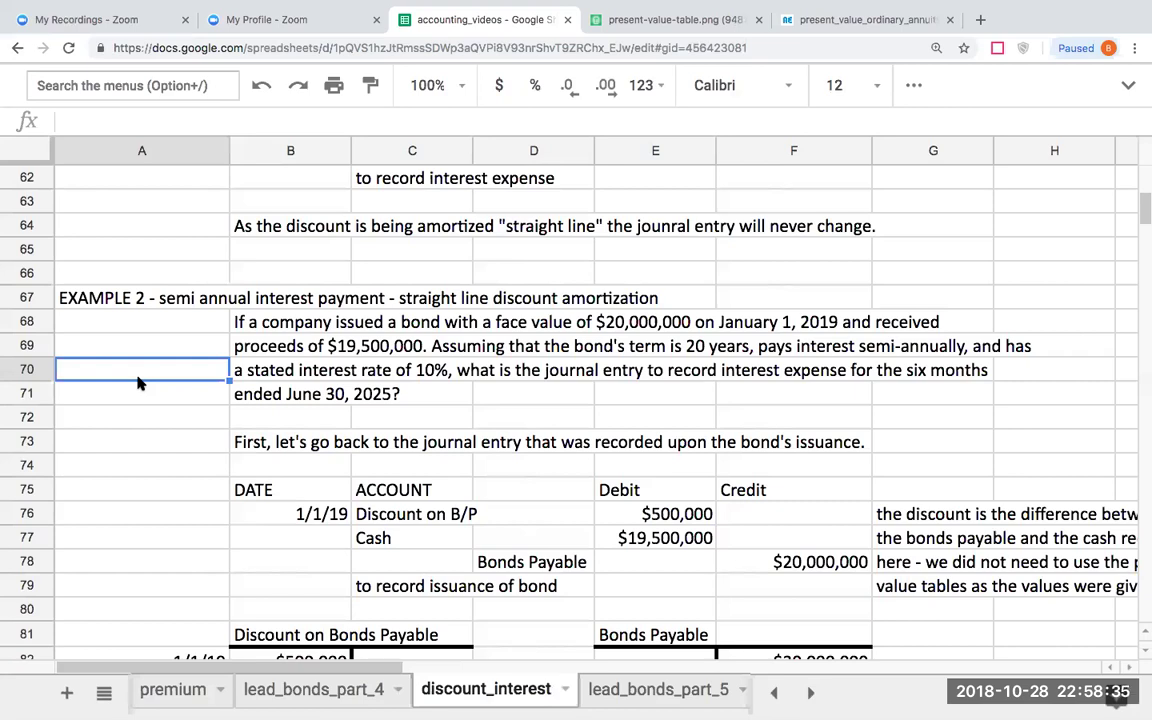
scroll(180, 430, down, 3)
scroll(180, 430, down, 10)
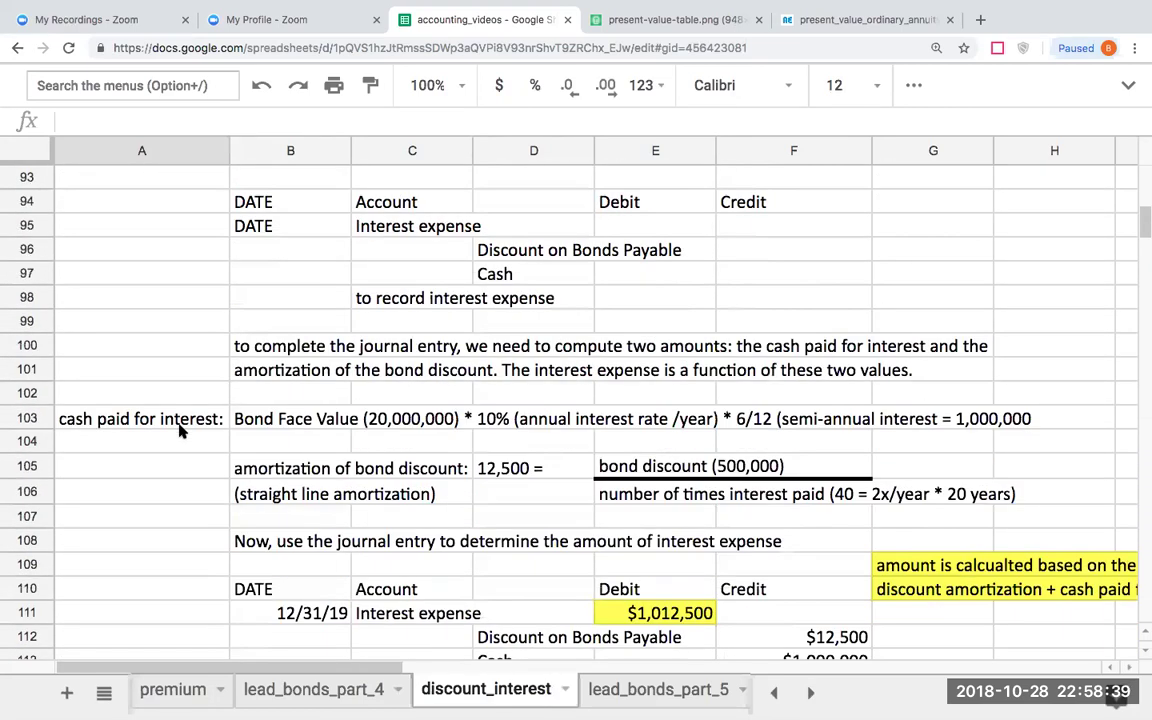
scroll(180, 430, down, 2)
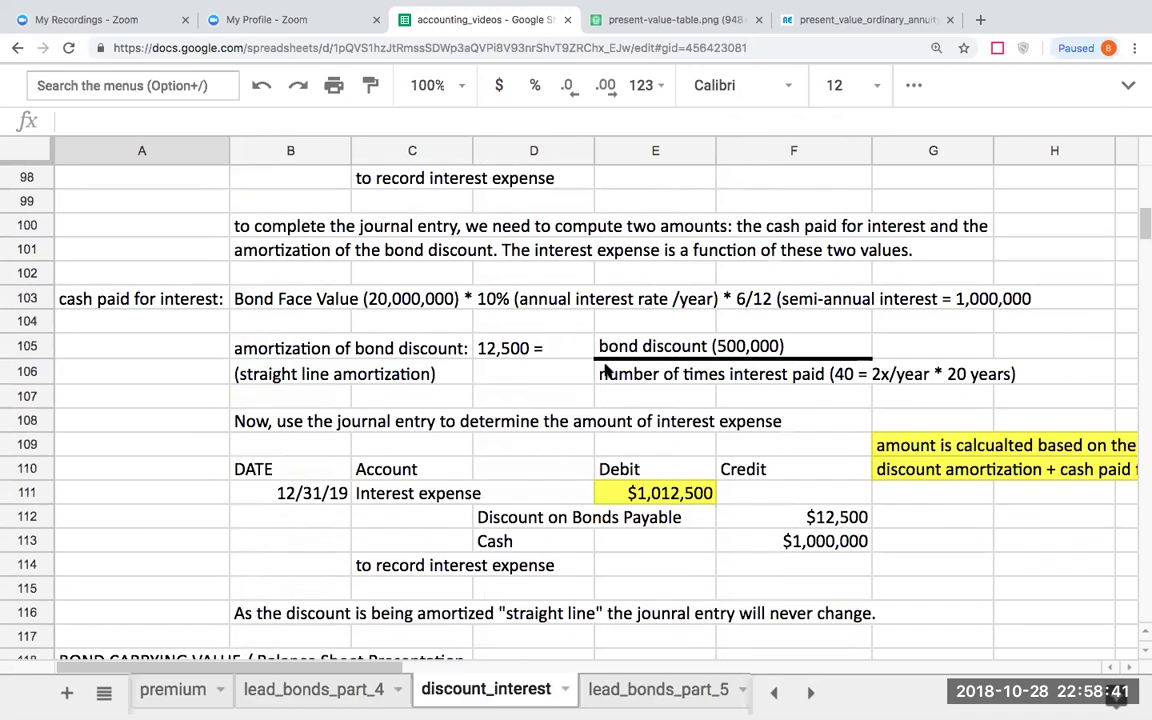
click(640, 346)
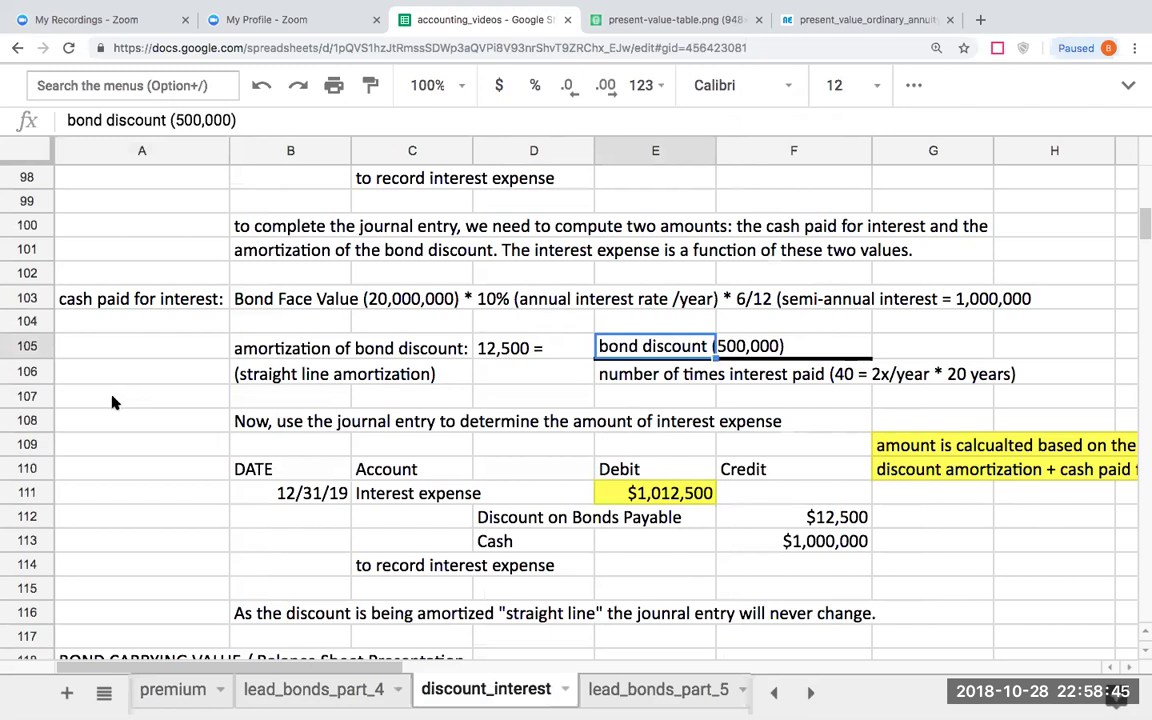
scroll(106, 410, down, 1)
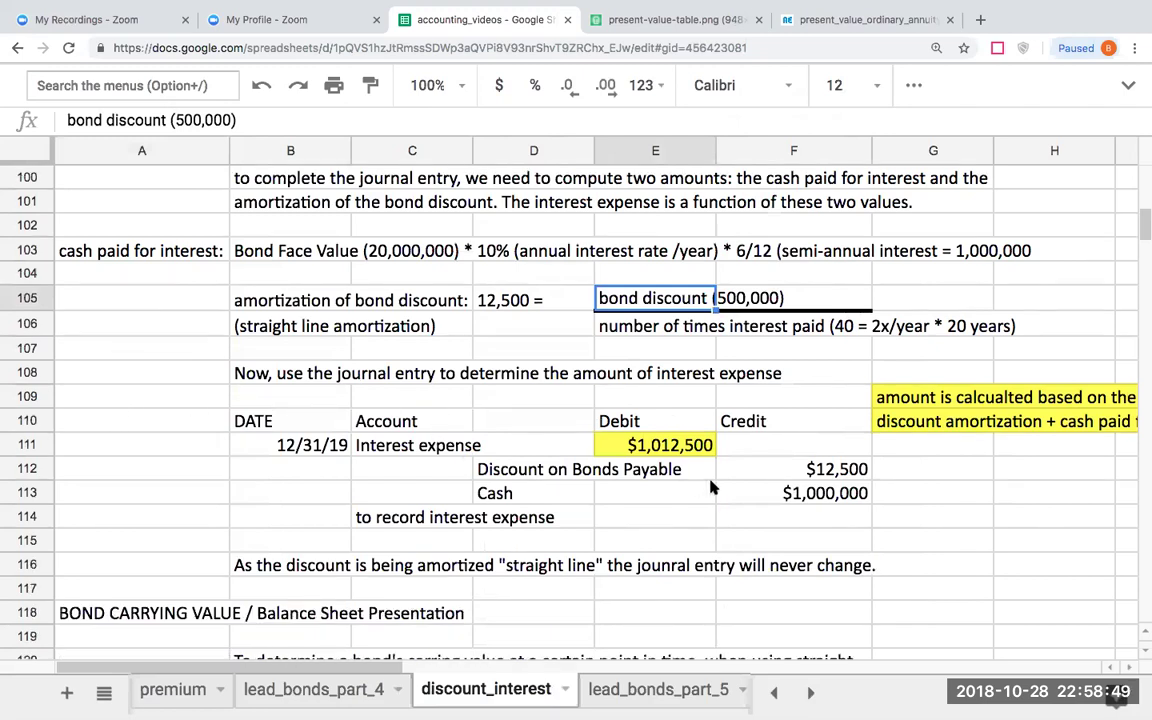
click(812, 500)
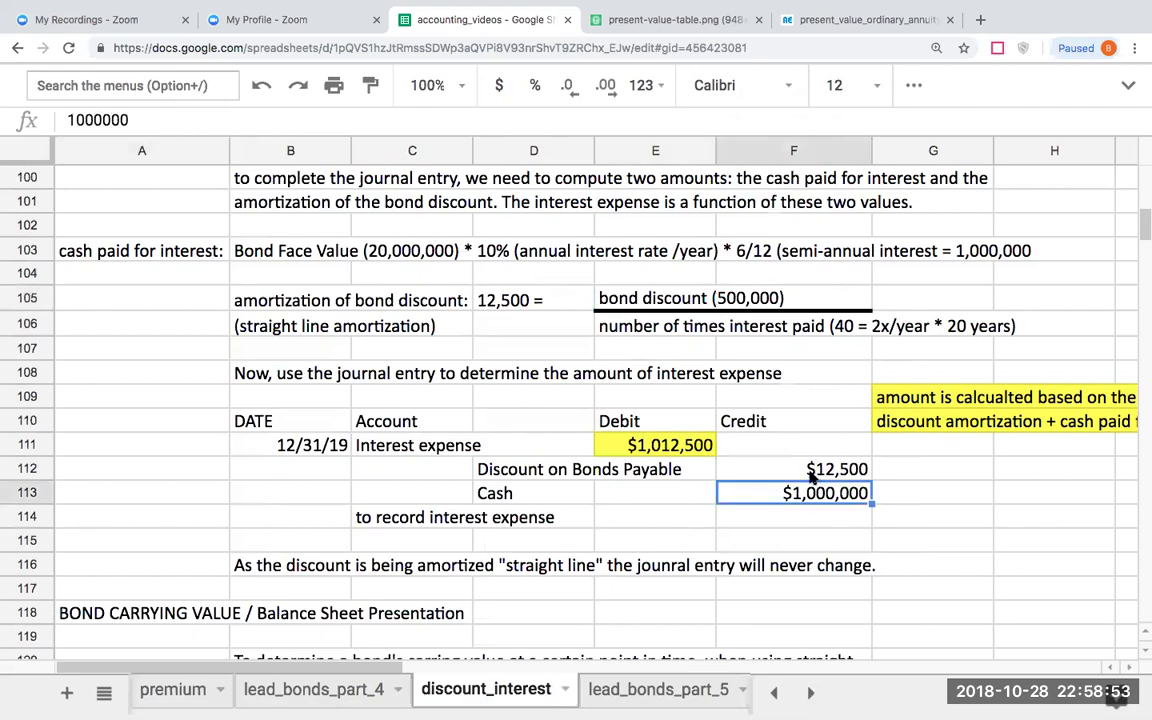
click(811, 476)
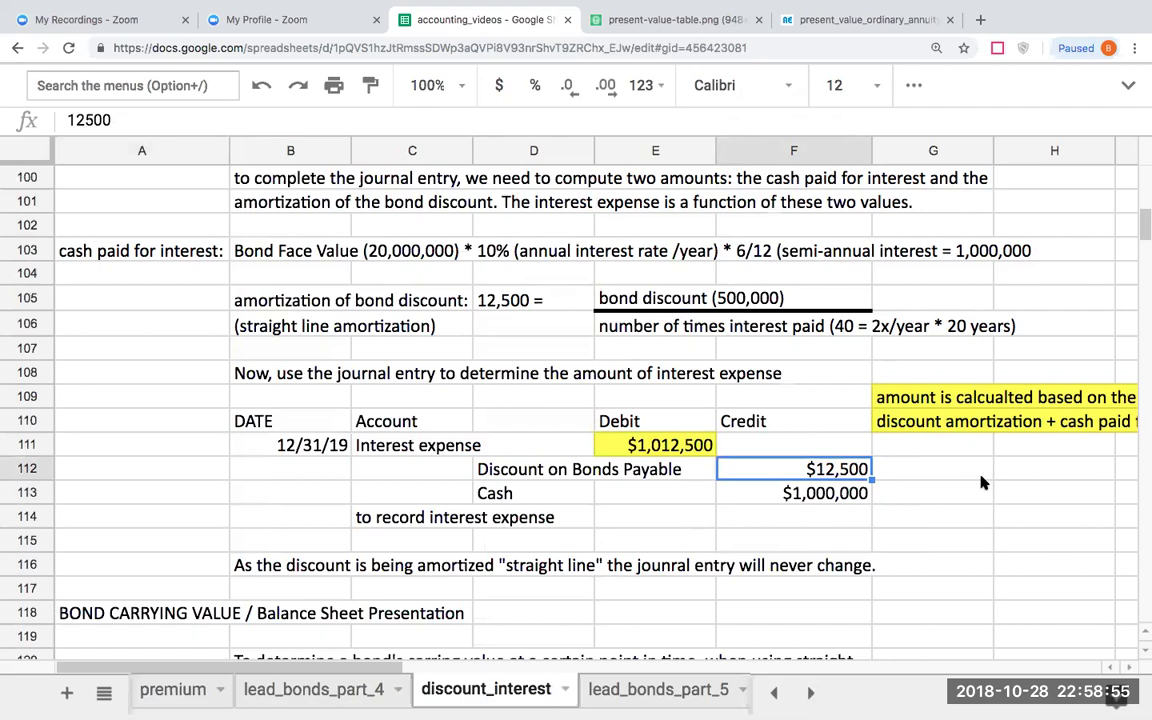
key(Right)
key(Up)
key(Right)
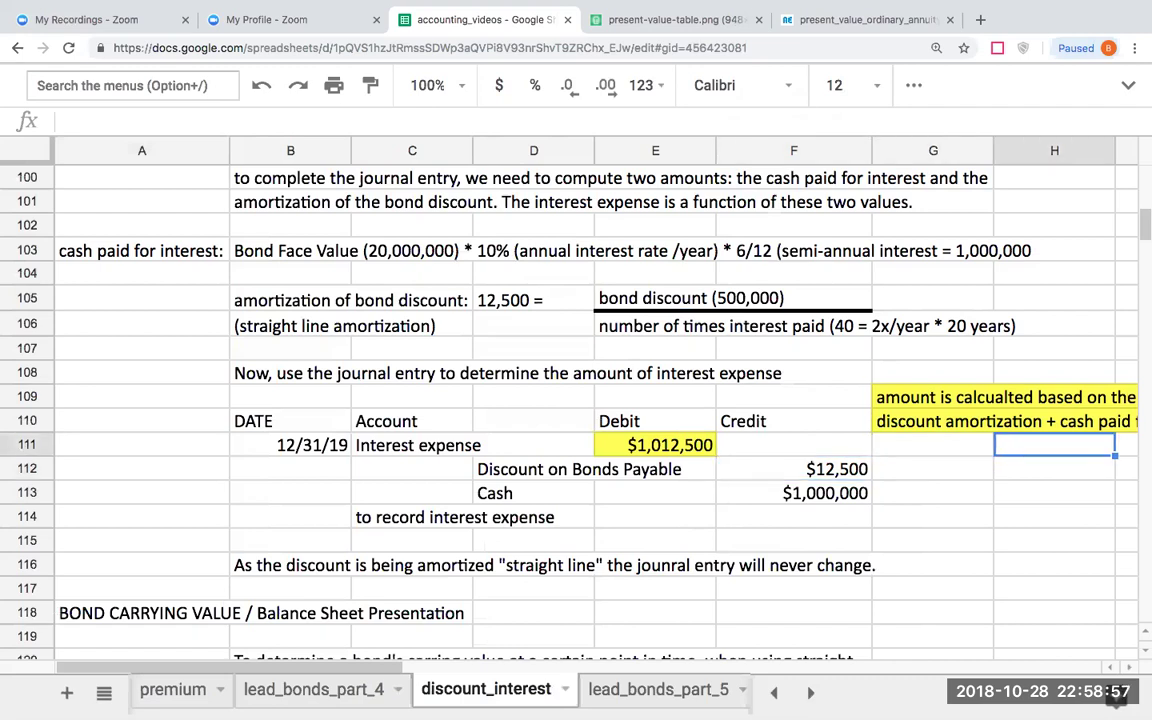
key(Left)
key(Up)
key(Left)
key(Left)
key(Left)
click(480, 445)
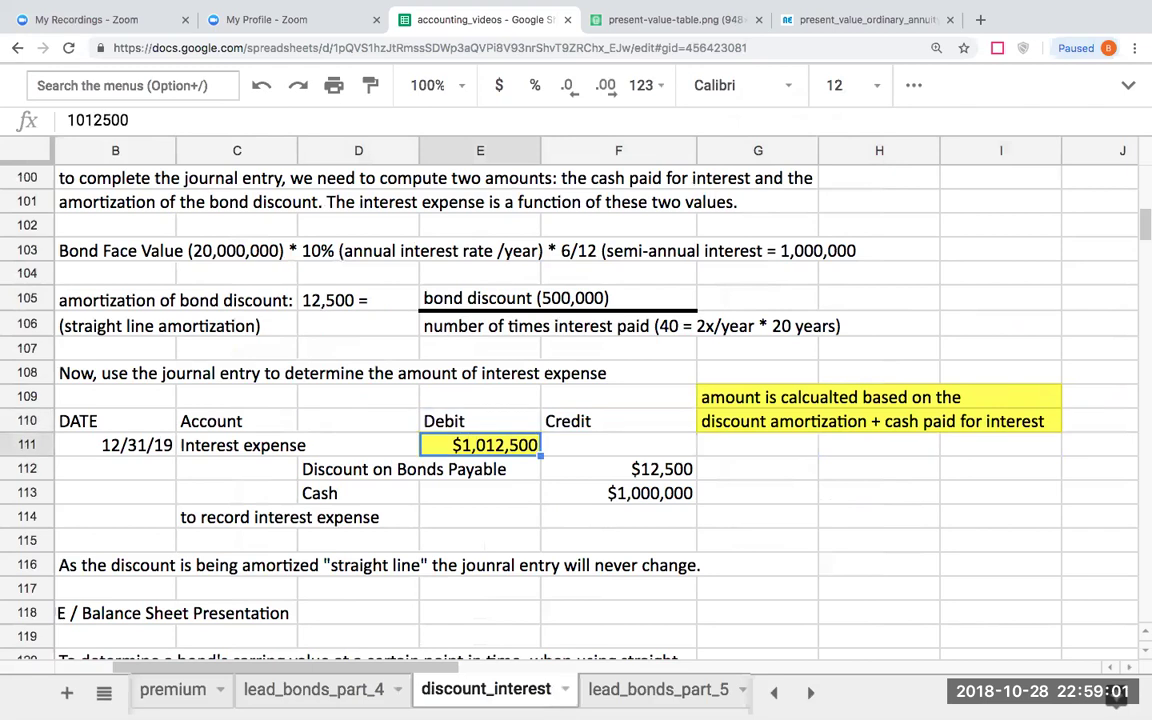
key(Down)
key(Down)
key(Left)
key(Left)
key(Left)
key(Left)
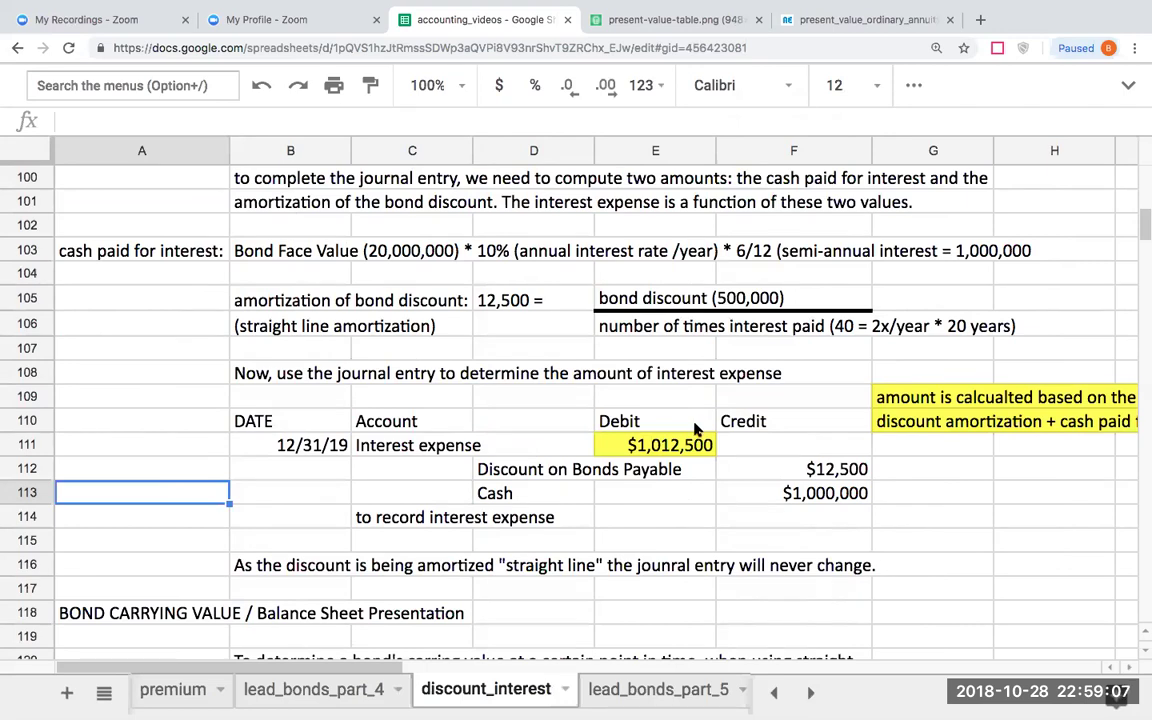
- Review the bond issuance entry above, then select B111 to replace its 12/31/19 date
scroll(580, 402, up, 1)
scroll(624, 447, up, 5)
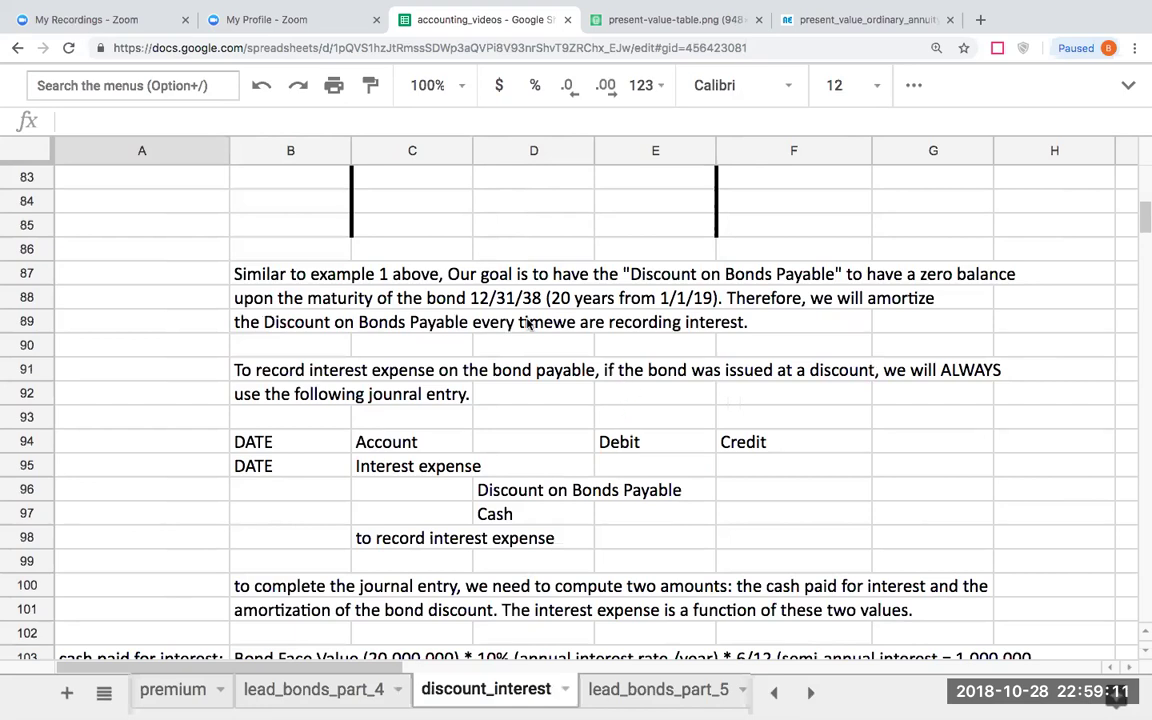
scroll(527, 322, up, 4)
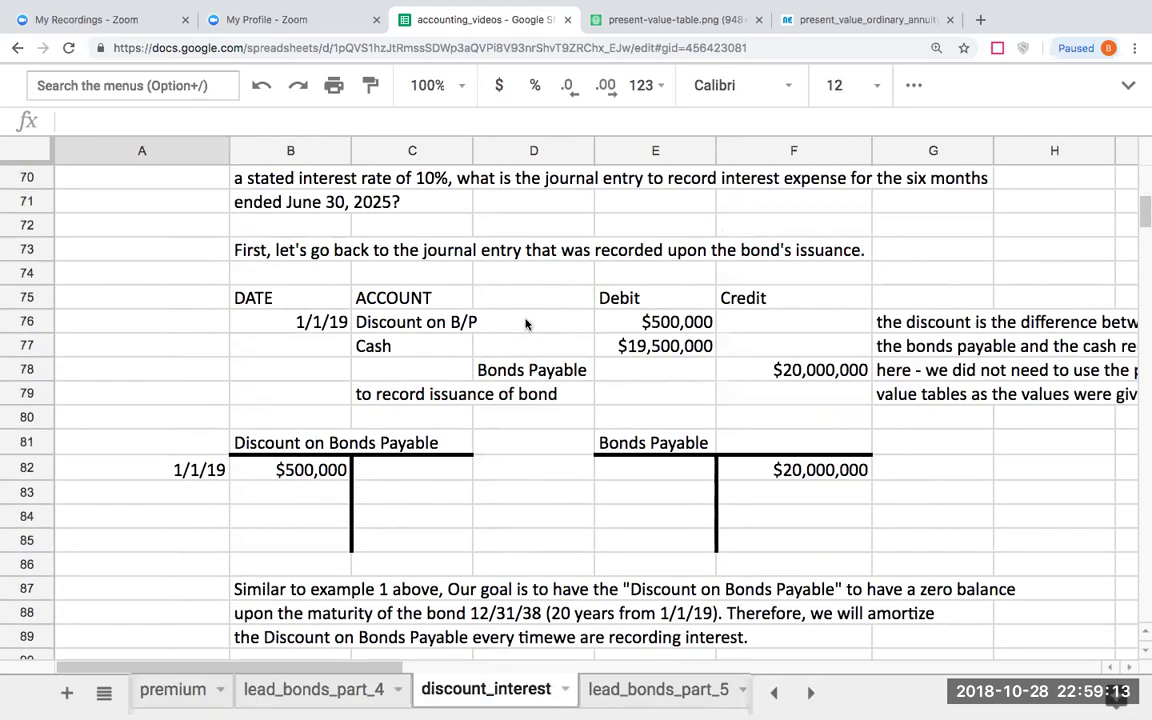
scroll(527, 322, up, 1)
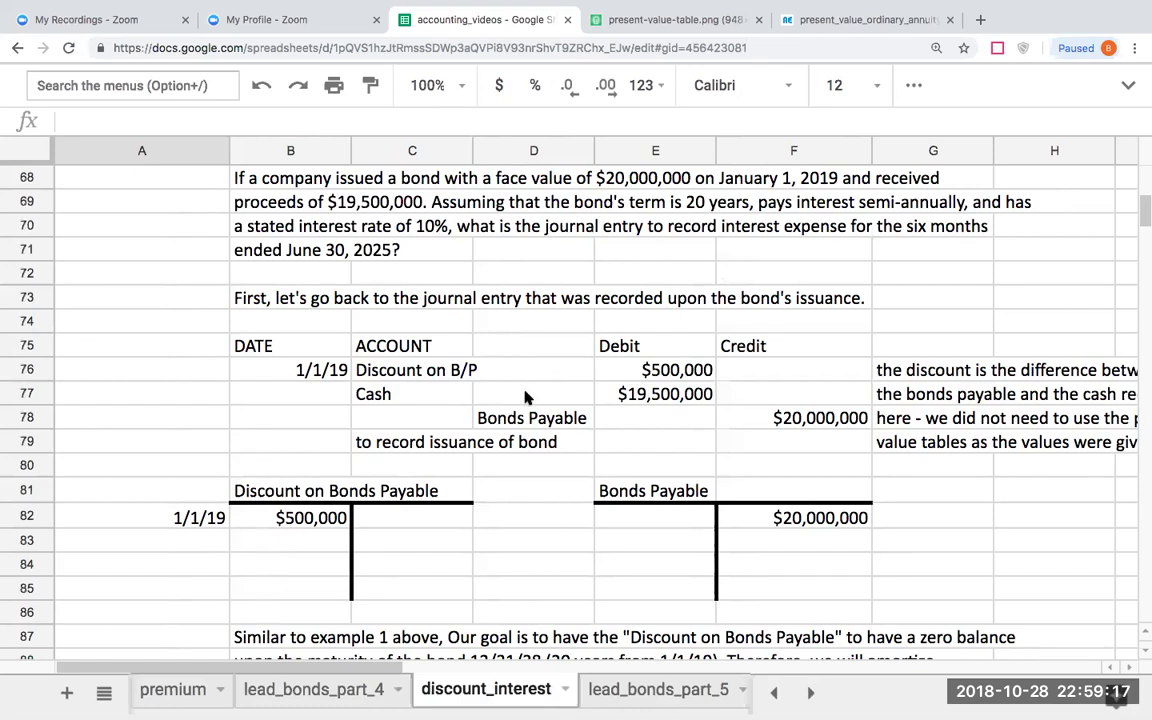
scroll(527, 397, down, 5)
scroll(524, 397, down, 10)
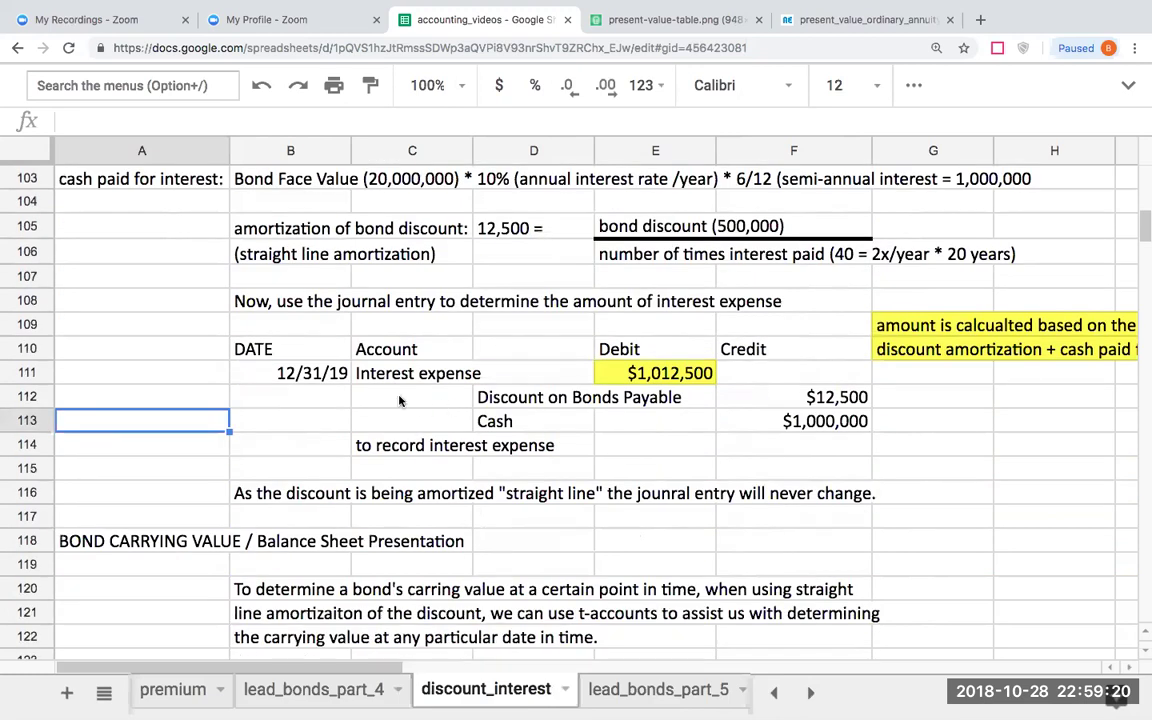
click(309, 373)
- Enter 6/30/25 in B111 as the interest expense entry date
text(6/30/25)
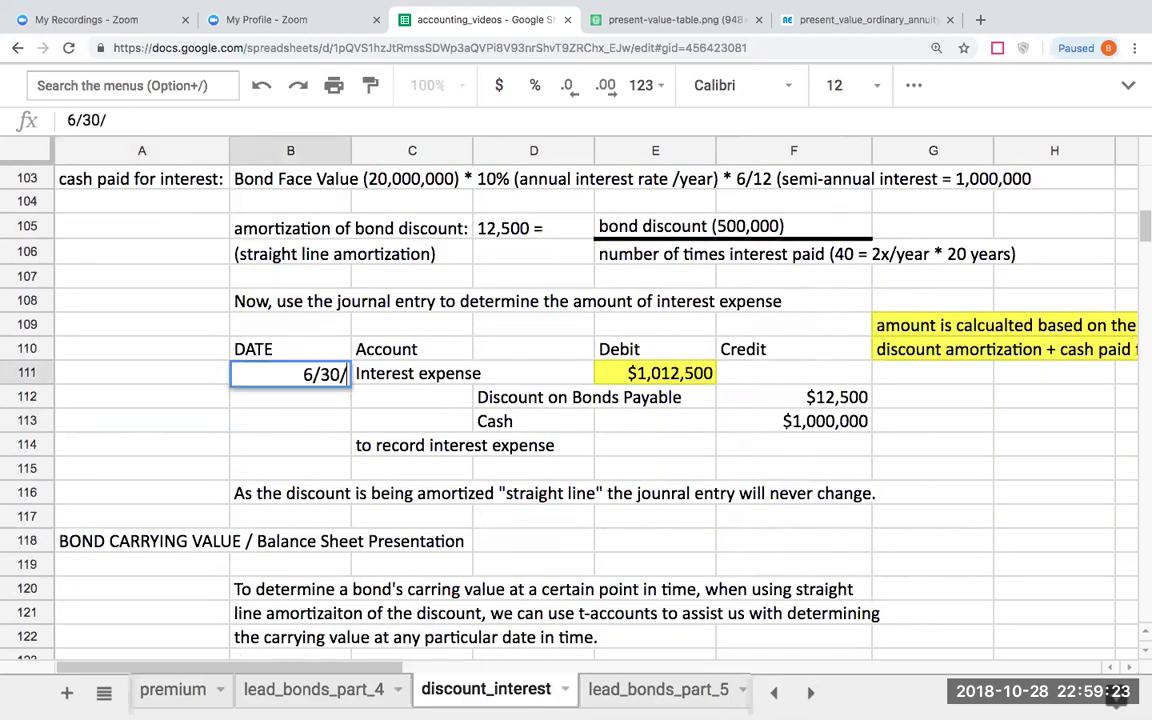
key(Return)
key(Up)
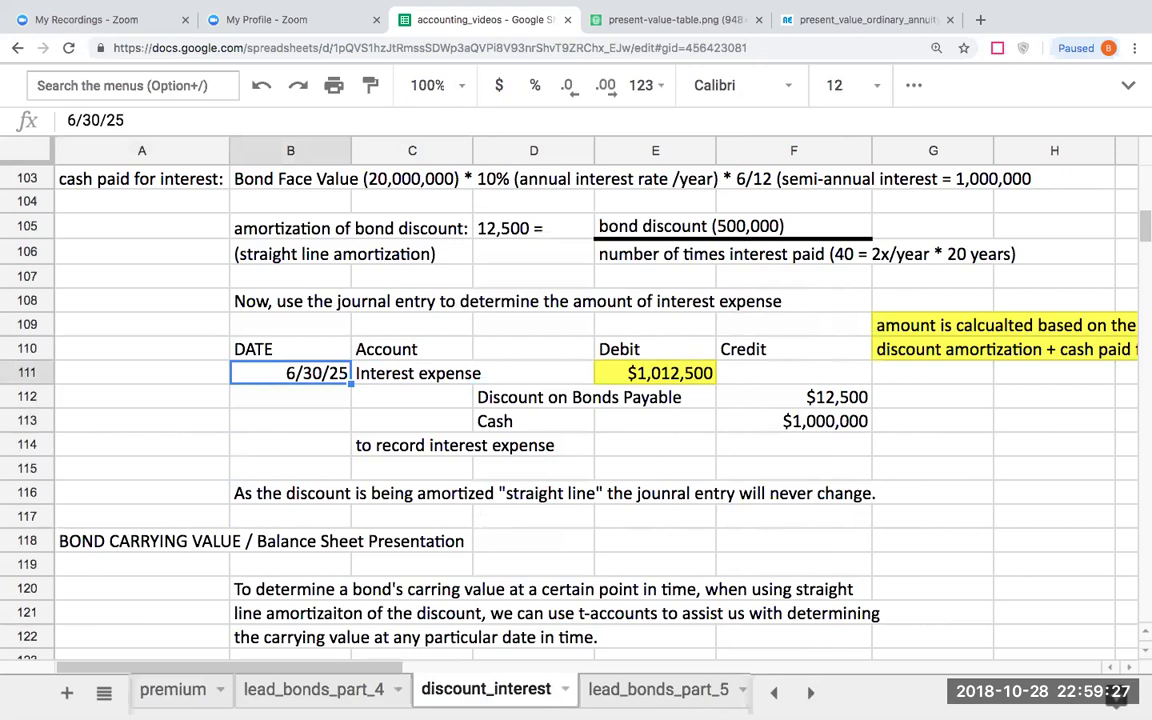
key(Right)
key(Right)
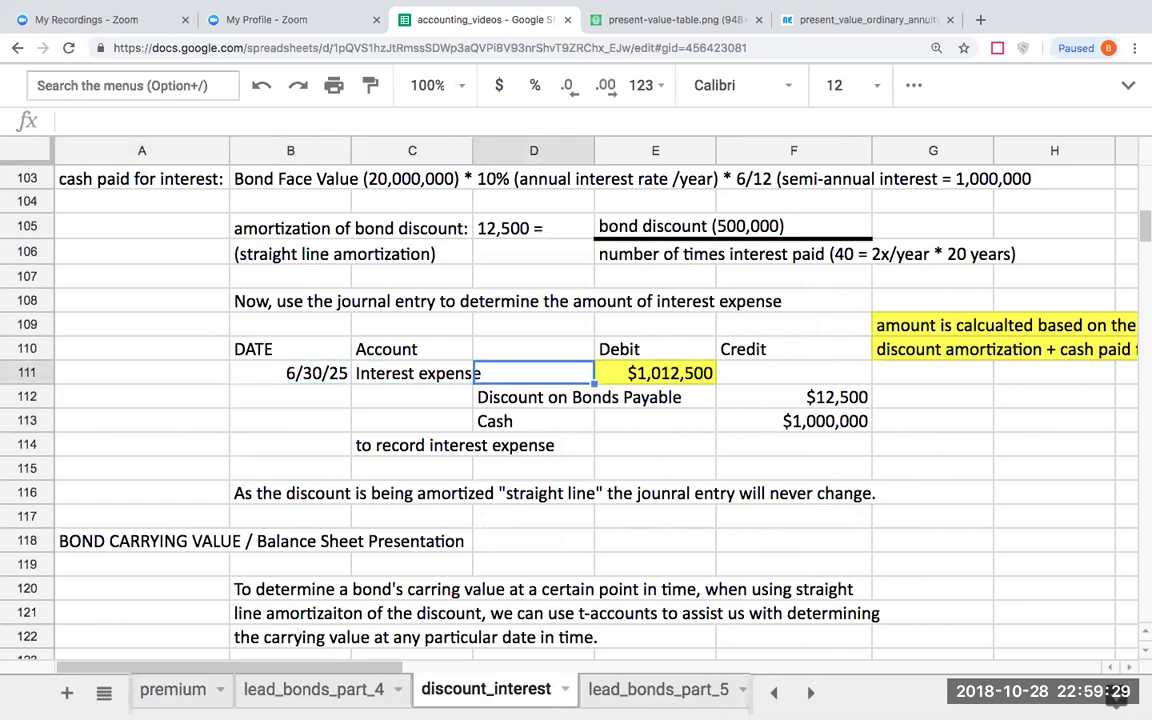
- Step across the discount credit row and down column A toward Example 3
key(Down)
key(Right)
key(Right)
key(Right)
key(Left)
key(Left)
key(Left)
key(Left)
key(Left)
key(Left)
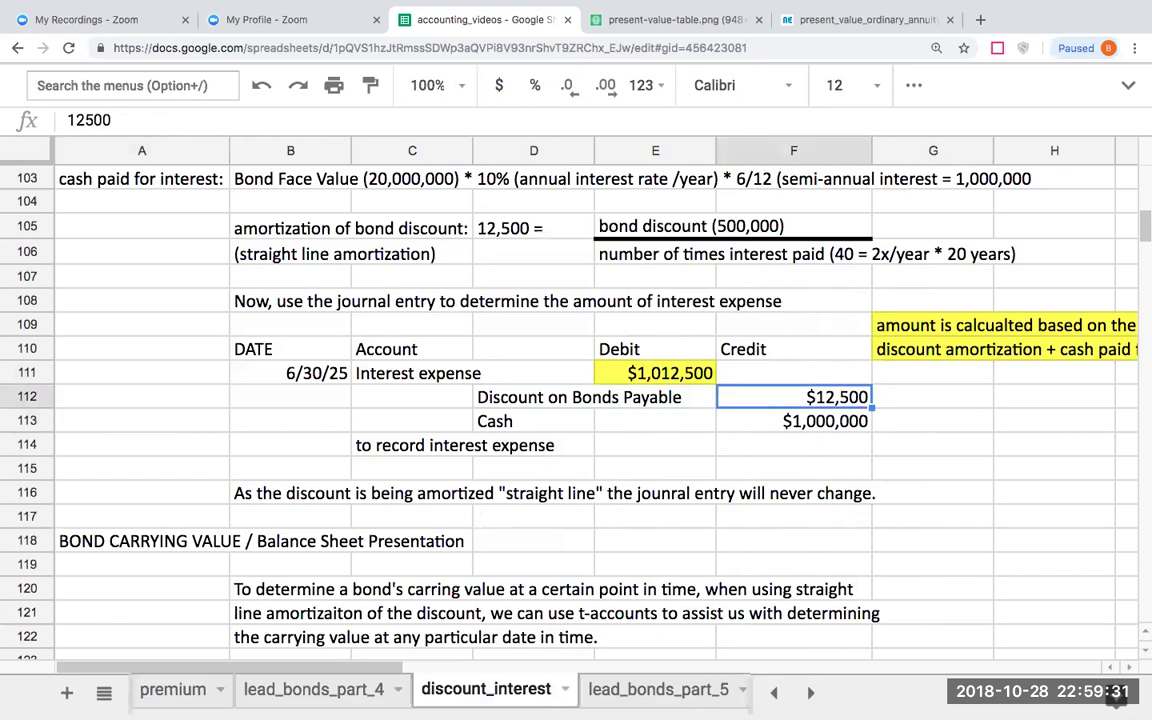
key(Down)
key(Down)
key(Down)
key(Down)
key(Down)
key(Down)
key(Down)
key(Down)
key(Down)
key(Down)
key(Down)
key(Down)
key(Down)
key(Down)
key(Down)
key(Down)
key(Down)
key(Down)
key(Down)
key(Down)
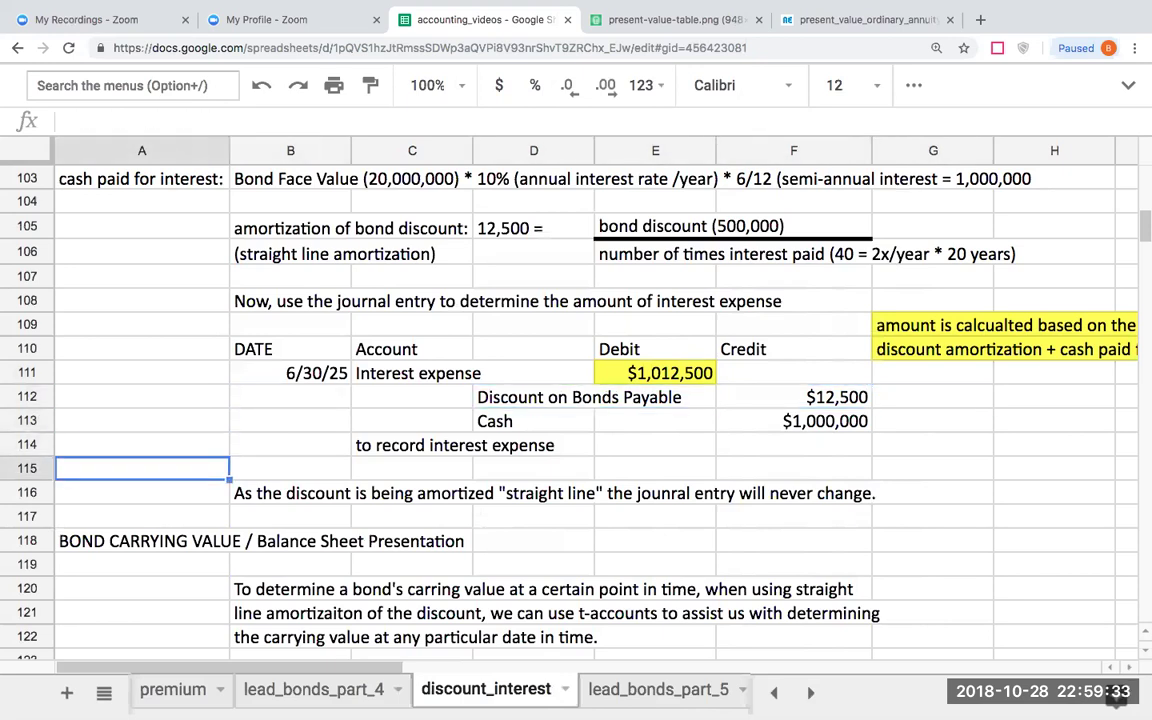
key(Down)
key(Down)
key(Down)
key(Down)
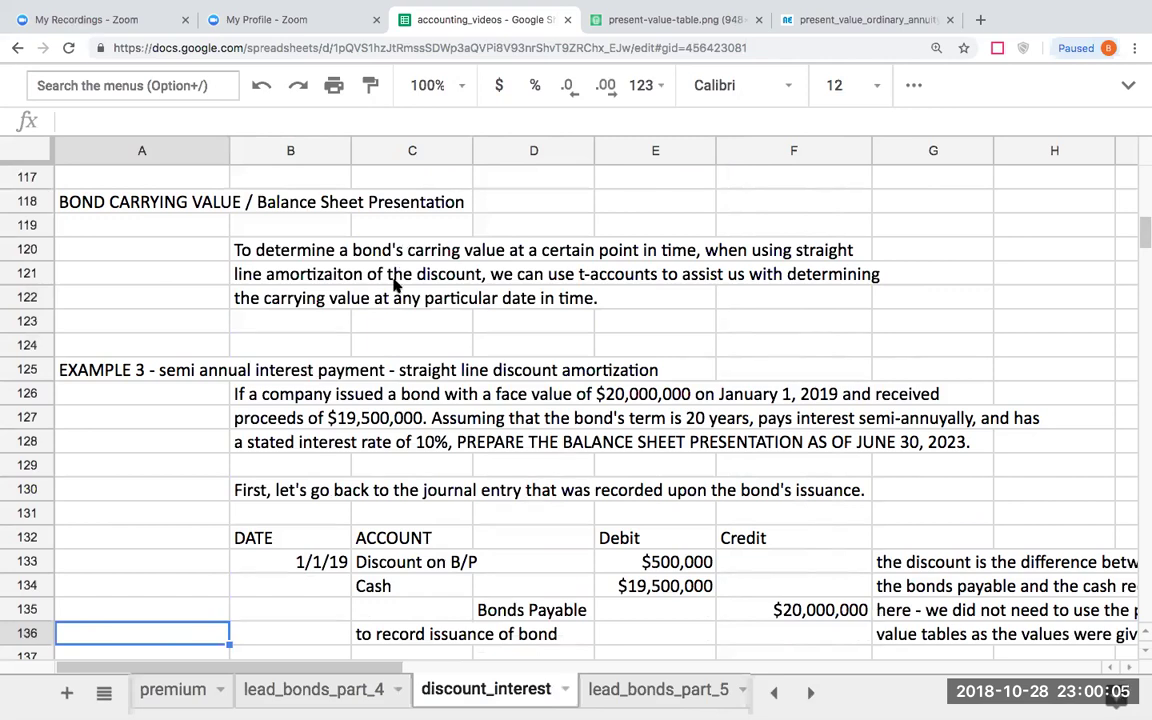
scroll(406, 292, down, 3)
scroll(406, 292, up, 6)
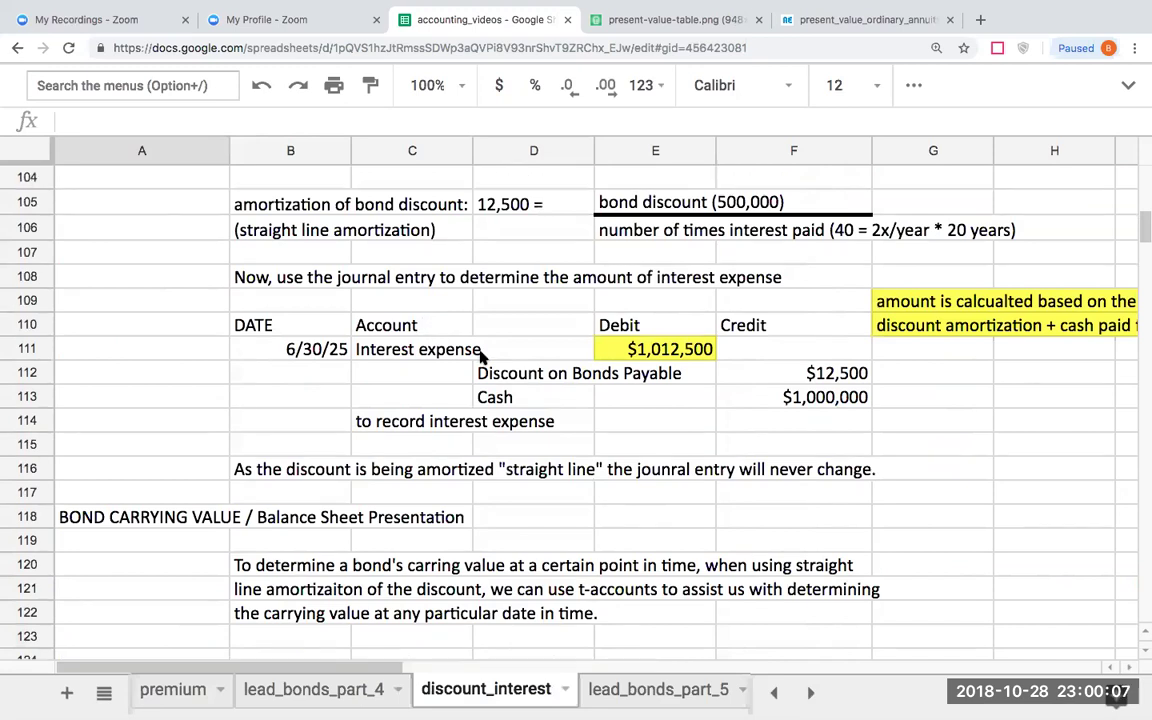
scroll(480, 356, down, 1)
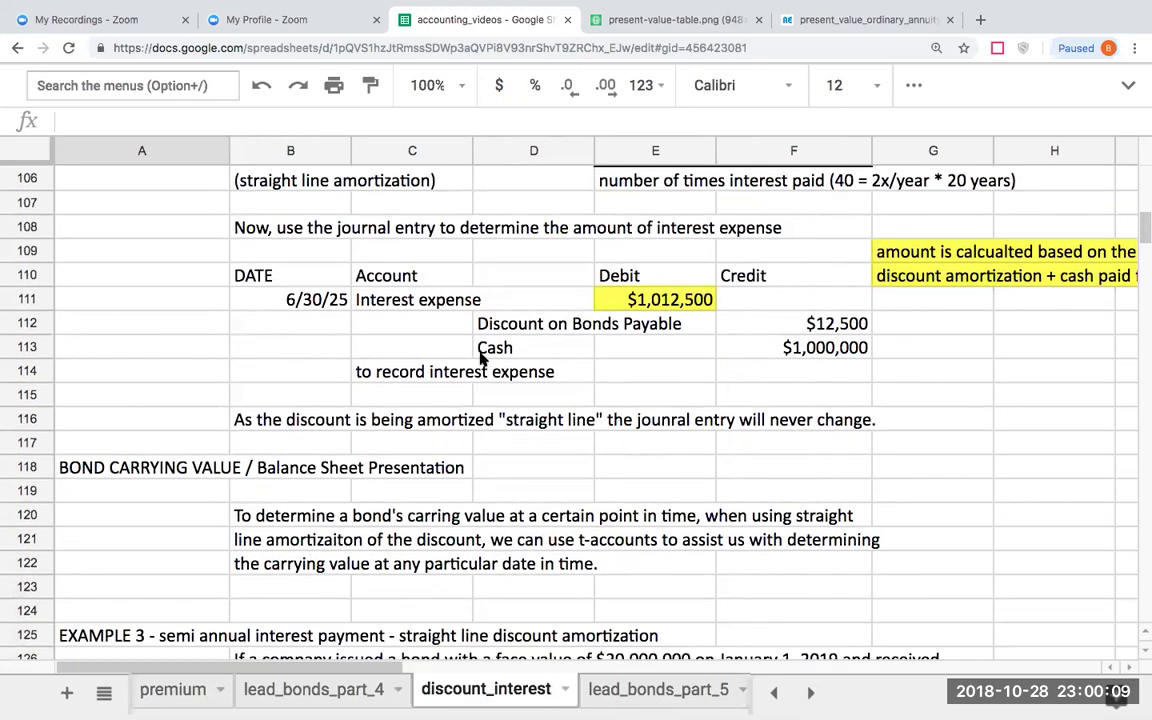
scroll(480, 356, down, 10)
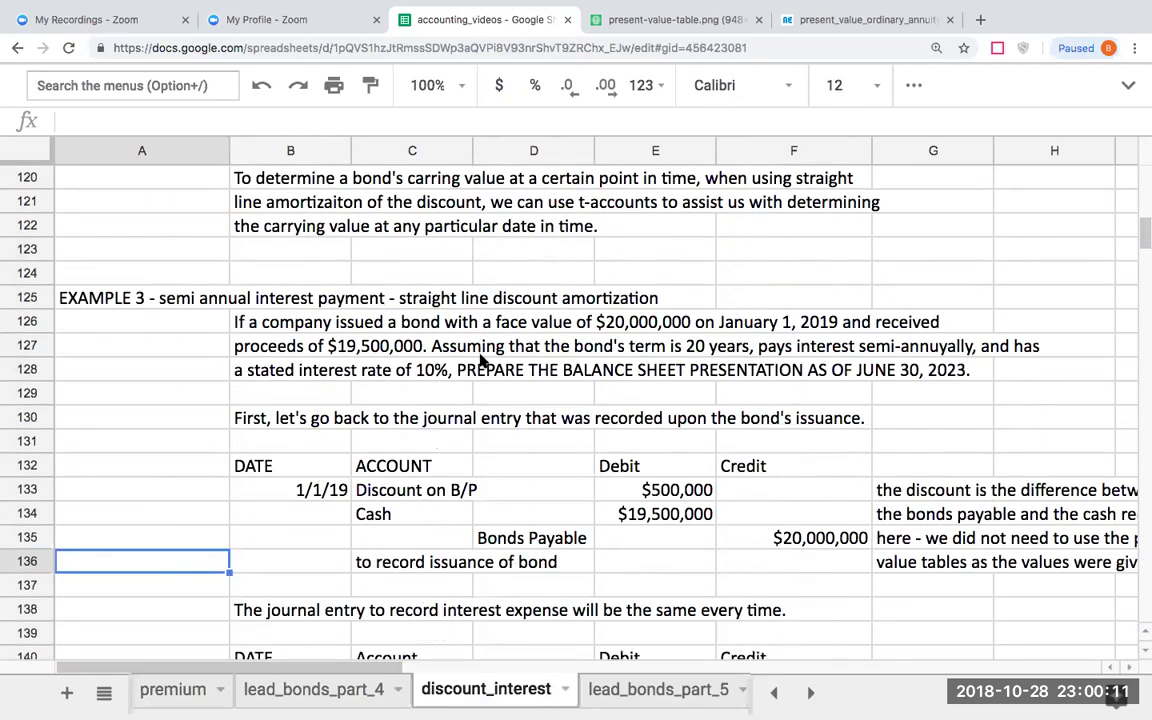
scroll(480, 360, down, 3)
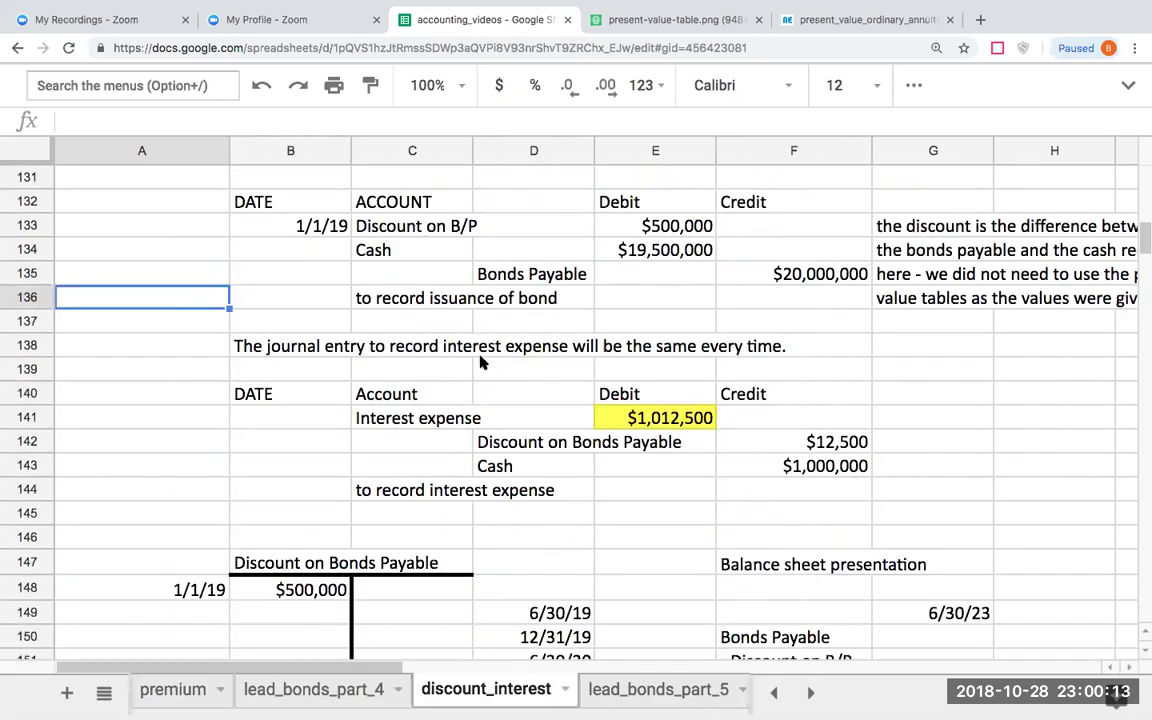
scroll(481, 362, down, 3)
scroll(481, 362, up, 5)
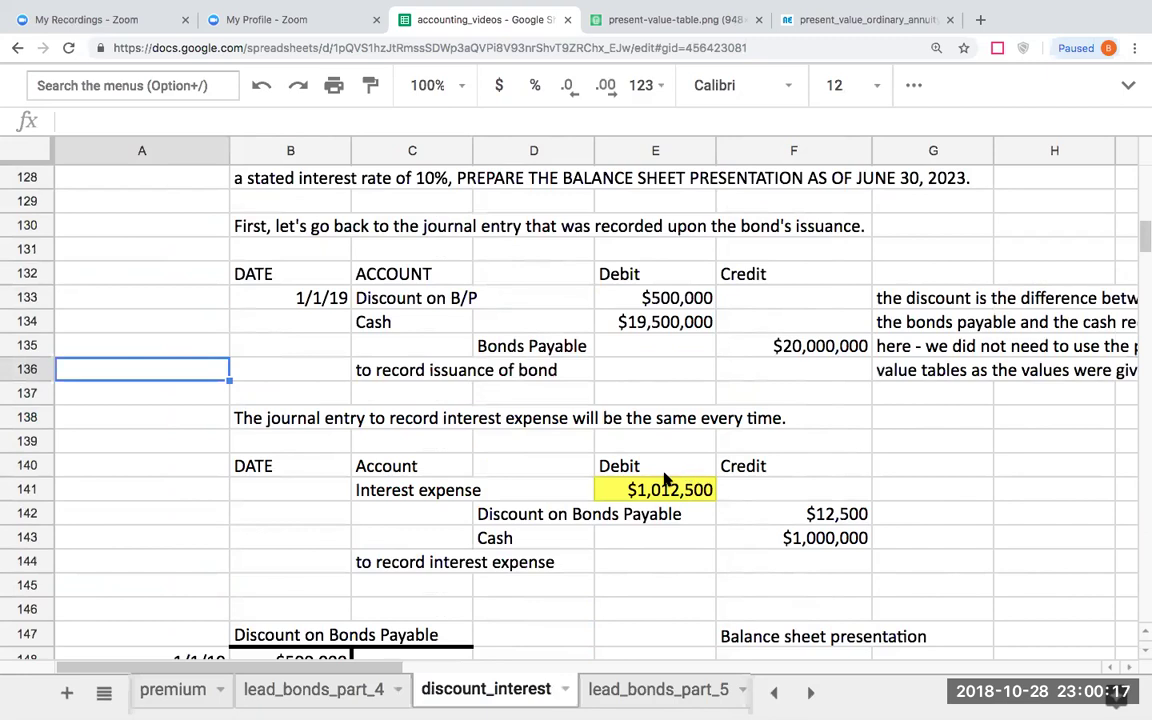
scroll(665, 480, up, 4)
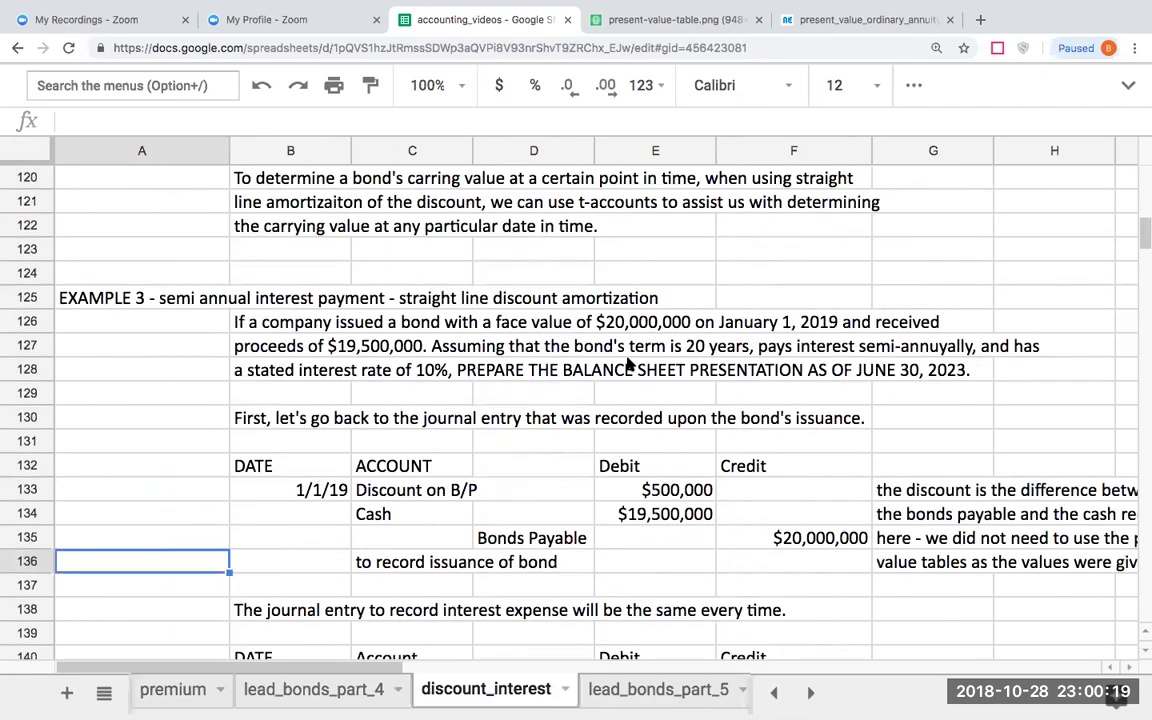
scroll(630, 365, down, 4)
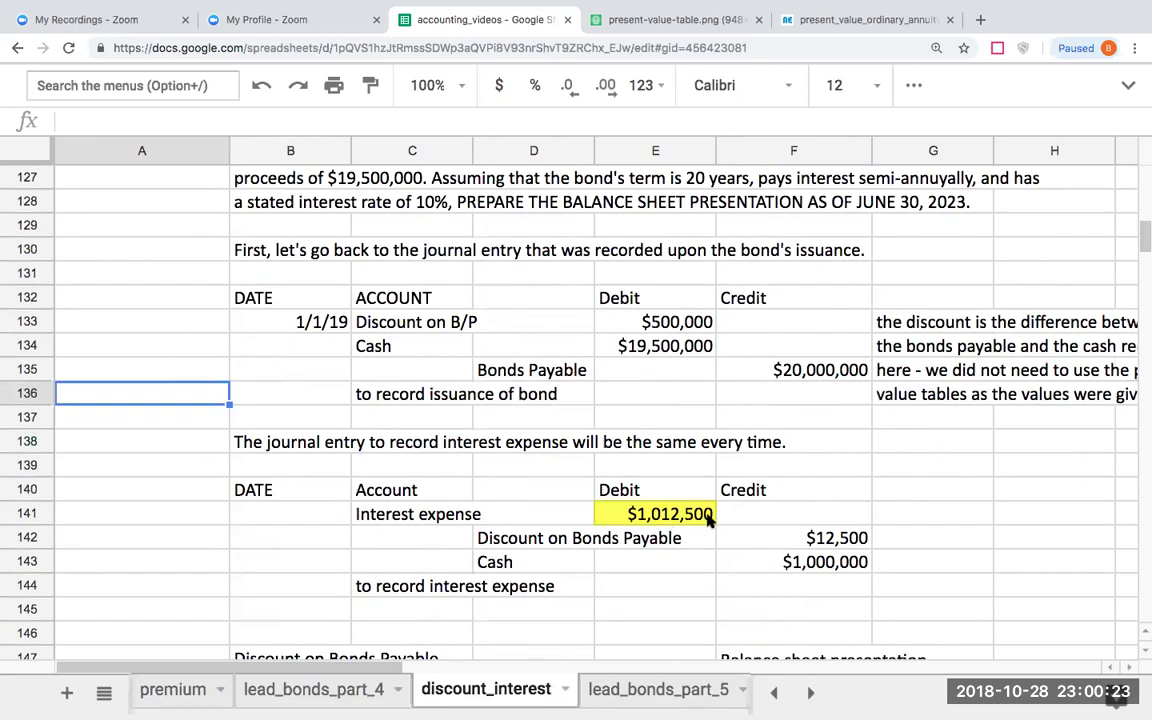
scroll(615, 456, up, 1)
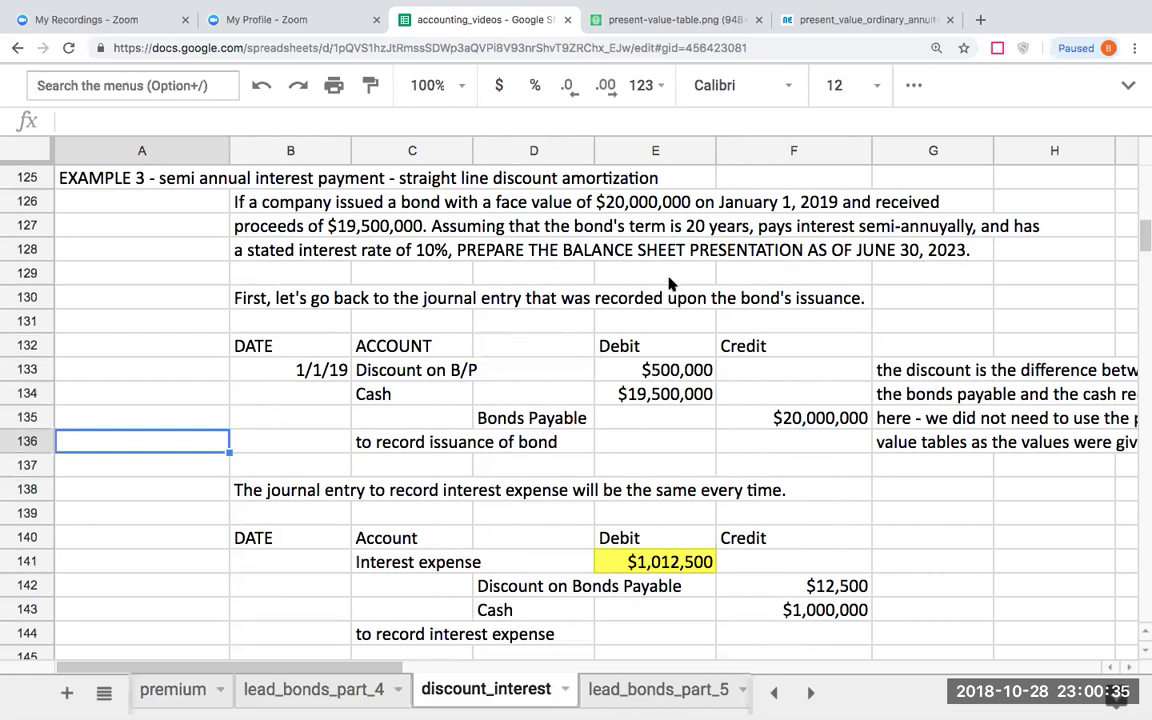
- Correct 'semi-annuyally' to 'semi-annually' in the B127 problem text
click(283, 227)
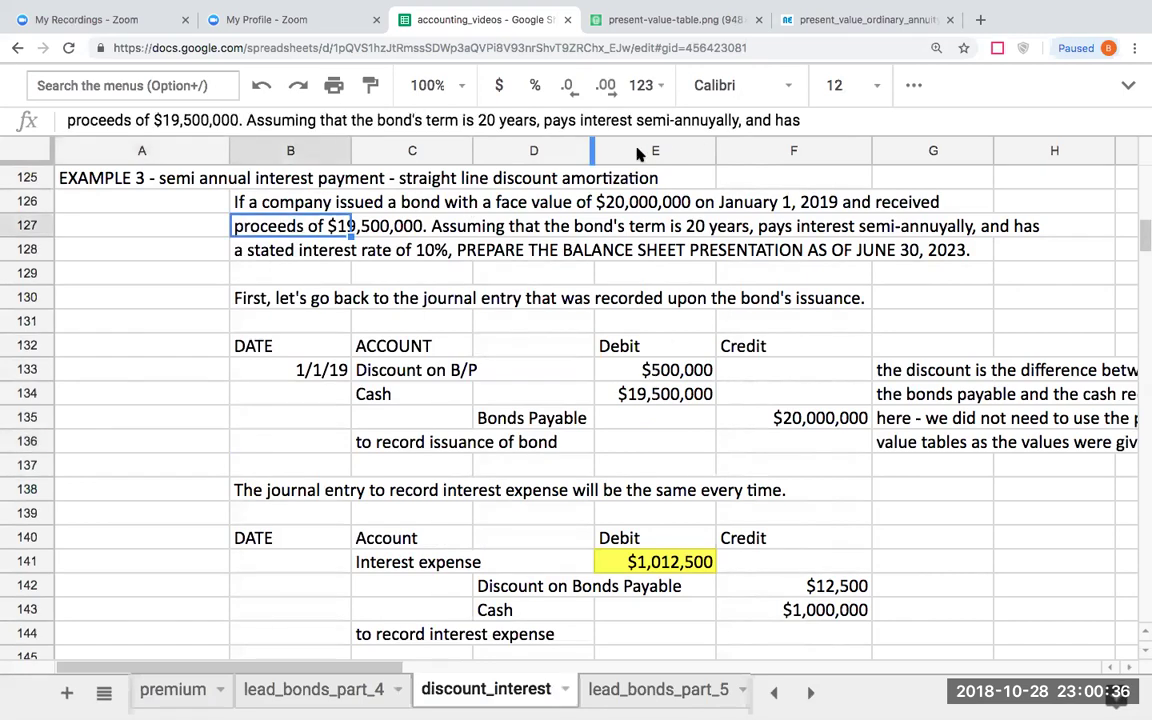
click(712, 120)
key(BackSpace)
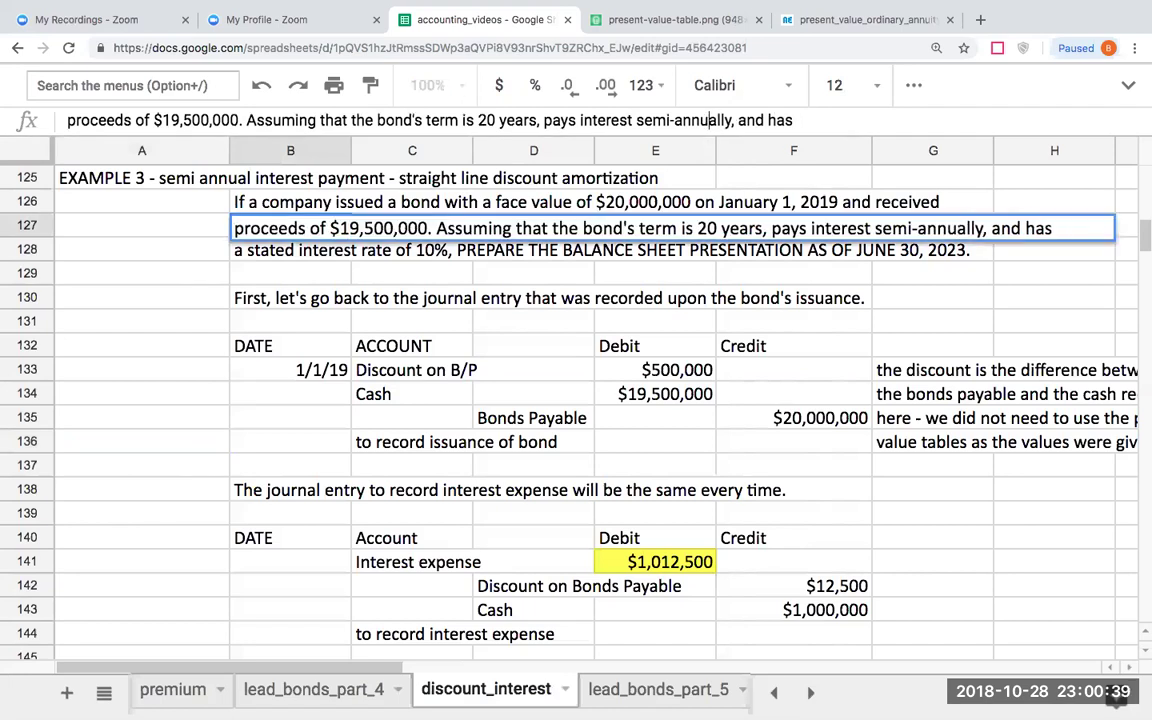
key(Return)
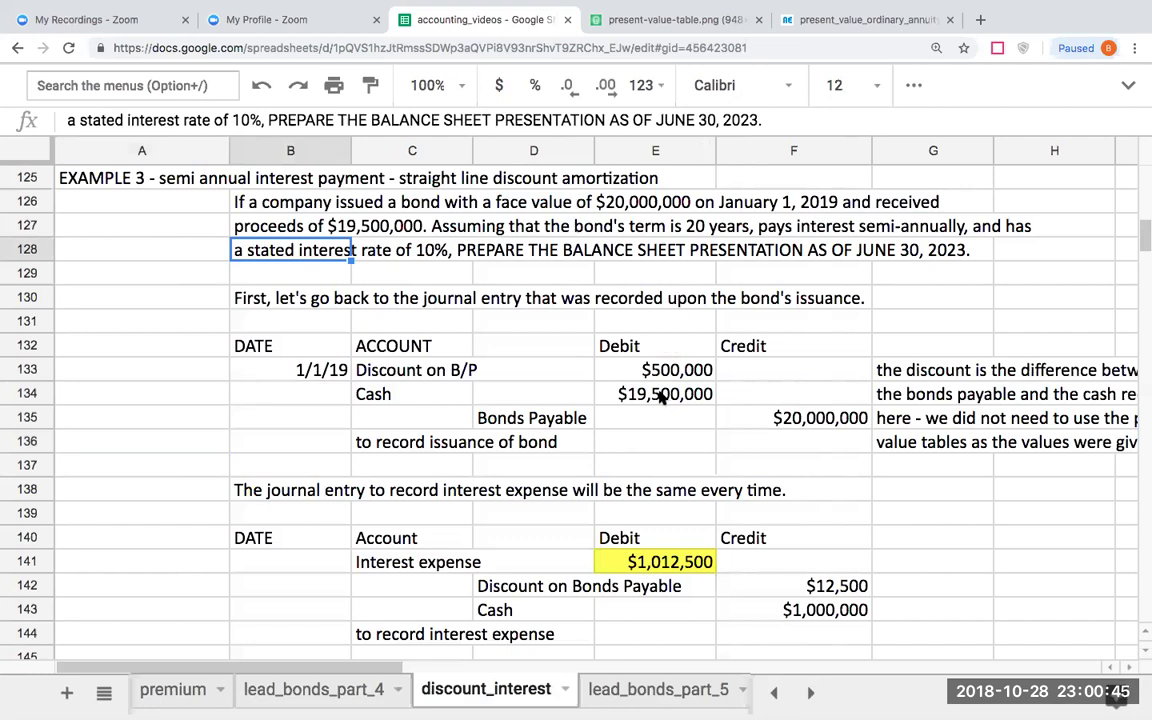
- Inspect the $1,000,000, $12,500, $19,500,000 and $500,000 amounts in the Example 3 entries
scroll(659, 397, up, 1)
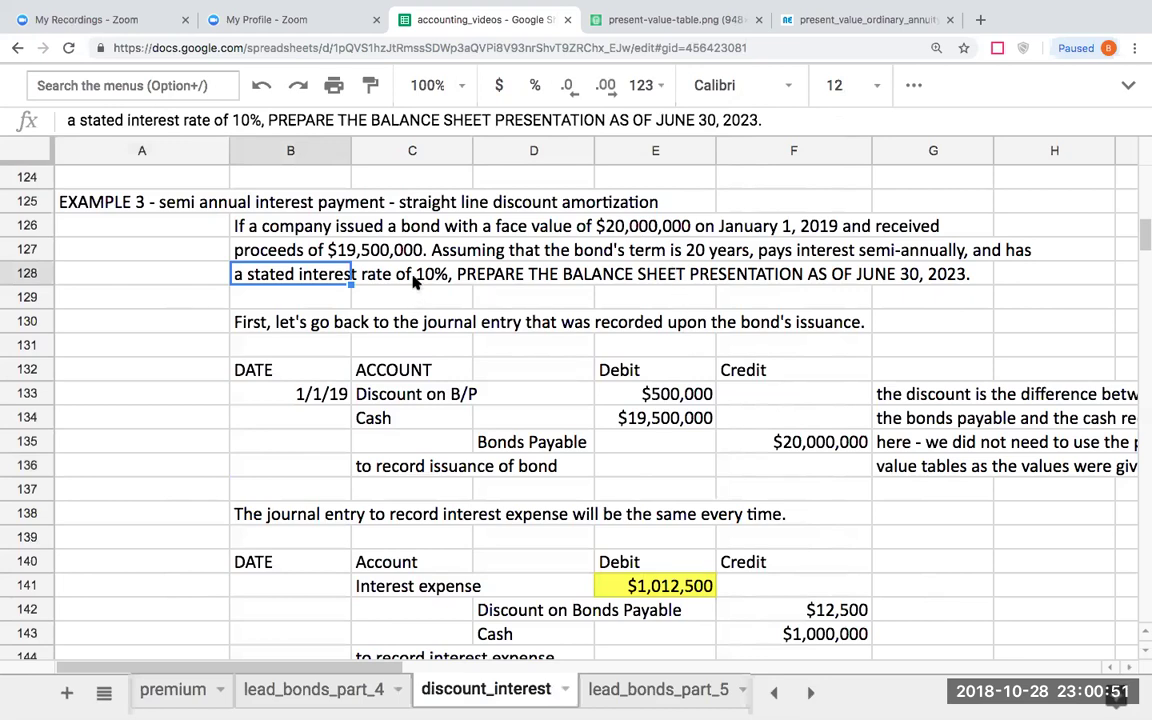
click(801, 634)
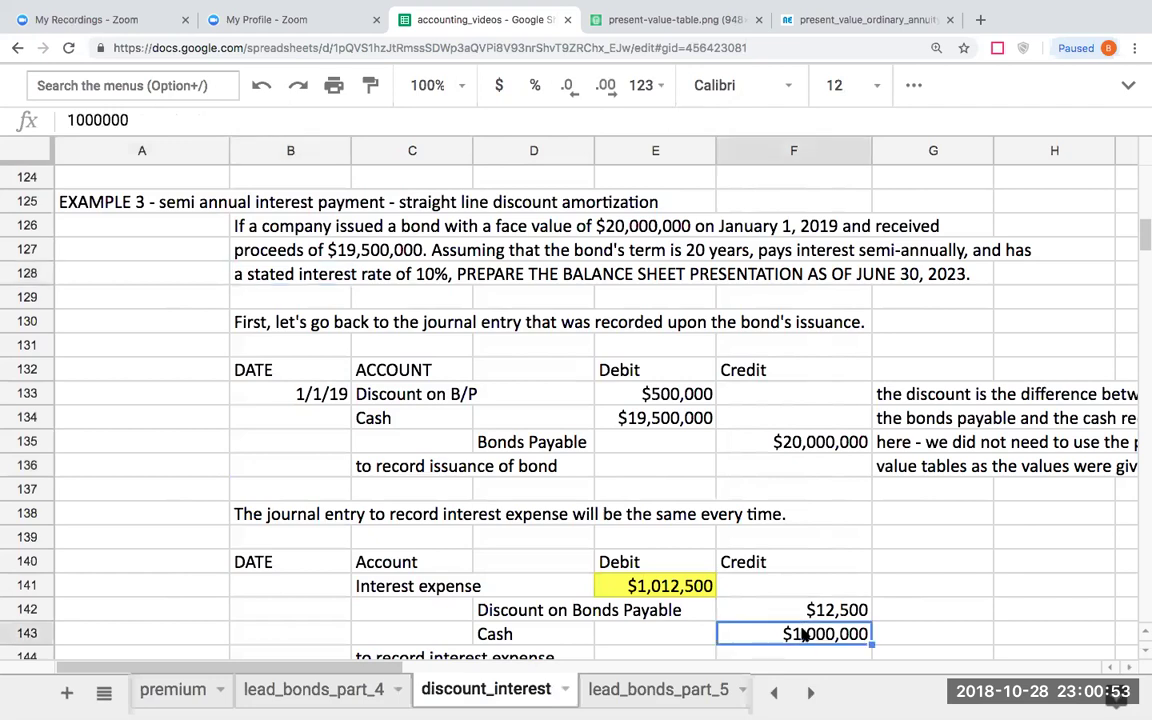
click(800, 603)
click(670, 416)
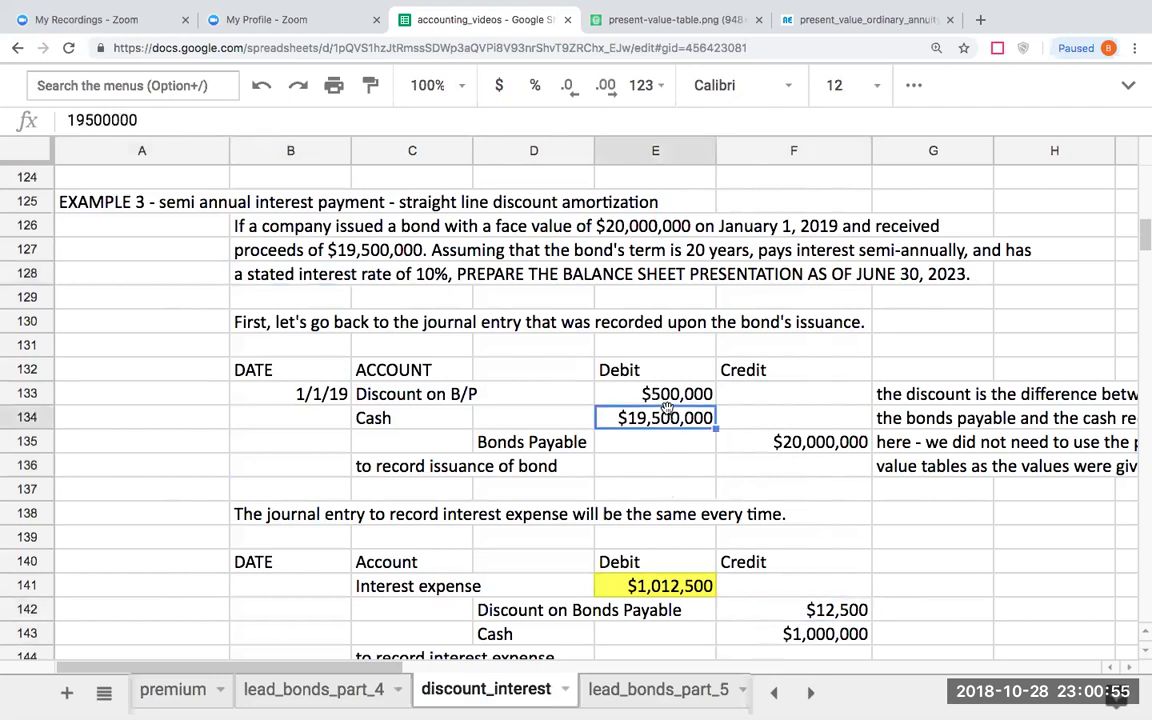
click(612, 392)
- Point out the balance sheet requirement and June 30, 2023 date, then move to the presentation area
click(940, 537)
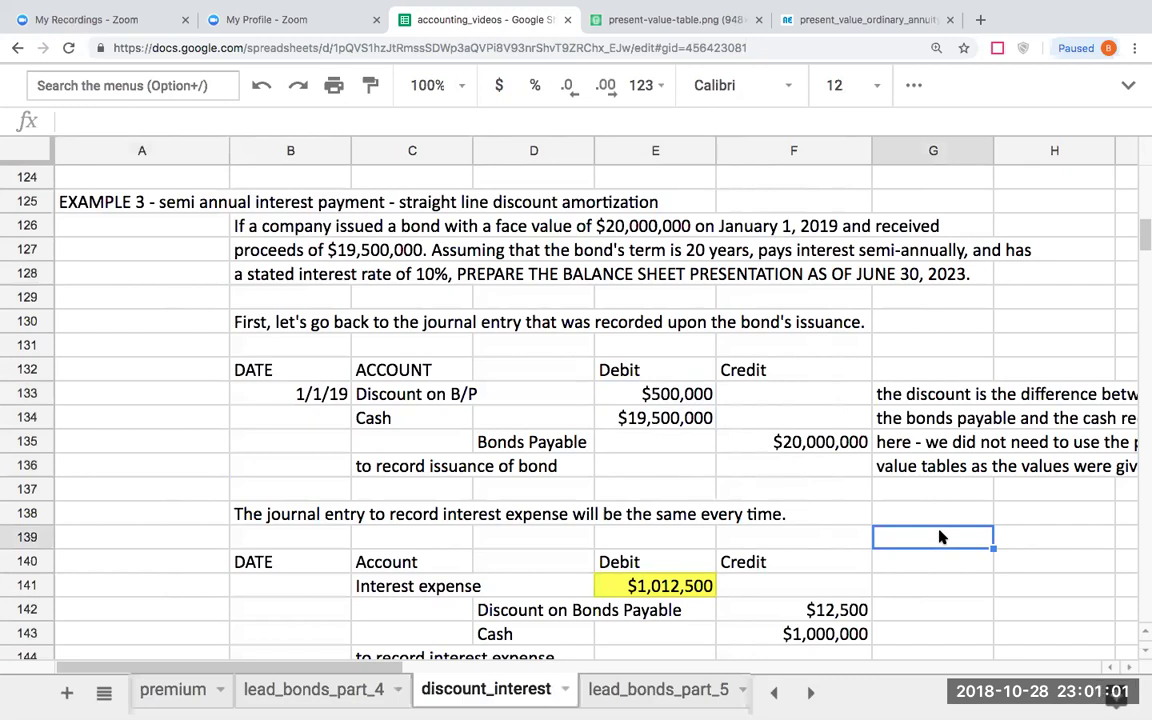
click(941, 563)
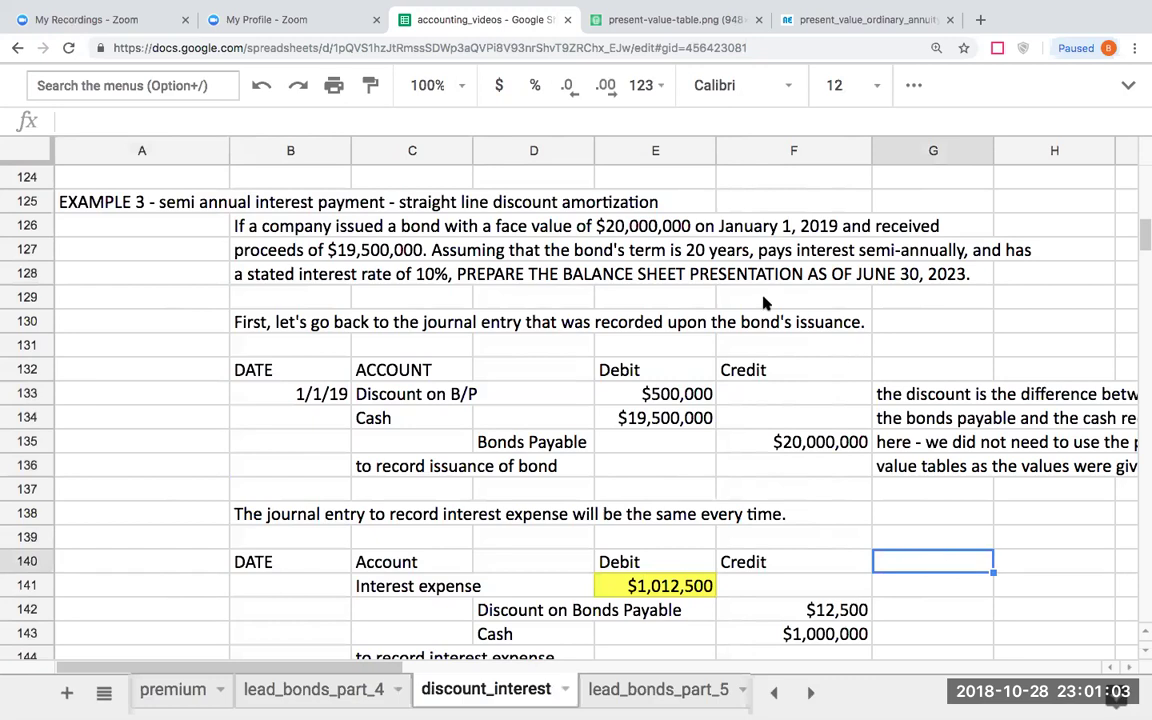
click(531, 274)
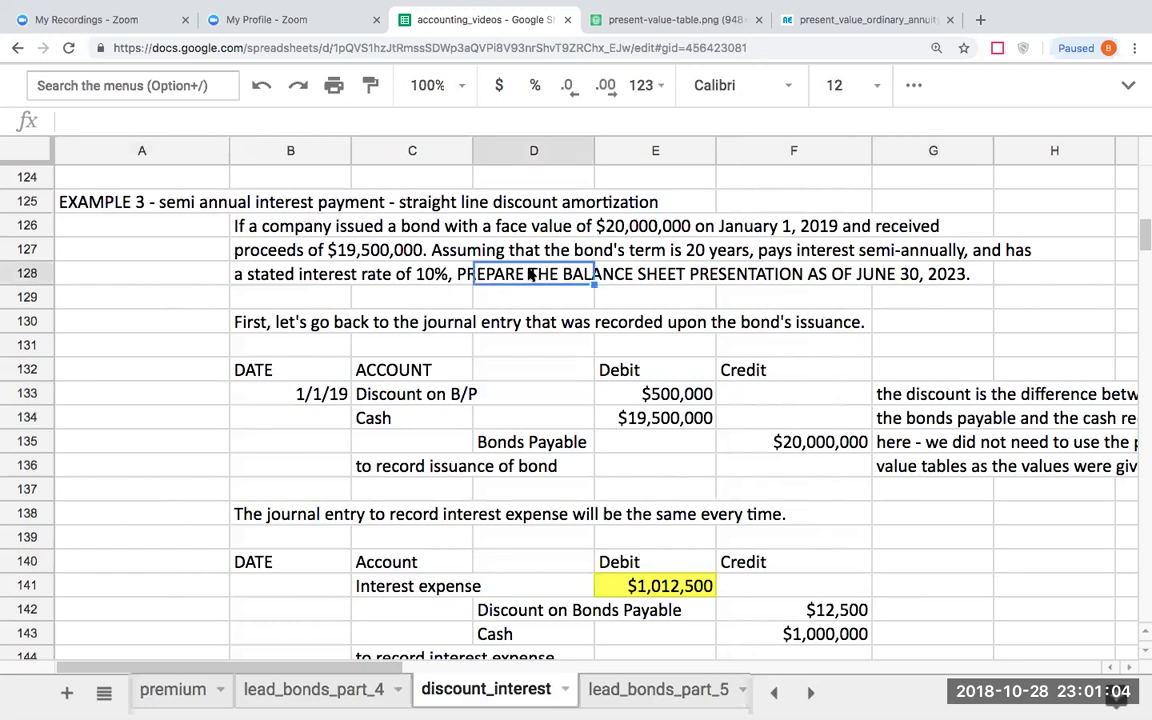
click(852, 275)
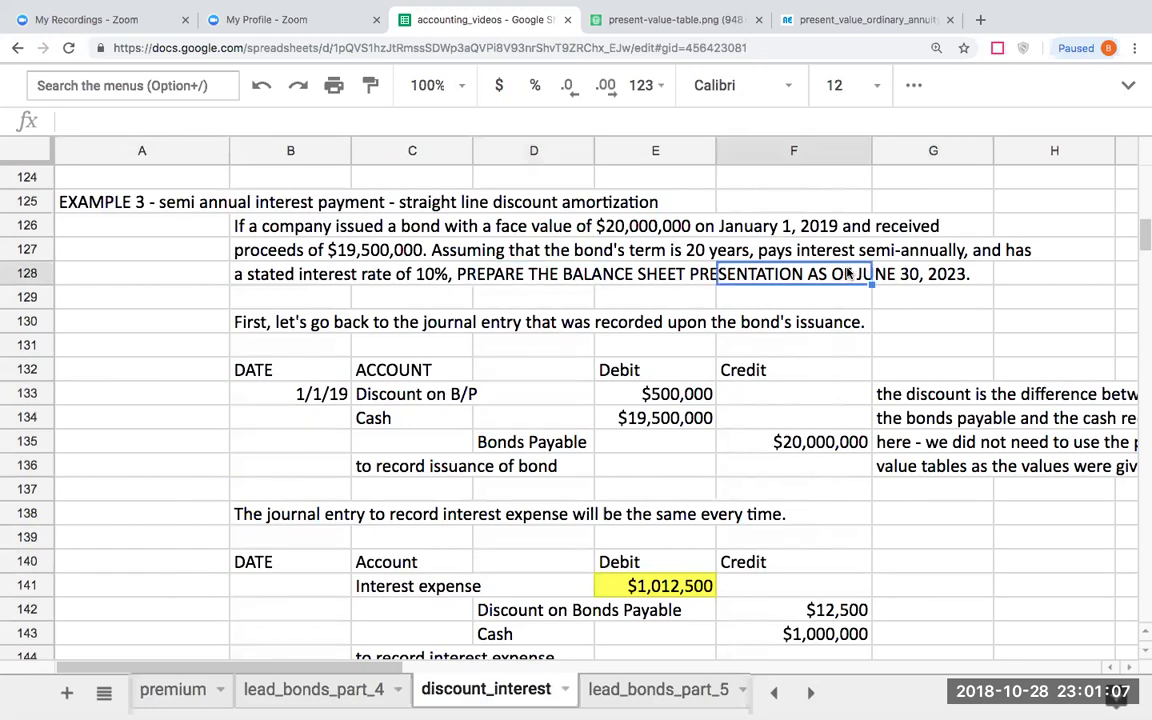
click(978, 586)
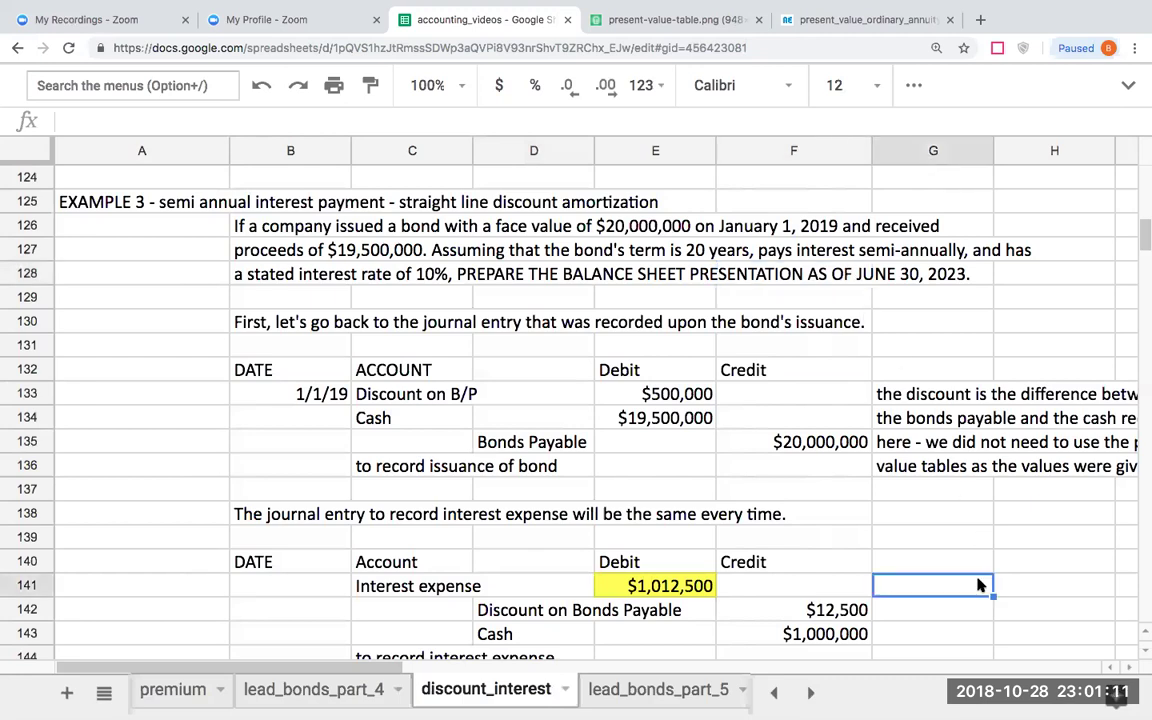
key(Down)
key(Down)
key(Down)
key(Down)
key(Down)
key(Down)
key(Down)
key(Down)
key(Down)
key(Down)
key(Down)
key(Down)
key(Down)
key(Down)
- Enter the heading 'as of 6/30/23' in G149 beside the Bonds Payable lines
key(Up)
key(Up)
key(Up)
key(Up)
key(Up)
key(Left)
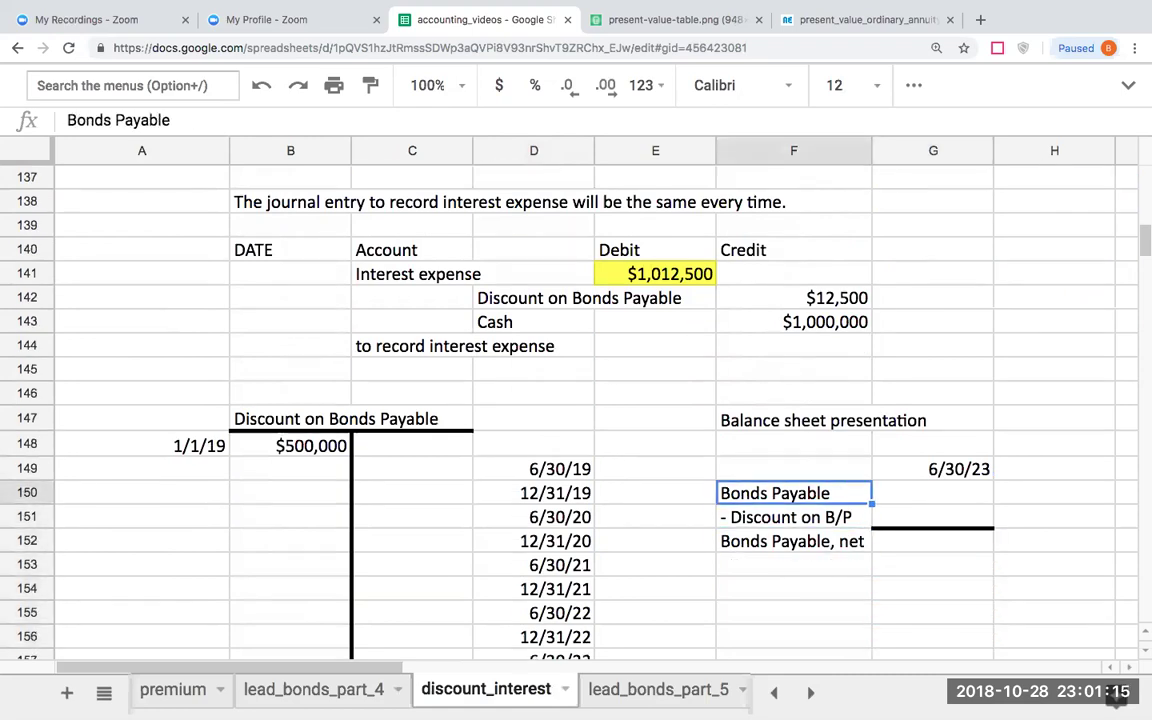
key(Down)
key(Up)
key(Down)
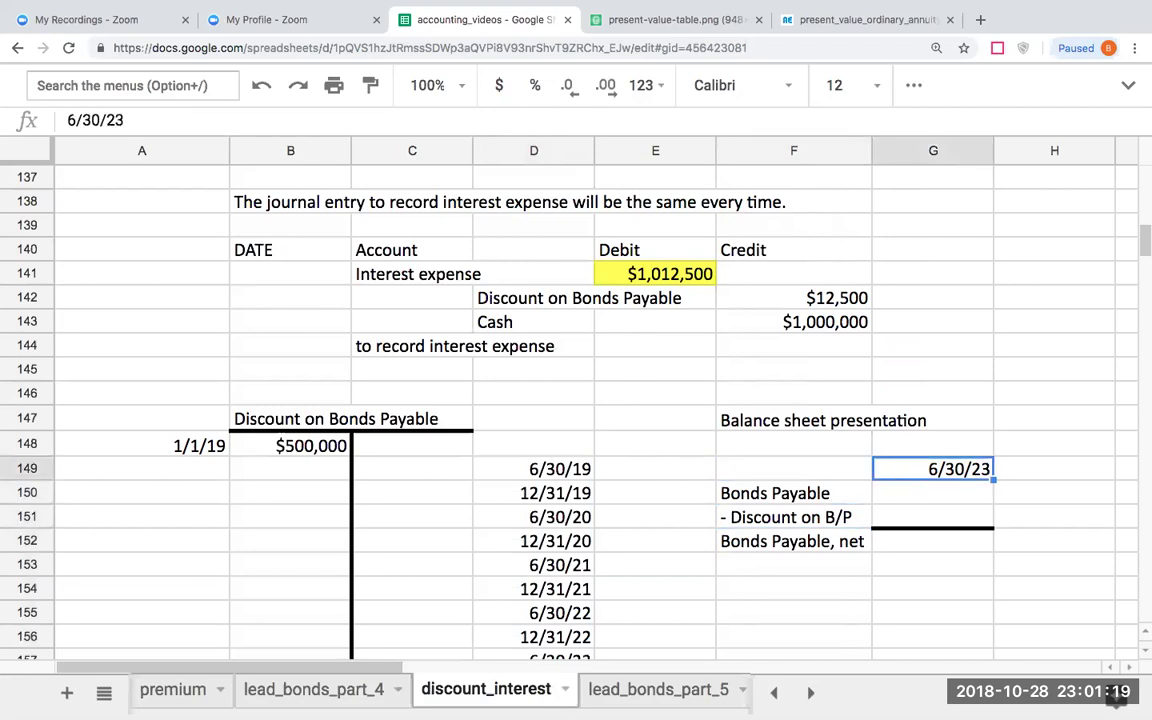
text(as of)
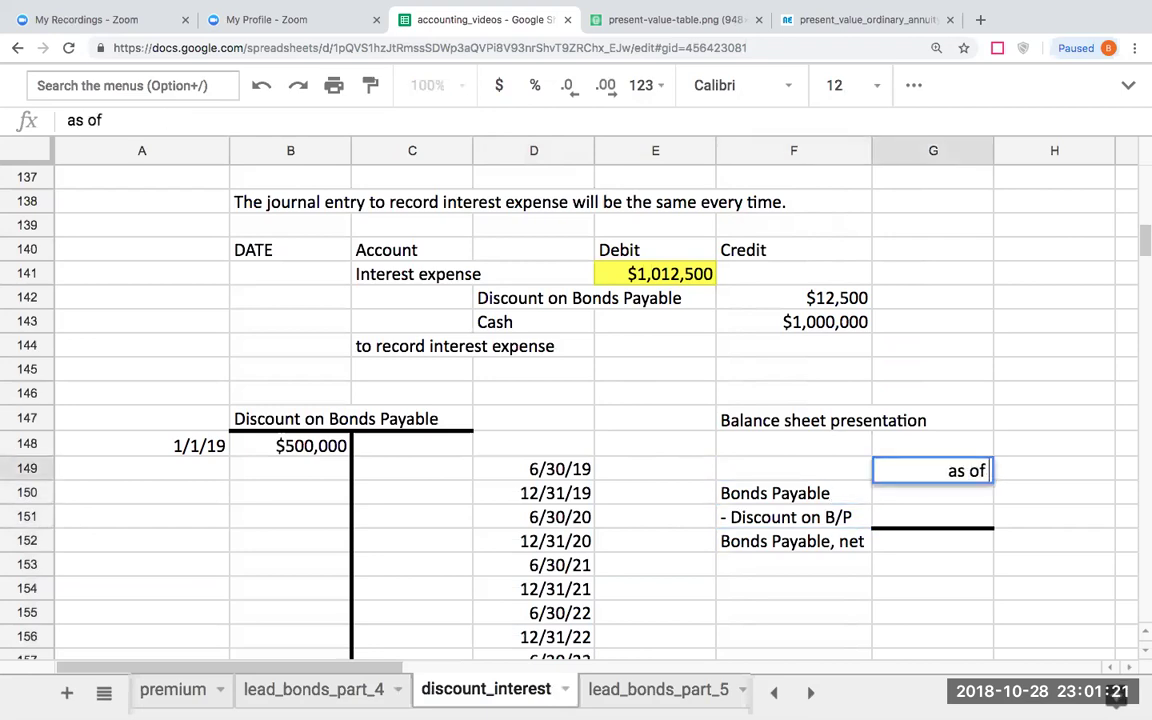
text( 6/30/23)
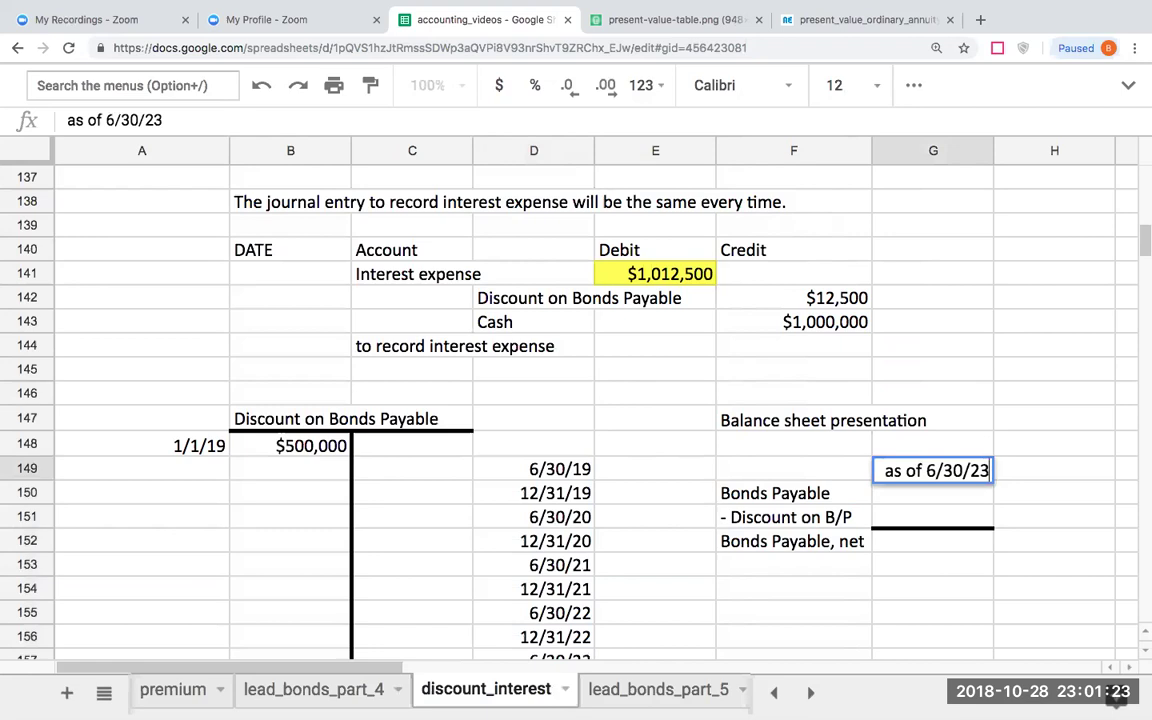
key(Return)
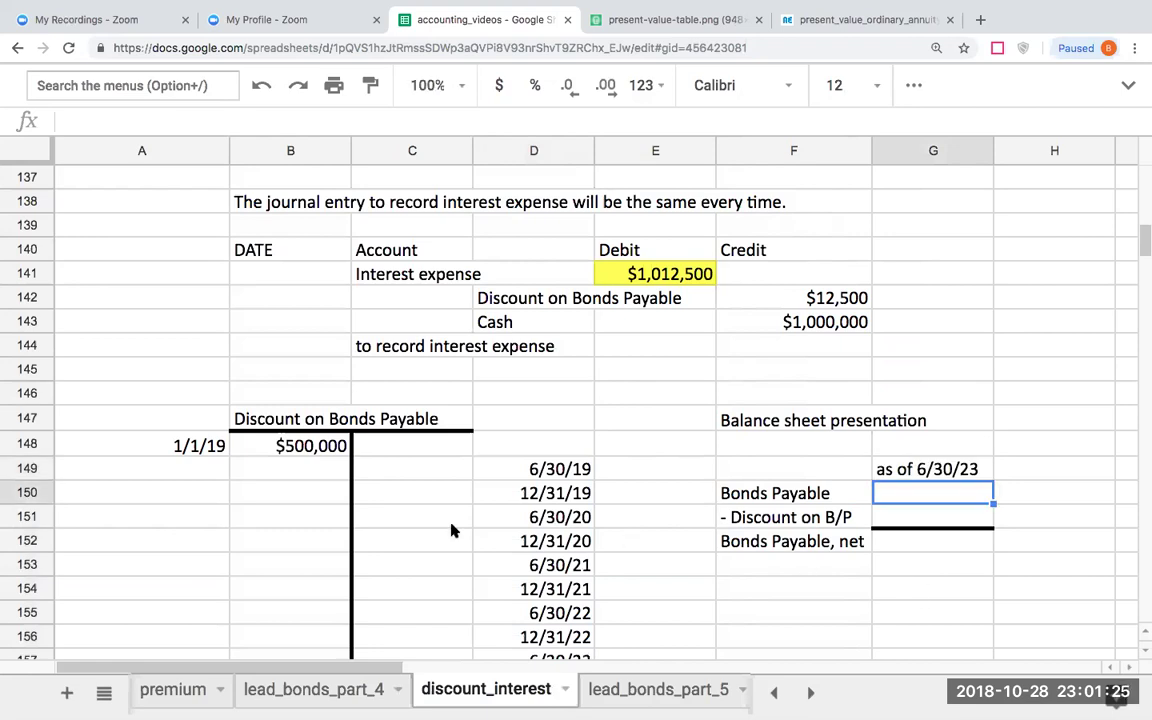
- Move from the $500,000 opening debit to the first credit cell beside 6/30/19
click(320, 452)
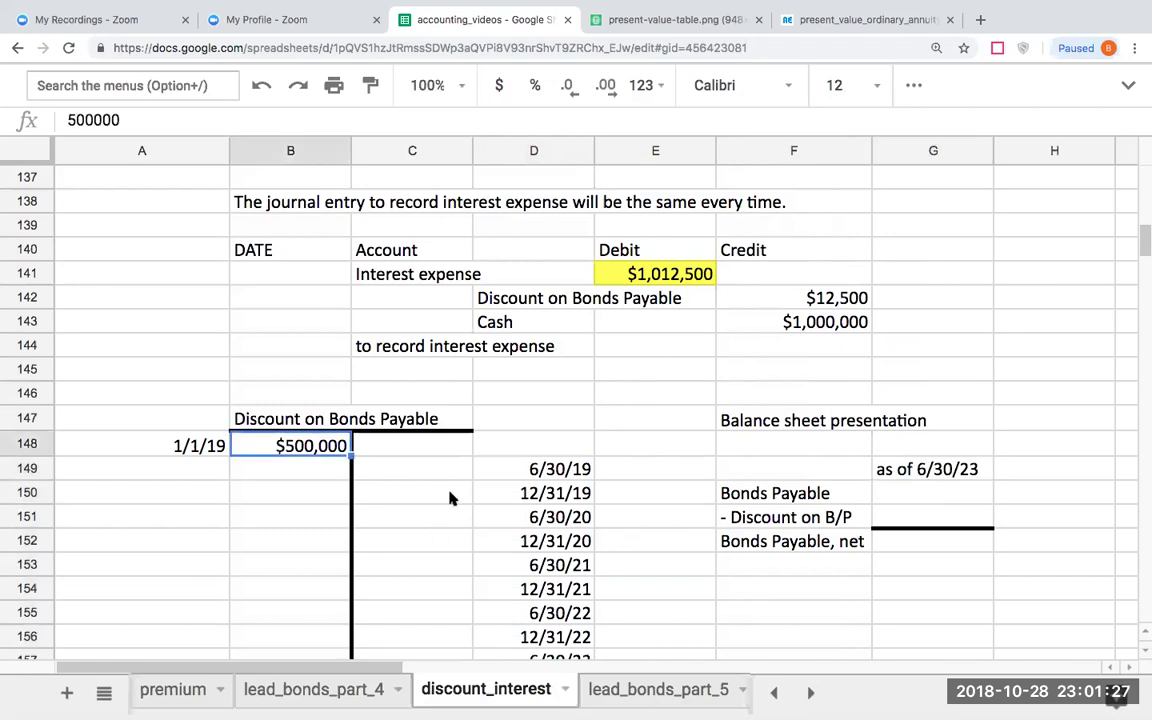
key(Right)
key(Down)
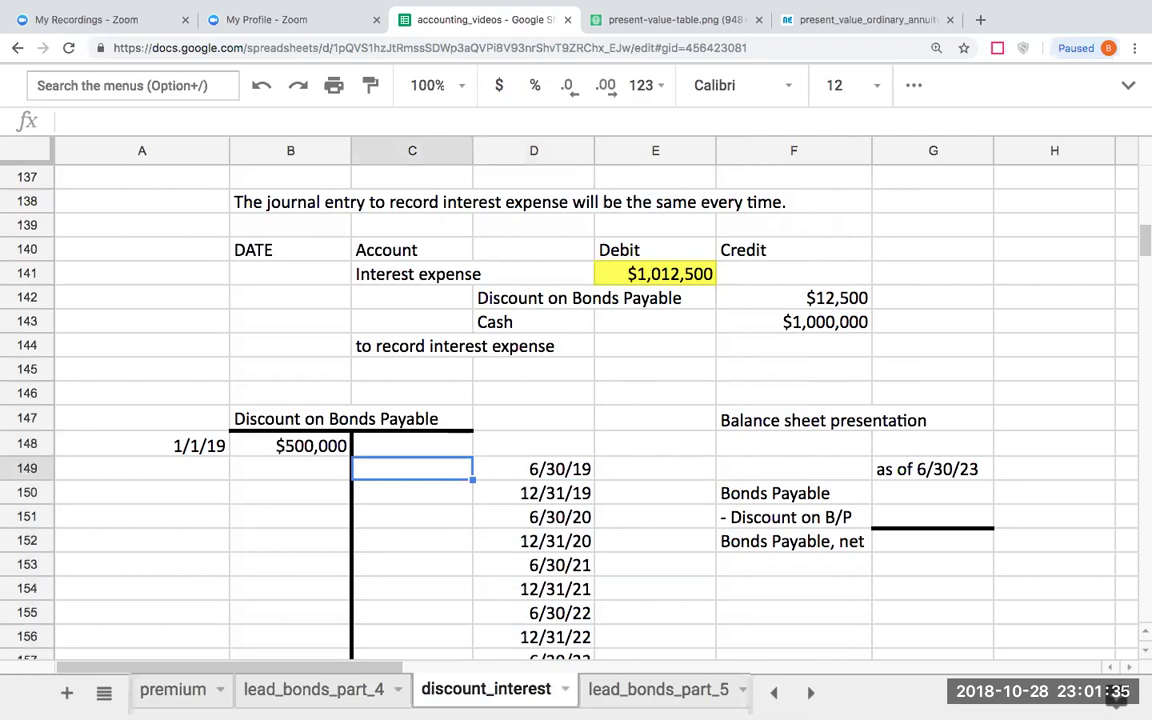
- Enter 12500 in C149 formatted as currency with no decimals
click(533, 468)
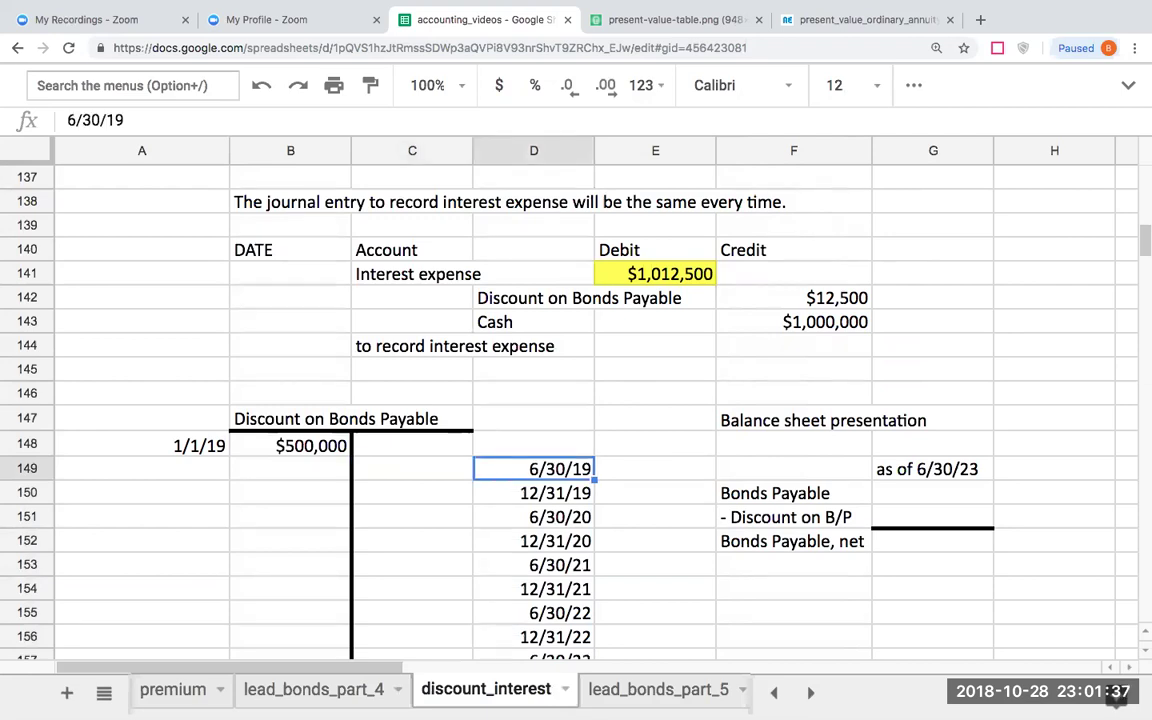
click(412, 468)
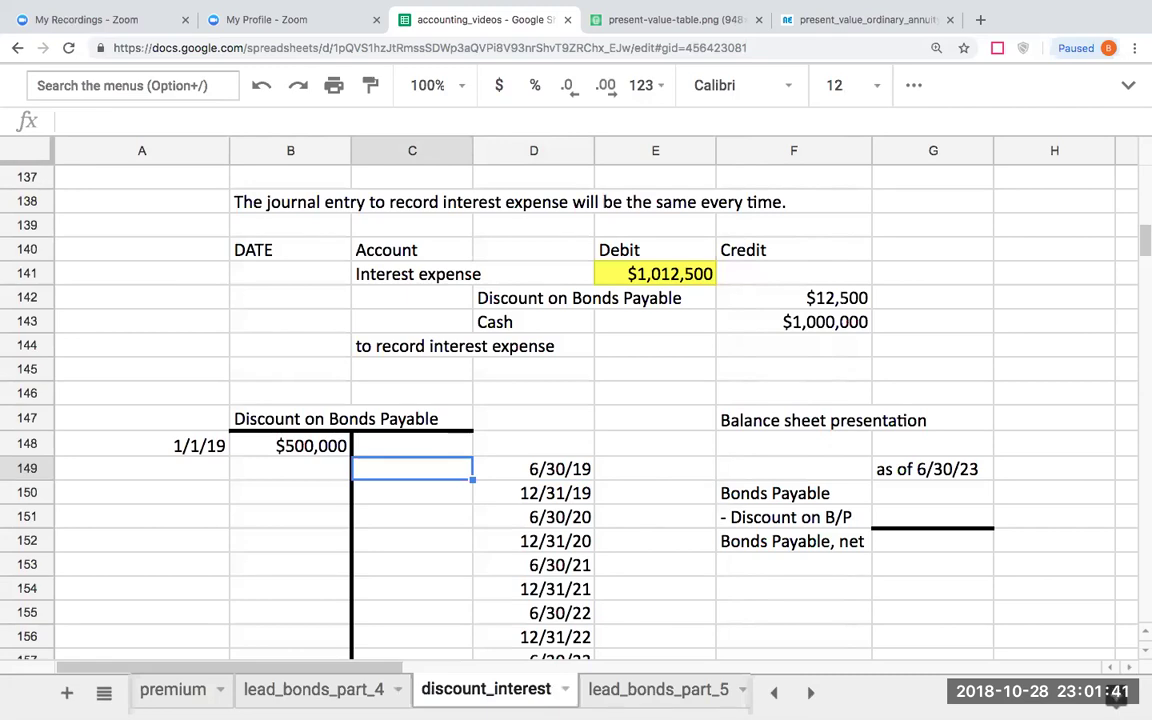
text(12500)
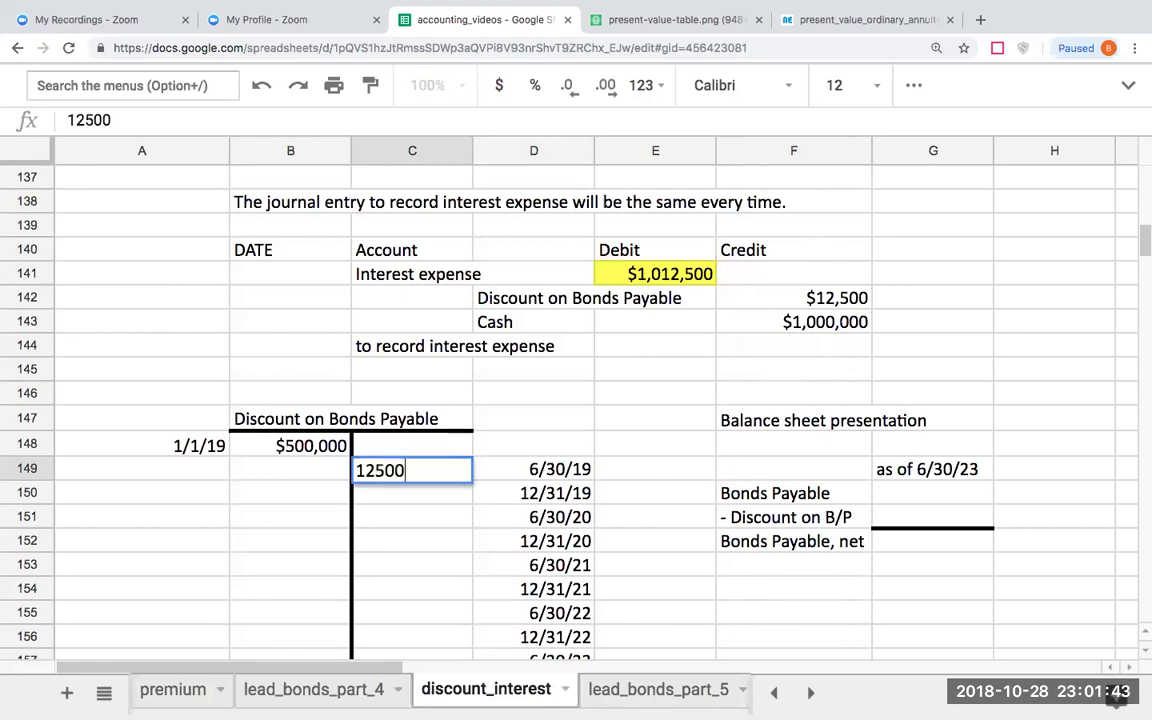
key(Return)
key(Up)
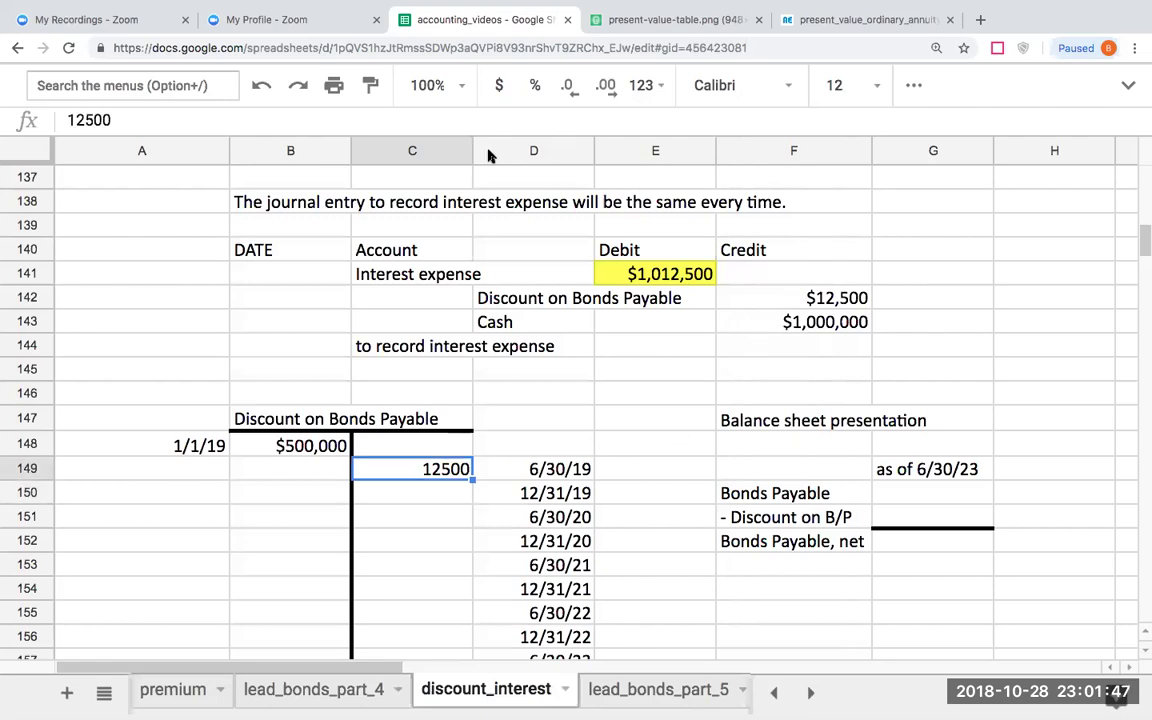
click(501, 85)
click(570, 87)
click(570, 87)
click(421, 493)
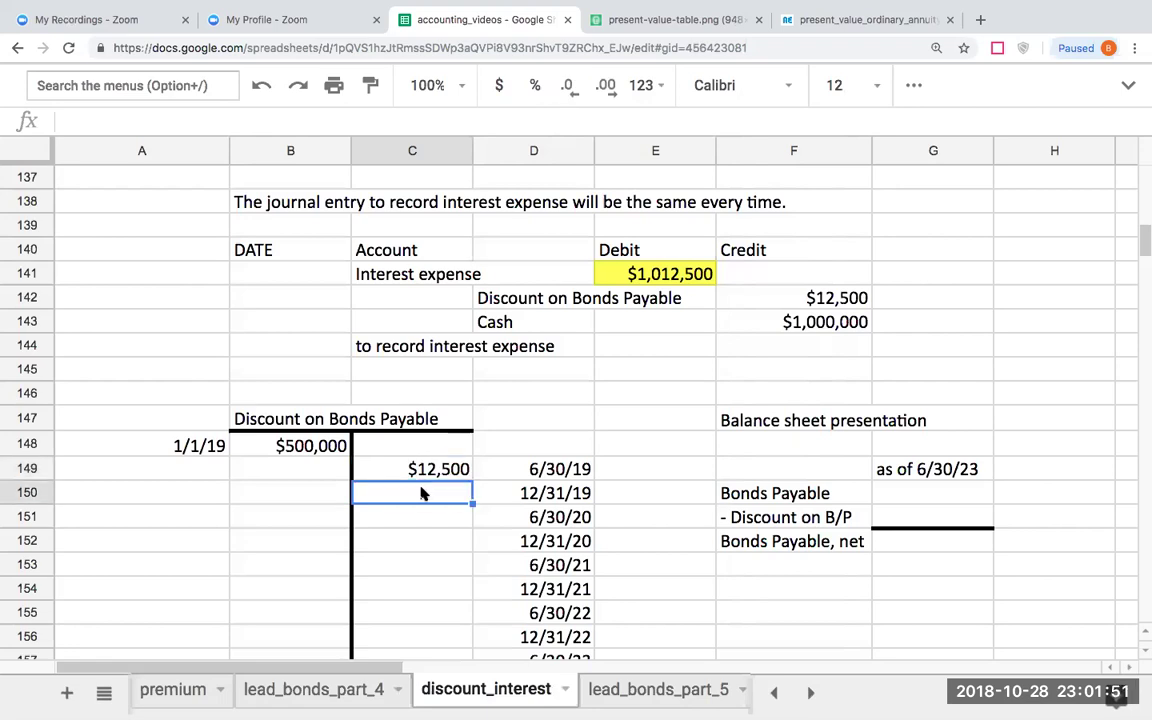
- Fill C150–C157 with formulas =C149, =C150, +C151 … +C156 repeating the $12,500 credit
text(=C149)
key(Return)
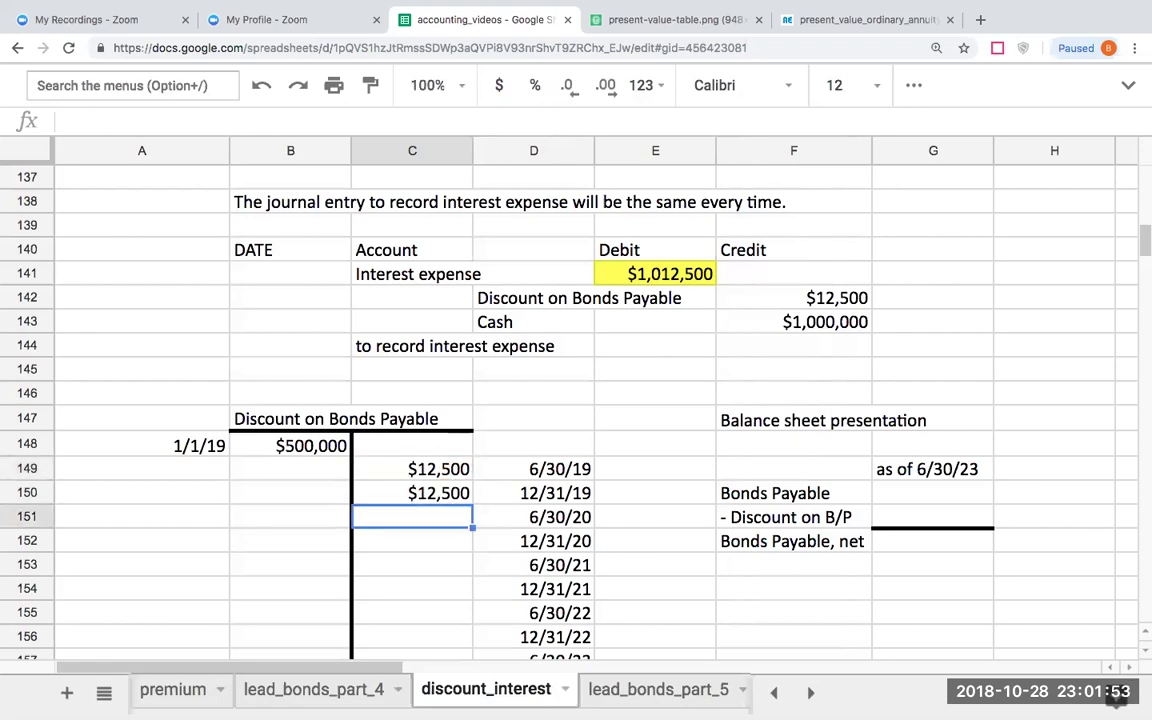
text(=C150)
key(Return)
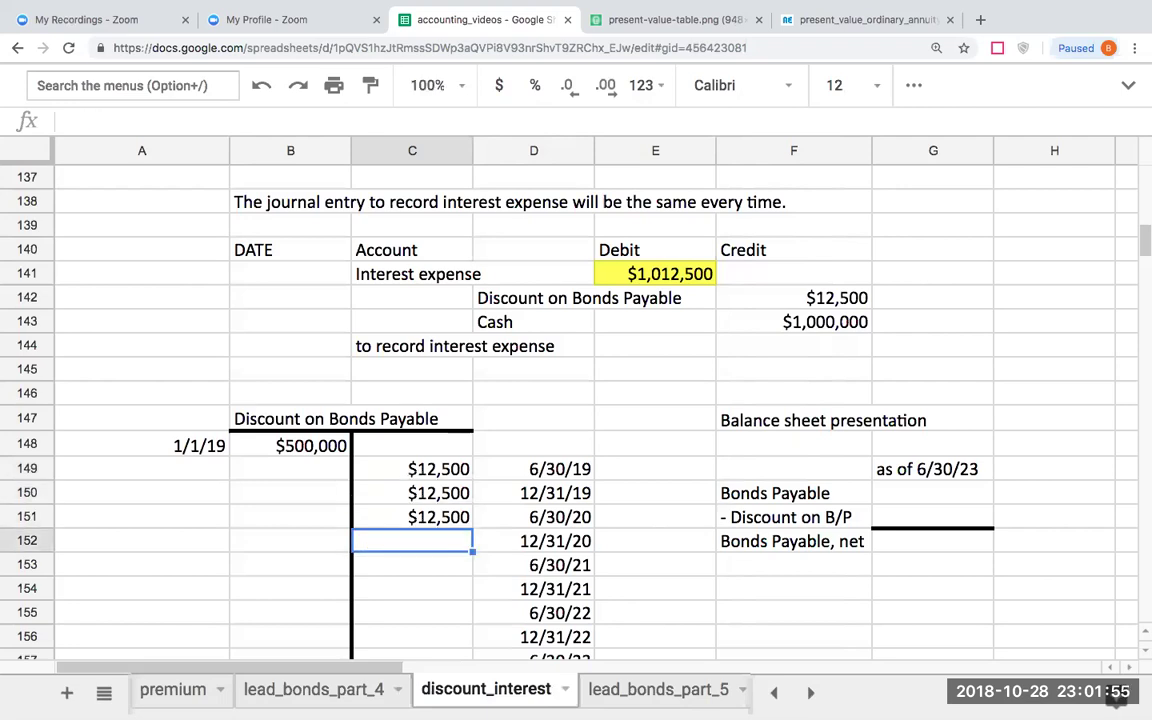
text(+C151)
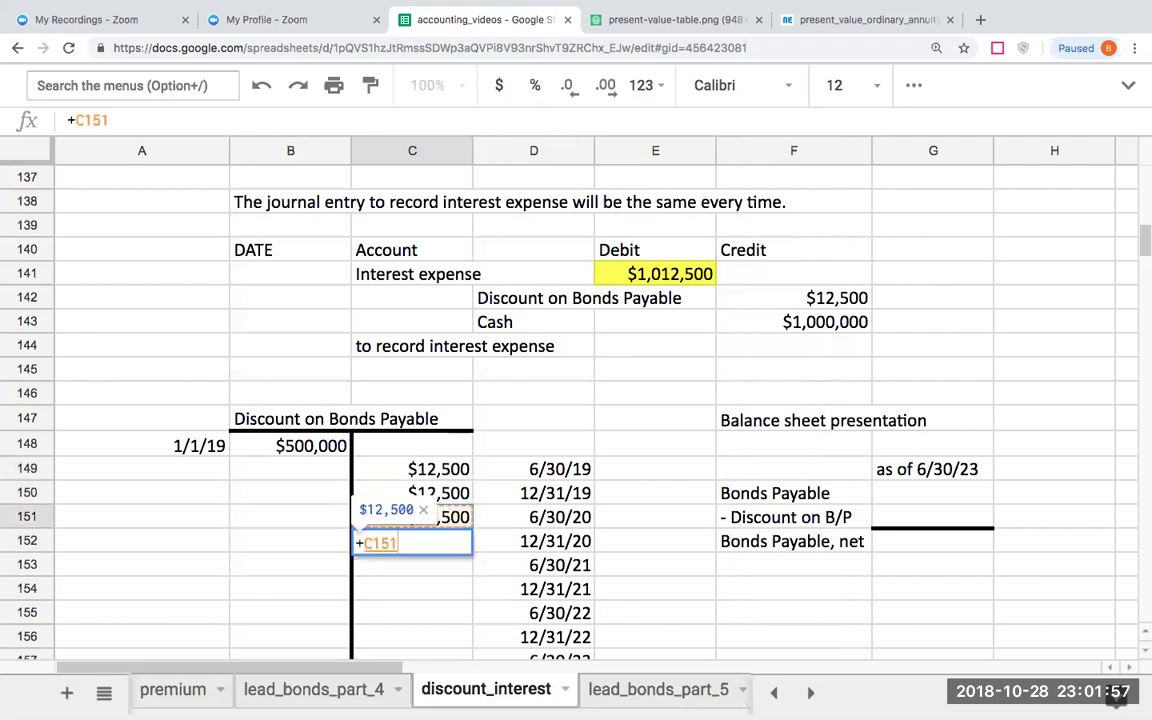
key(Return)
text(+C152)
key(Return)
text(+C153)
key(Return)
text(+C154)
key(Return)
text(+C155)
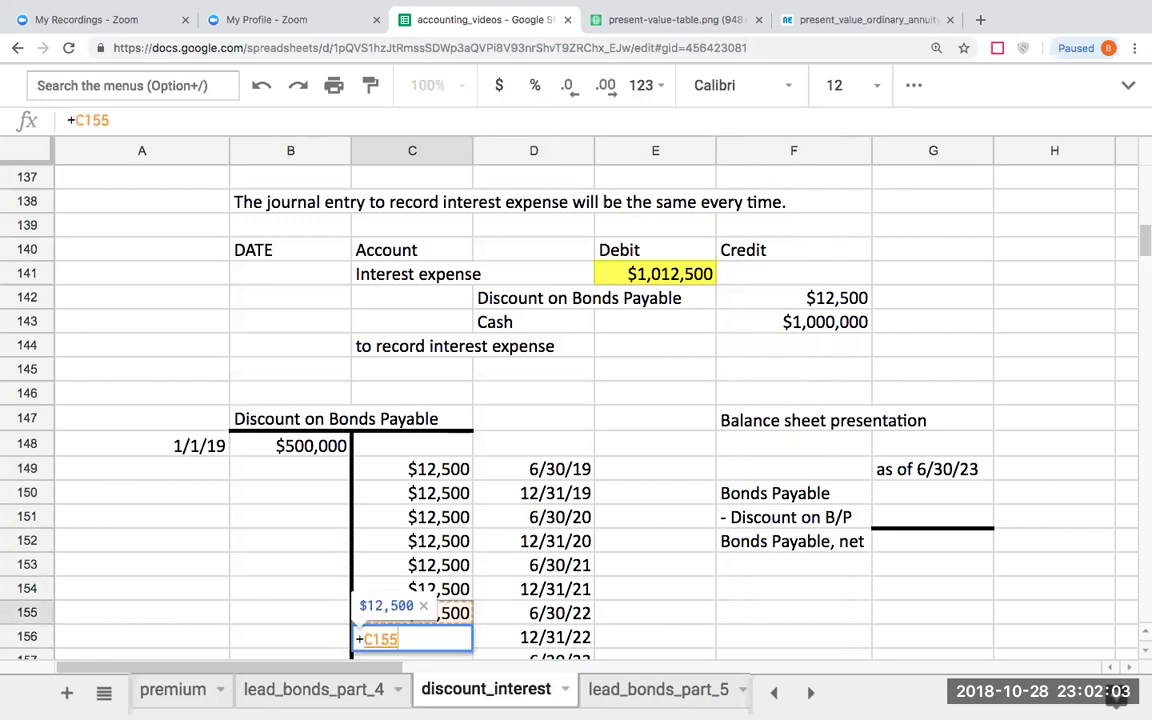
key(Return)
text(+C156)
key(Return)
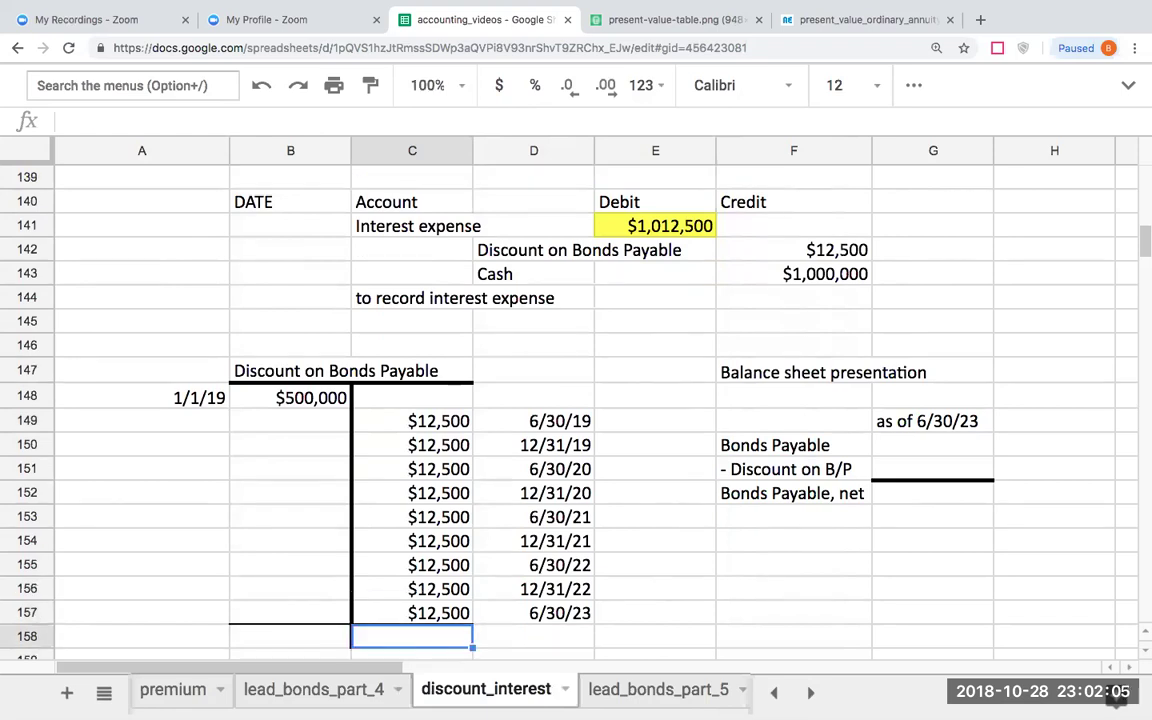
- Add a 2019 note beside the 6/30/19 credit, then delete it
key(Up)
key(Right)
key(Right)
key(Up)
key(Up)
key(Up)
key(Up)
key(Up)
key(Up)
key(Up)
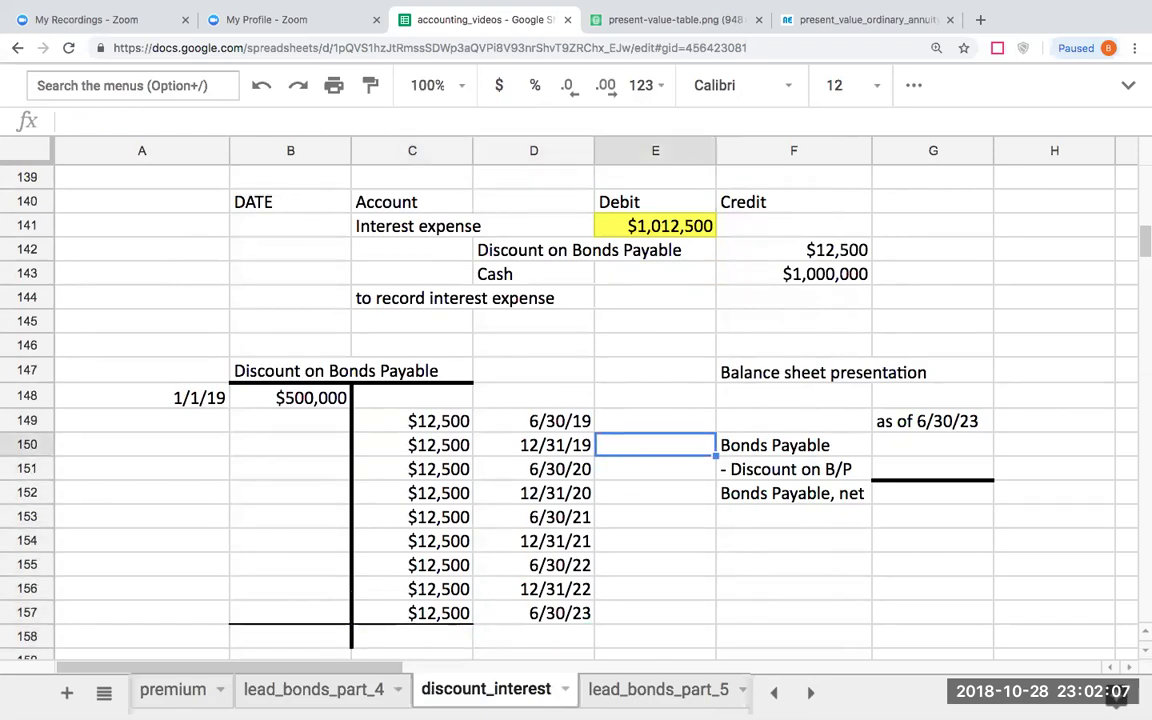
key(Up)
text(2019)
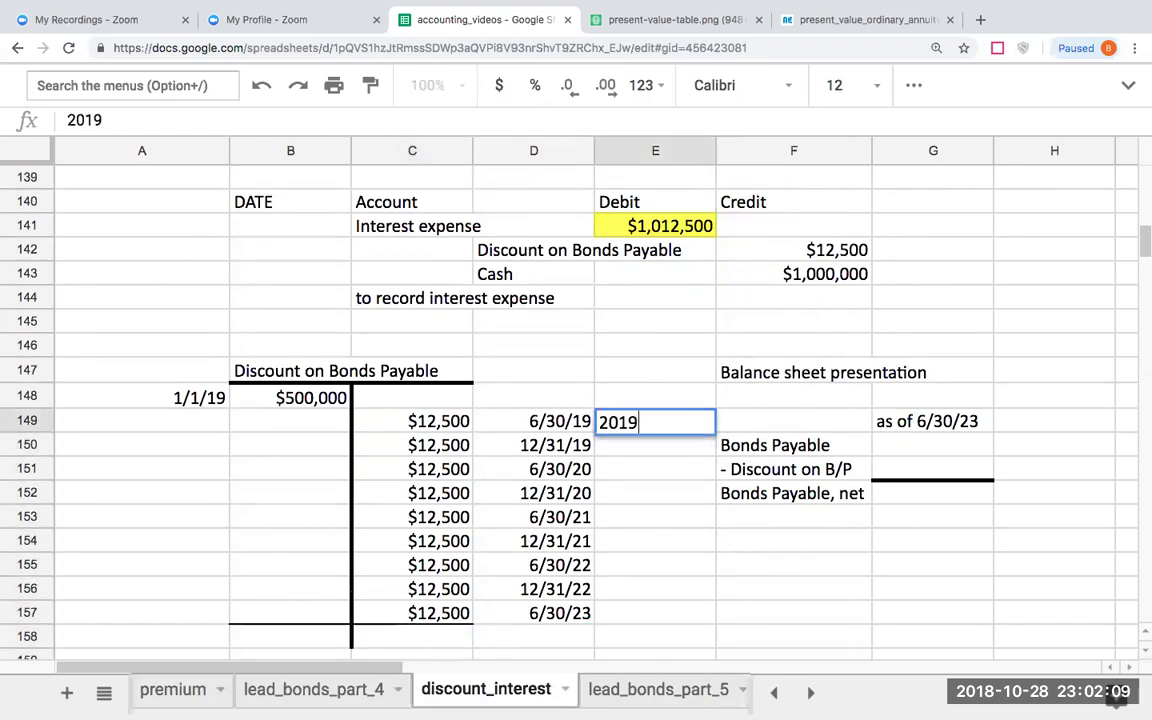
key(Return)
key(Up)
key(Left)
key(Left)
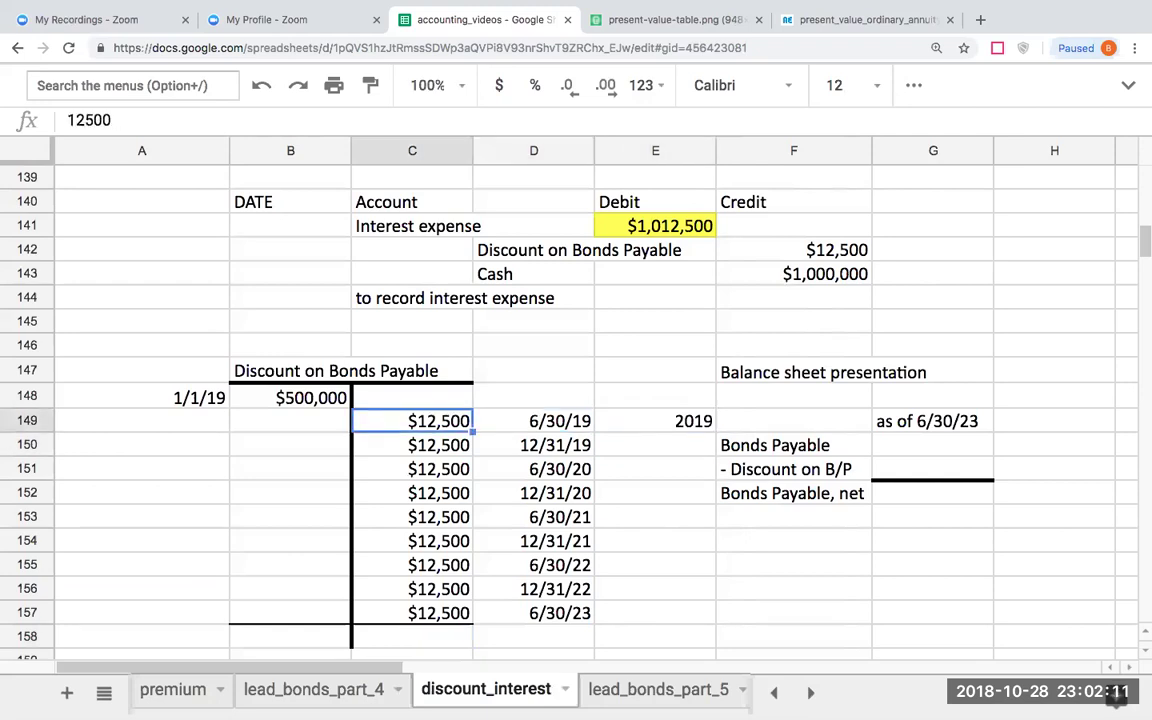
key(Right)
key(Right)
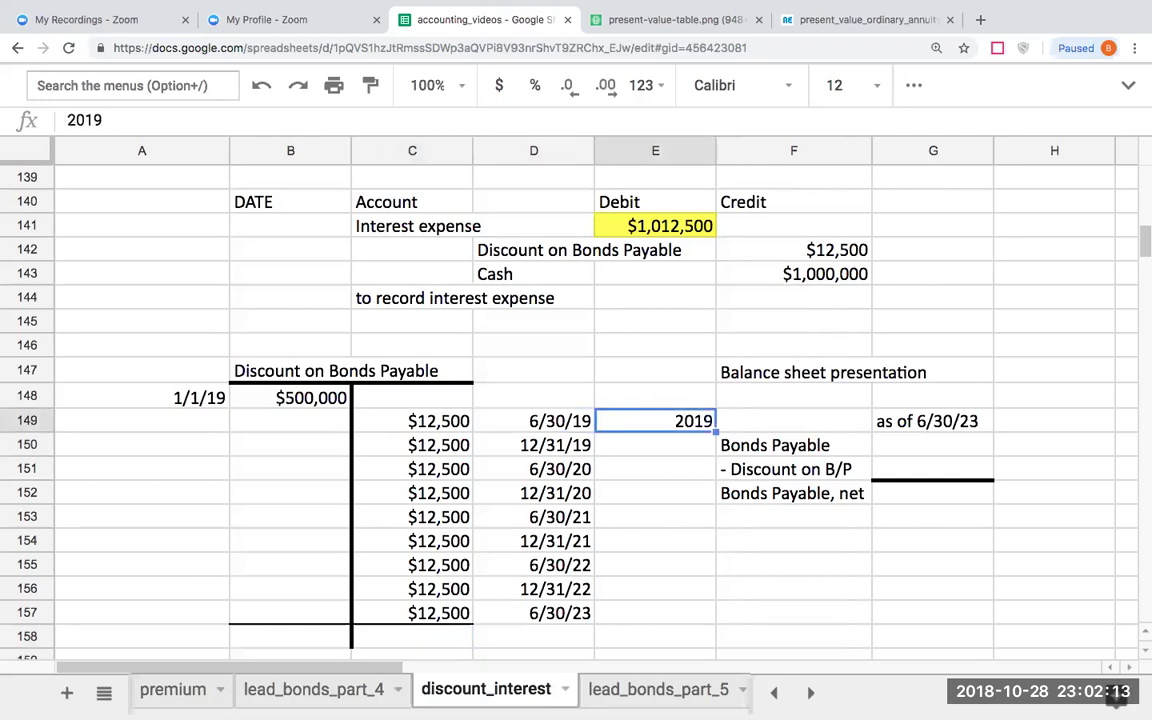
key(Delete)
- Check the 12/31/19 credit formula and step down past the last credit row
key(Down)
key(Left)
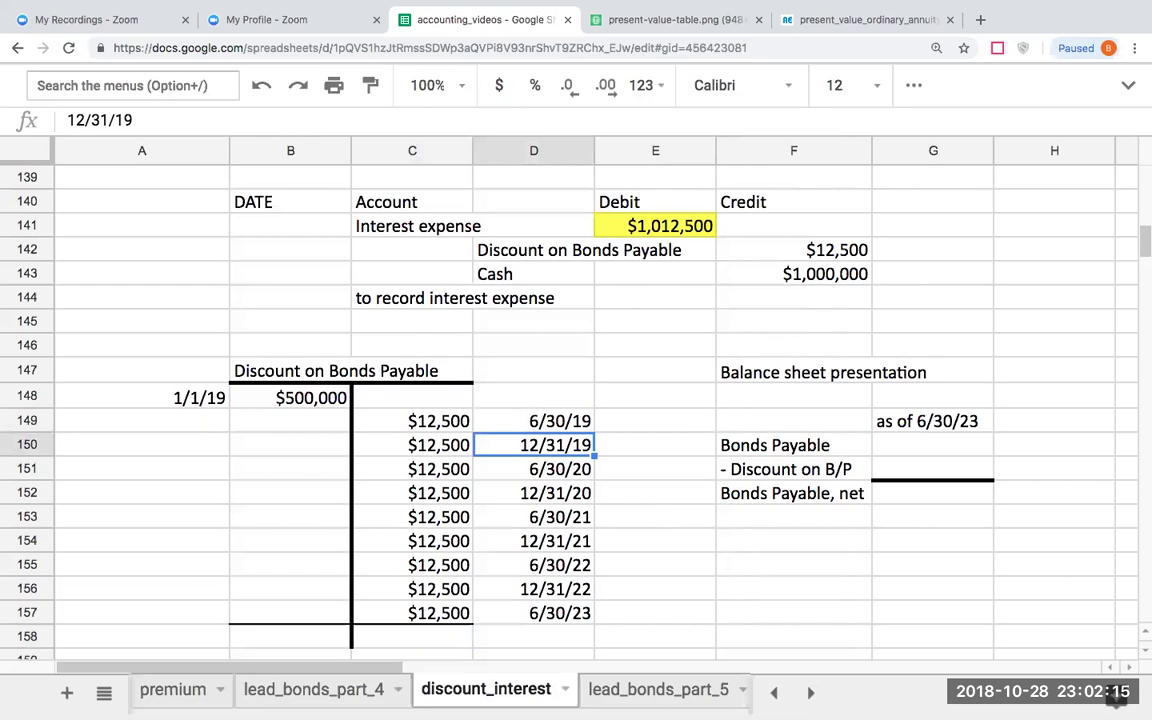
key(Left)
key(Down)
key(Down)
key(Down)
key(Down)
key(Down)
key(Down)
key(Down)
key(Down)
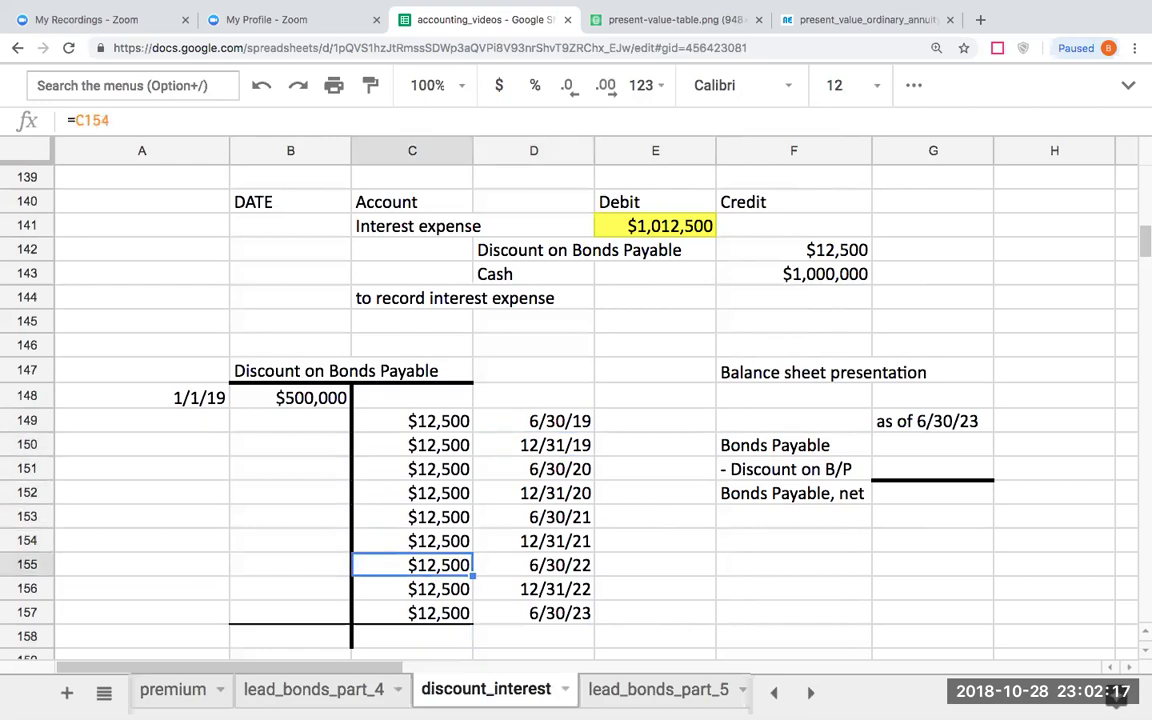
key(Down)
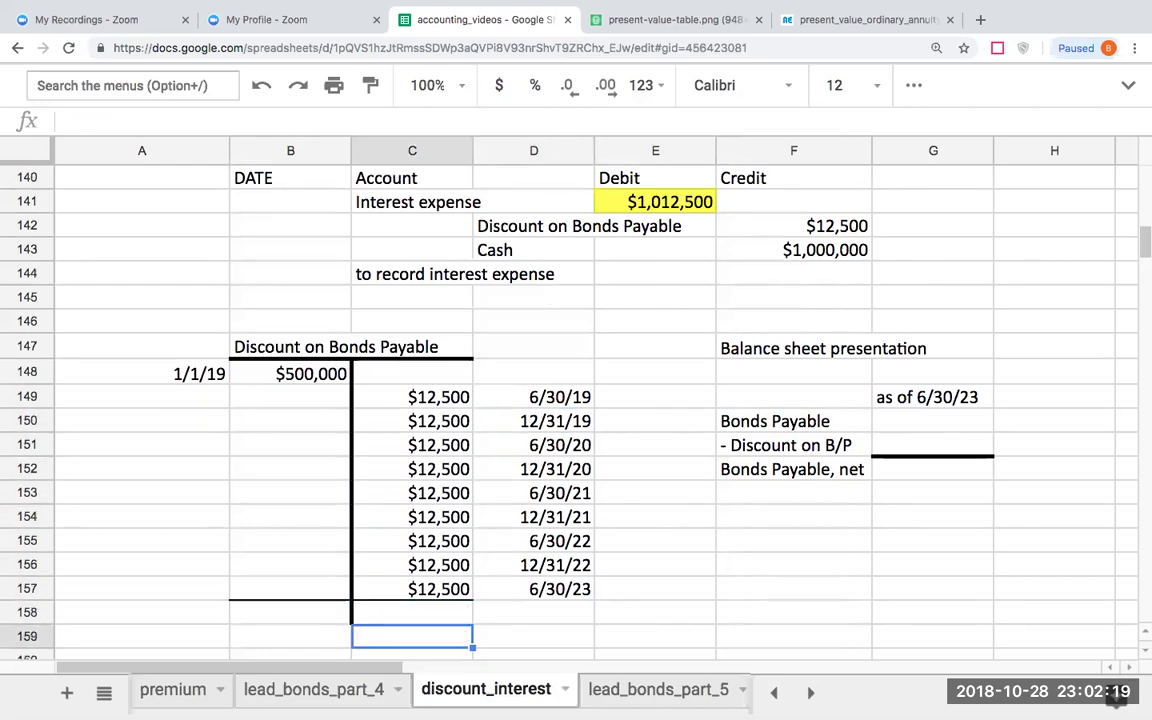
- Copy the total row's ruling onto the row beneath it
drag(309, 614, 362, 617)
key(ctrl+c)
click(324, 627)
key(ctrl+v)
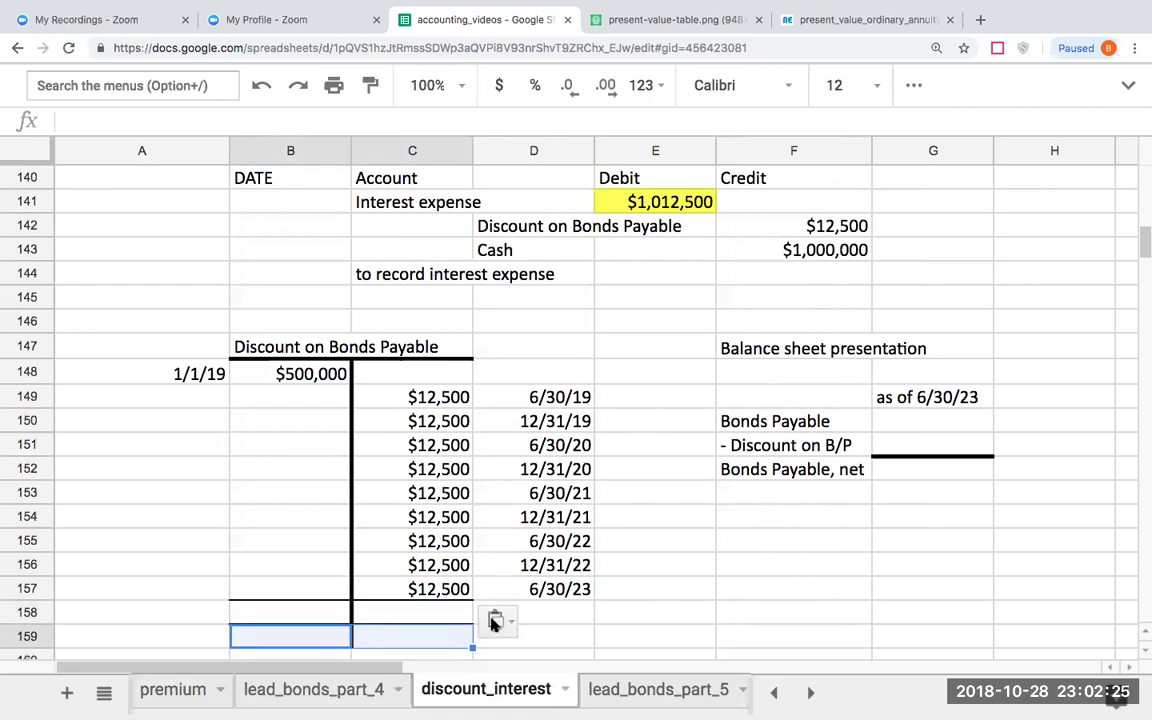
click(600, 614)
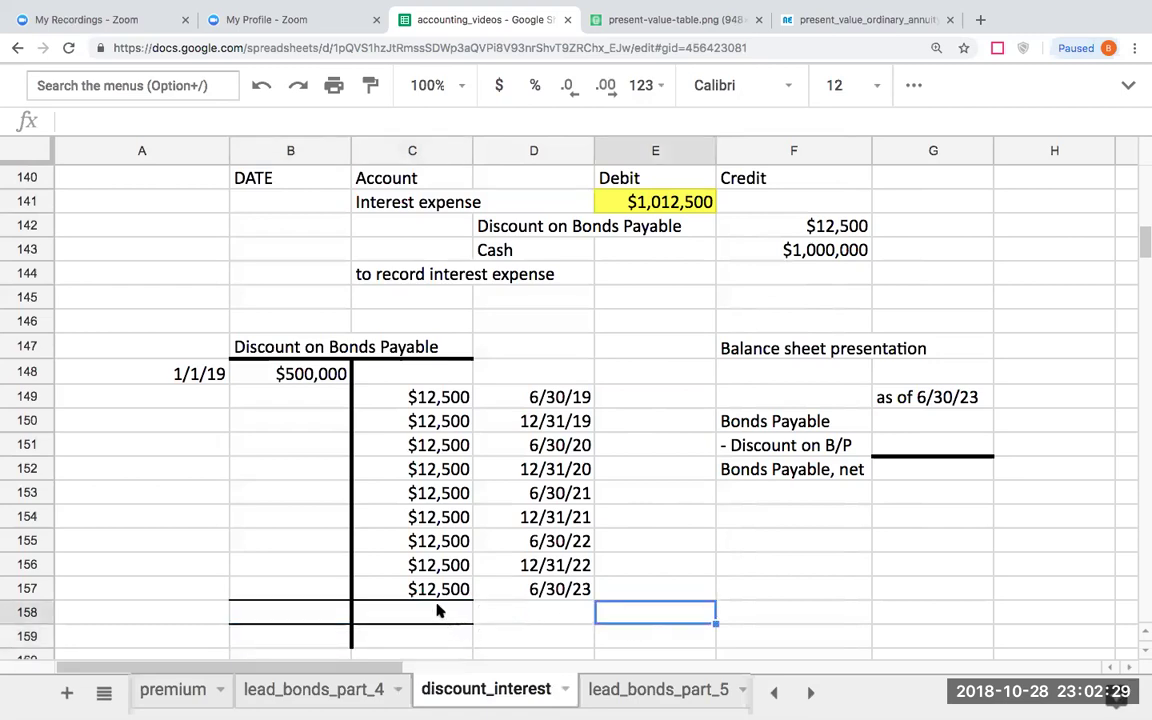
- Total the T-account: $500,000 debit and =SUM of nine credits giving $112,500
click(440, 612)
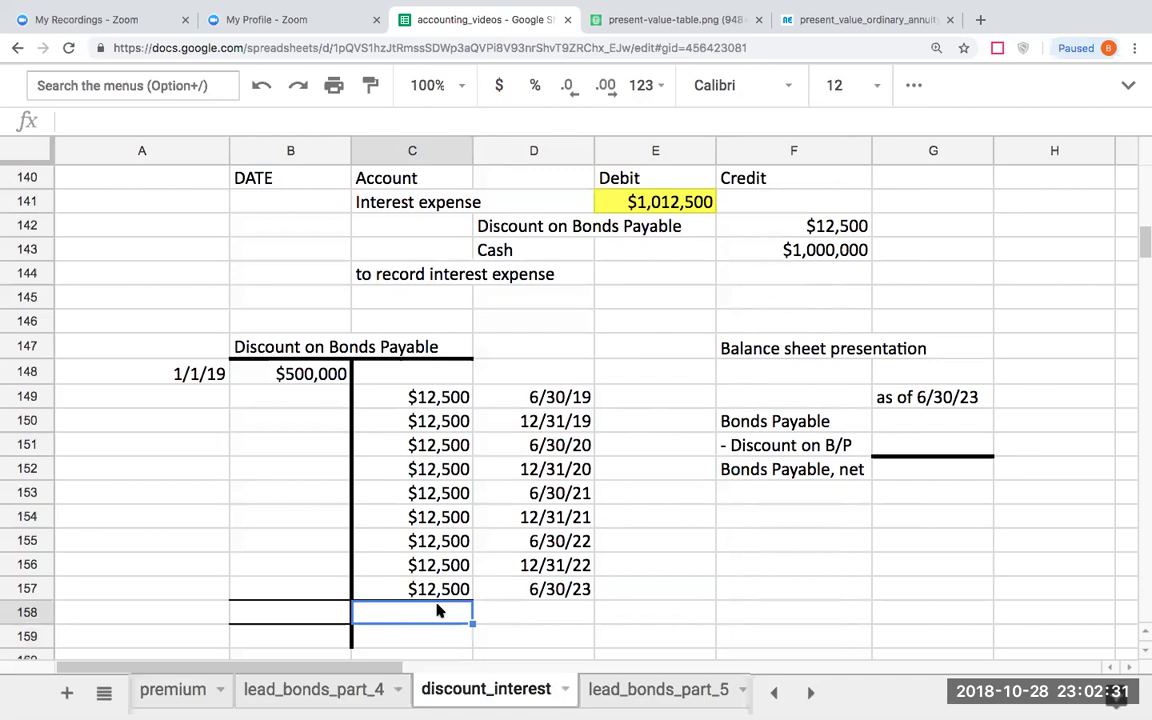
key(Left)
text(+)
key(Up)
key(Up)
key(Up)
key(Up)
key(Up)
key(Up)
key(Up)
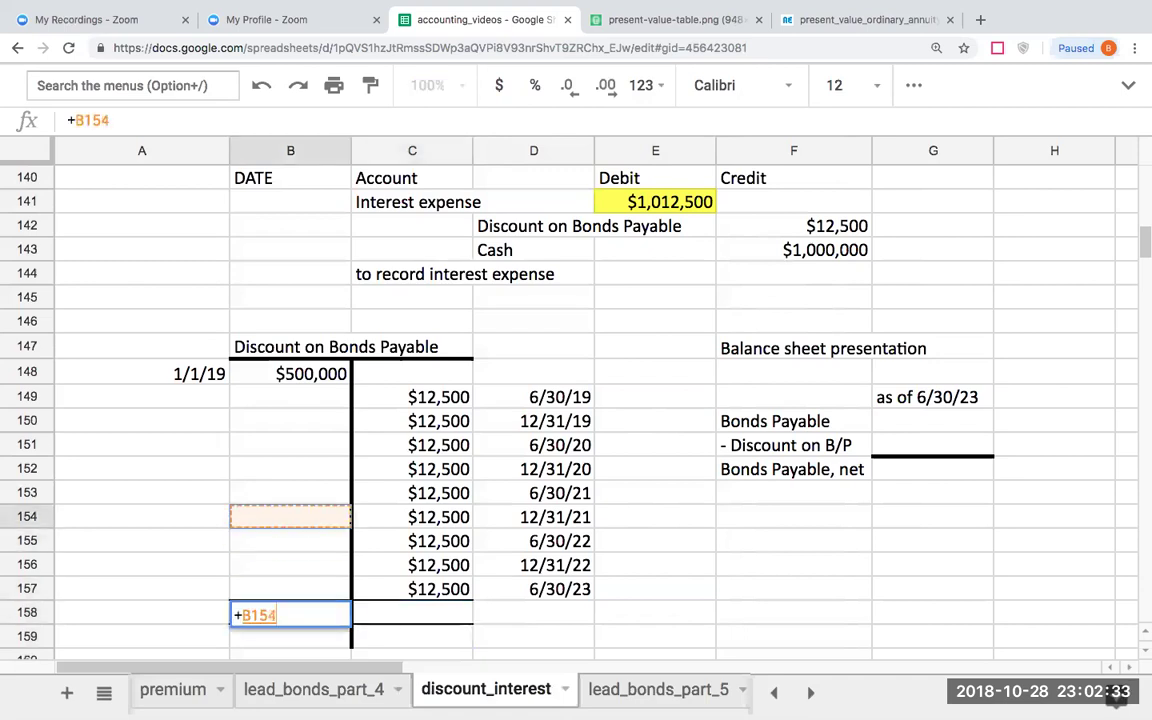
key(Up)
key(Up)
key(Up)
key(Tab)
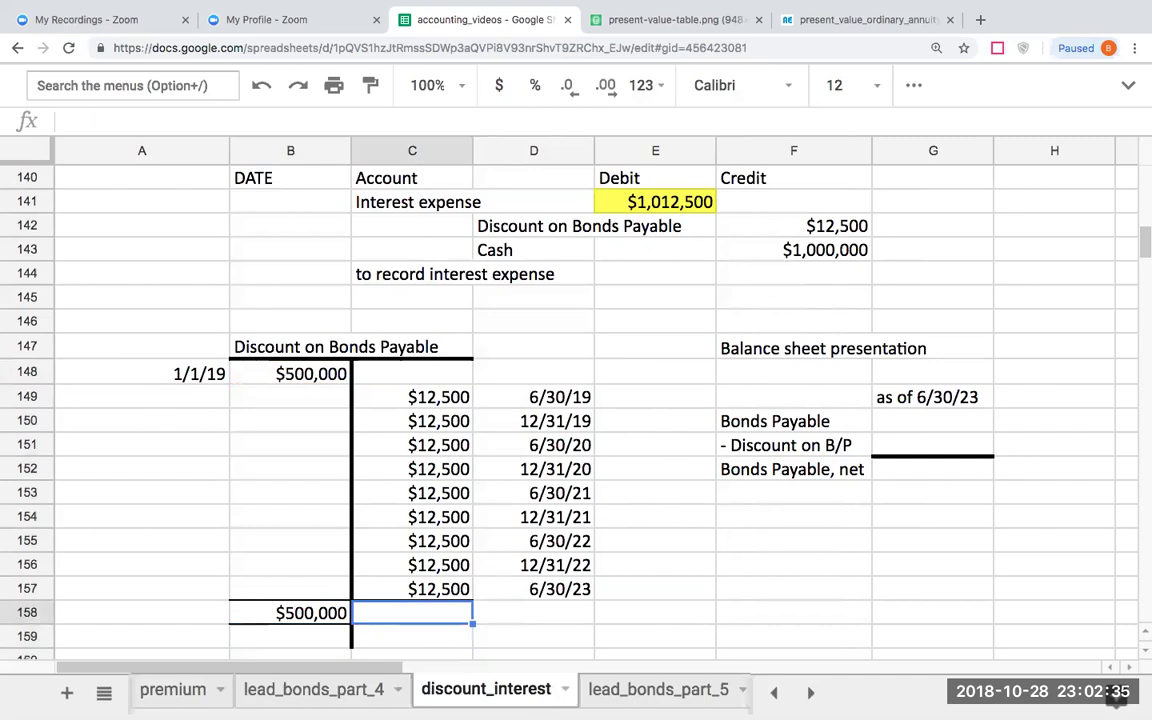
text(=sum()
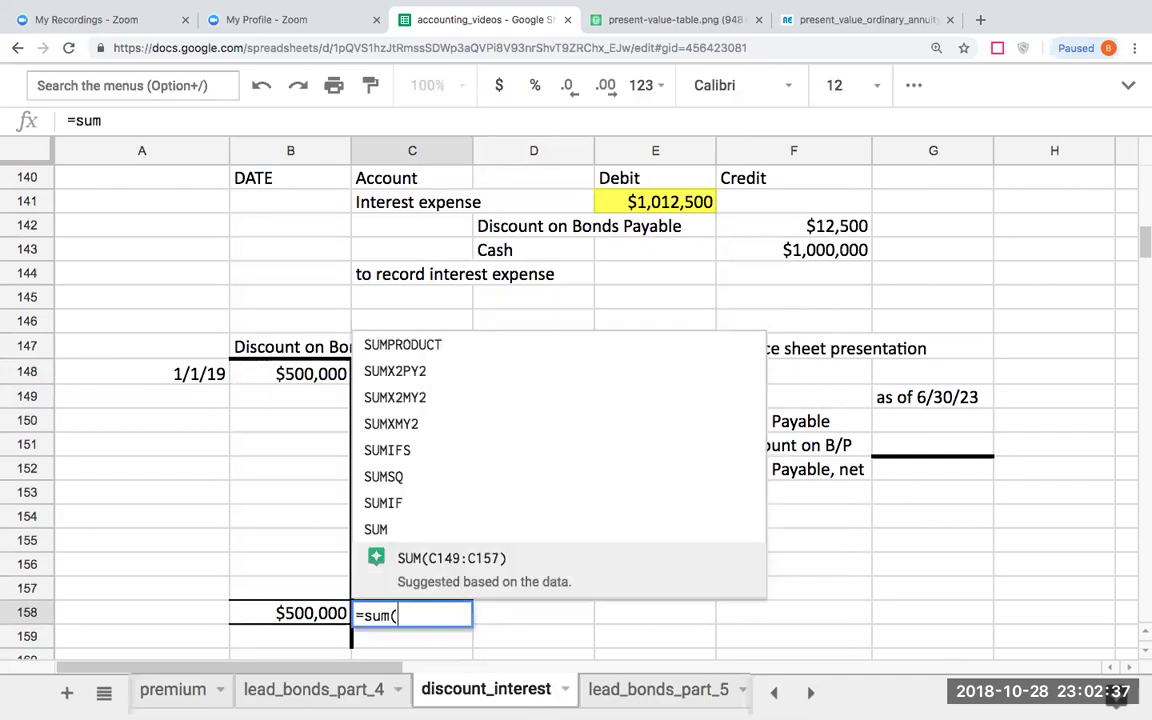
drag(432, 400, 415, 591)
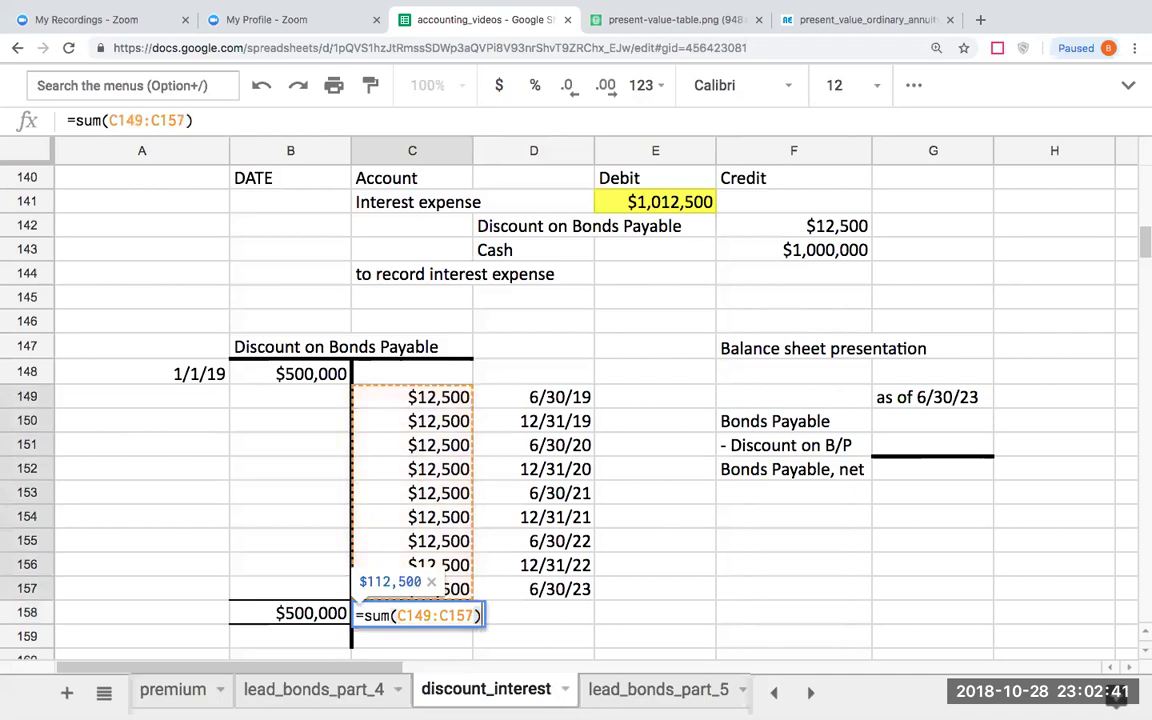
key(Return)
- Compute the $387,500 discount balance with +B158-C158, then move to G150
text(+B158-C158)
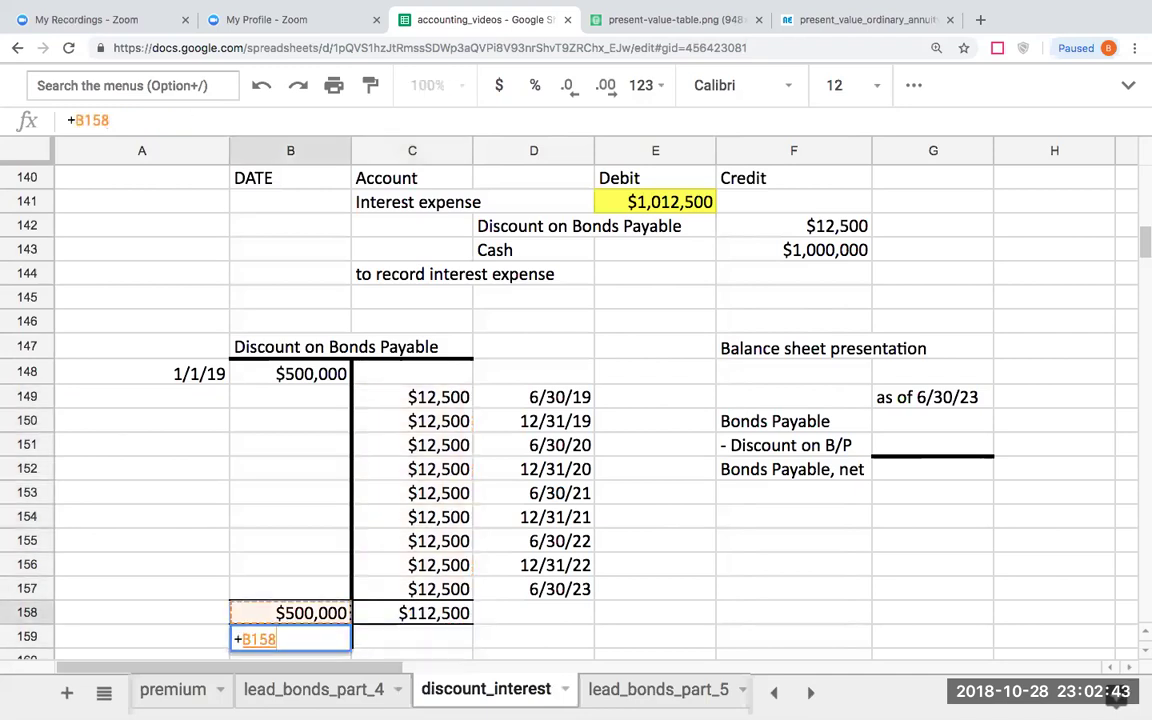
key(Return)
click(412, 612)
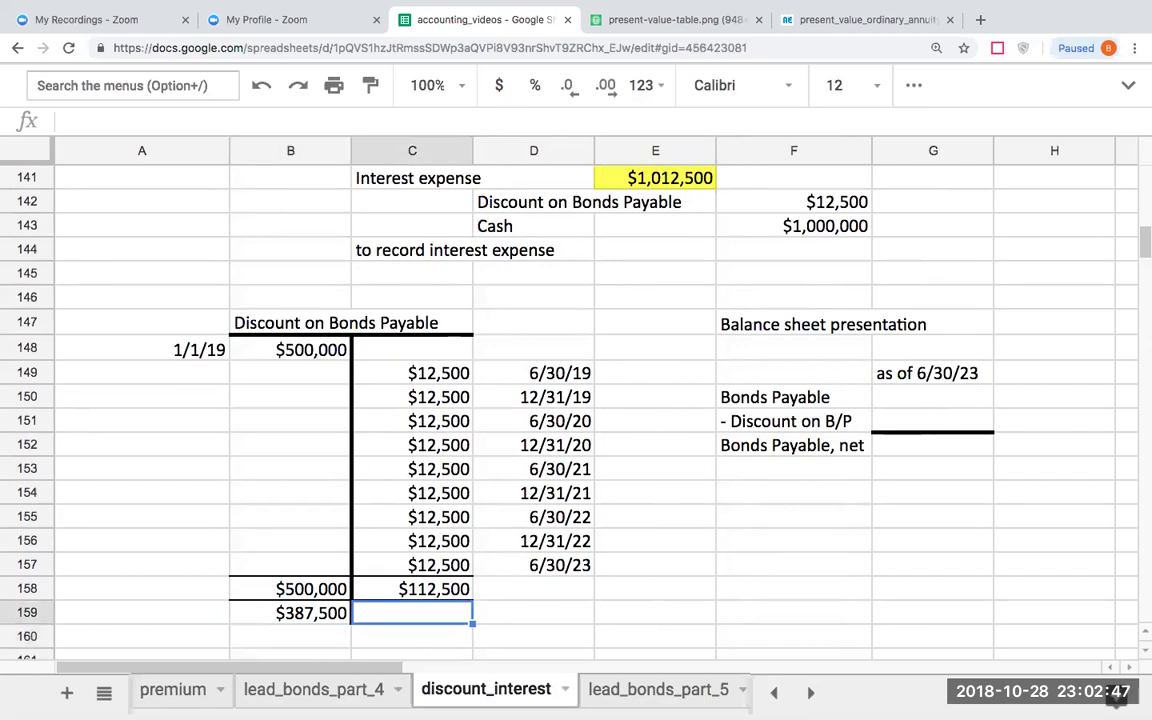
key(Right)
key(Right)
key(Right)
key(Right)
key(Right)
key(Up)
key(Up)
key(Up)
key(Up)
key(Left)
key(Up)
key(Up)
key(Up)
key(Up)
key(Up)
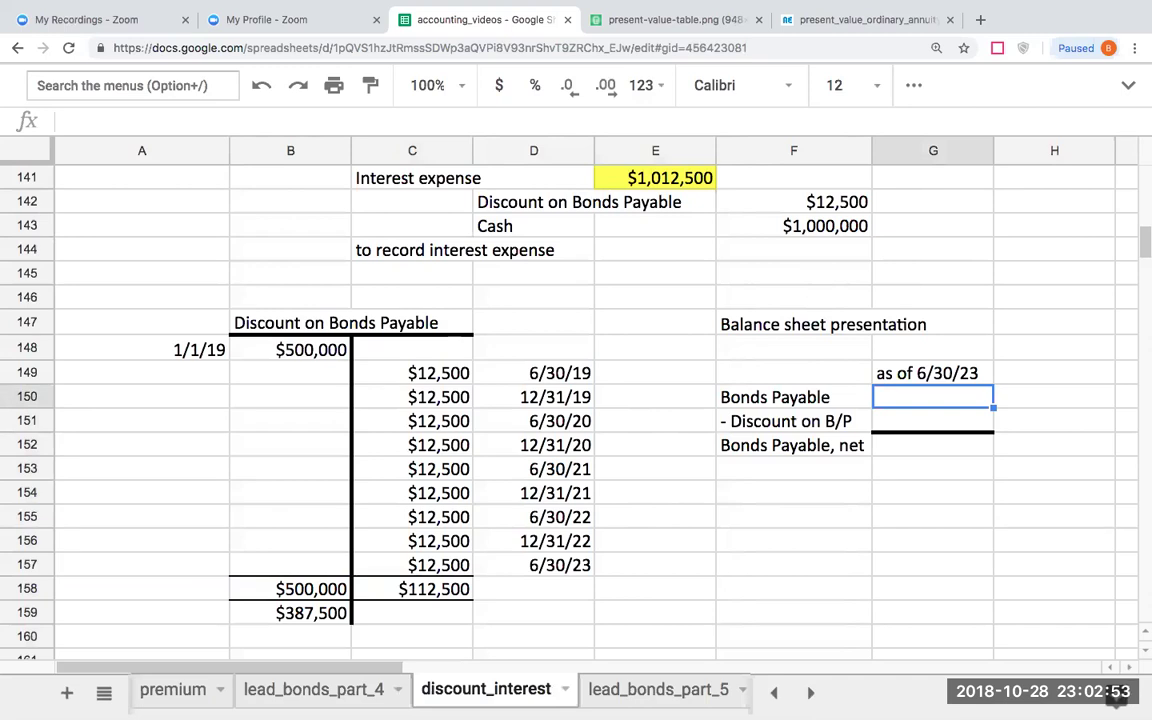
- Enter Bonds Payable of $20,000,000 in G150, formatted as currency with no decimals
key(Page_Up)
key(Page_Down)
text(20000000)
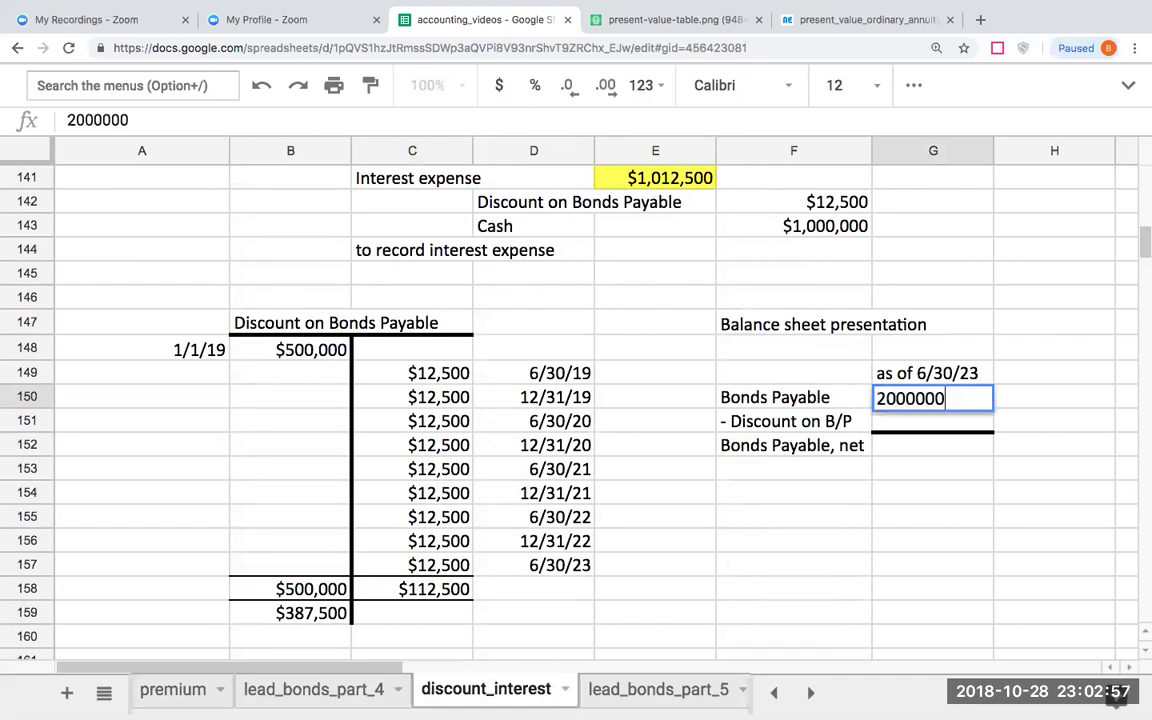
key(Return)
key(Up)
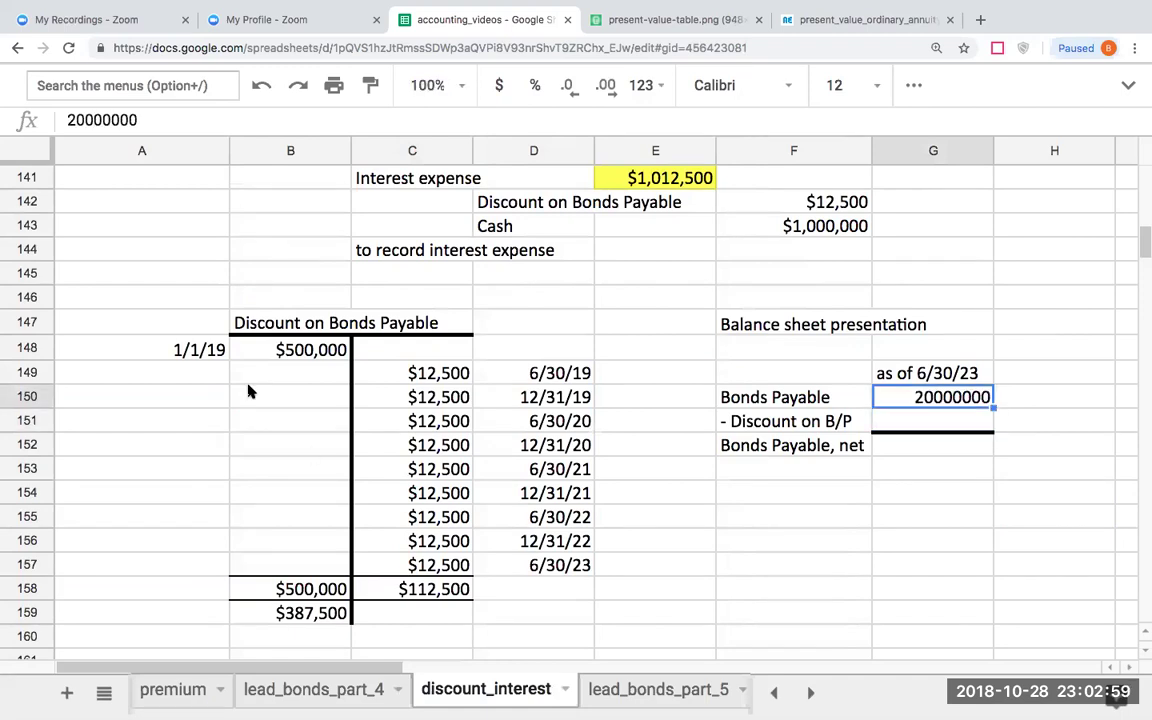
click(499, 85)
click(569, 86)
click(569, 86)
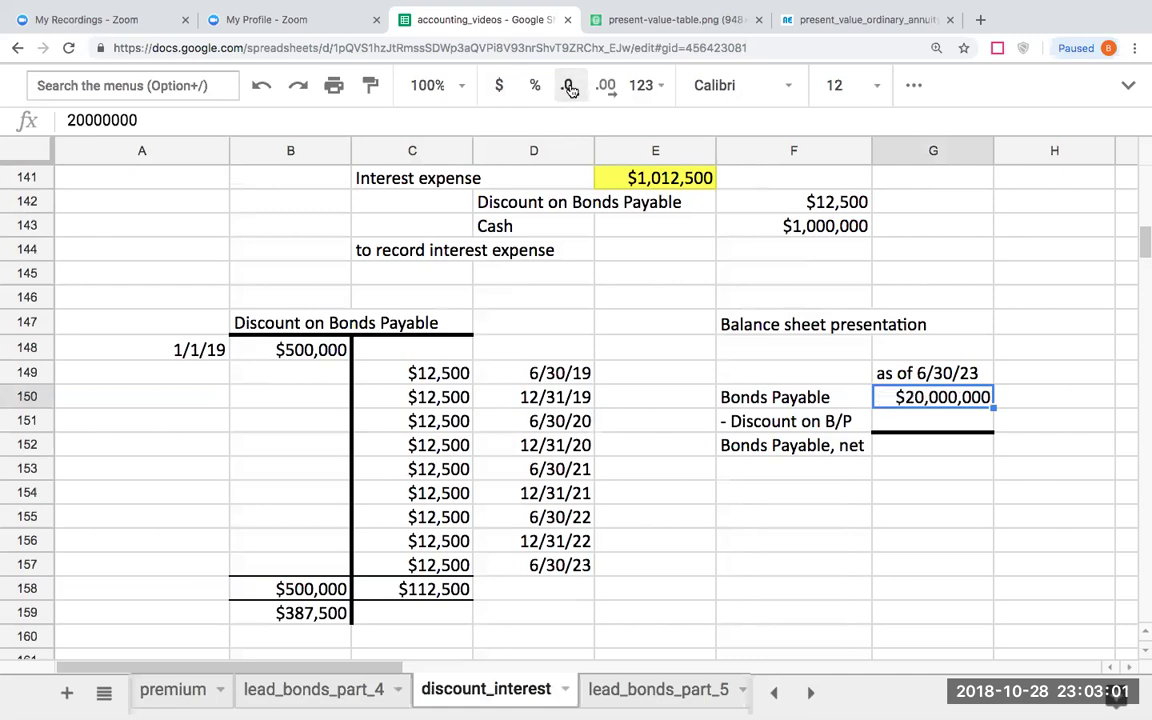
- Add the -$387,500 discount (=-B159) and $19,612,500 net, then start the 'as of 1/1/19' heading
click(941, 420)
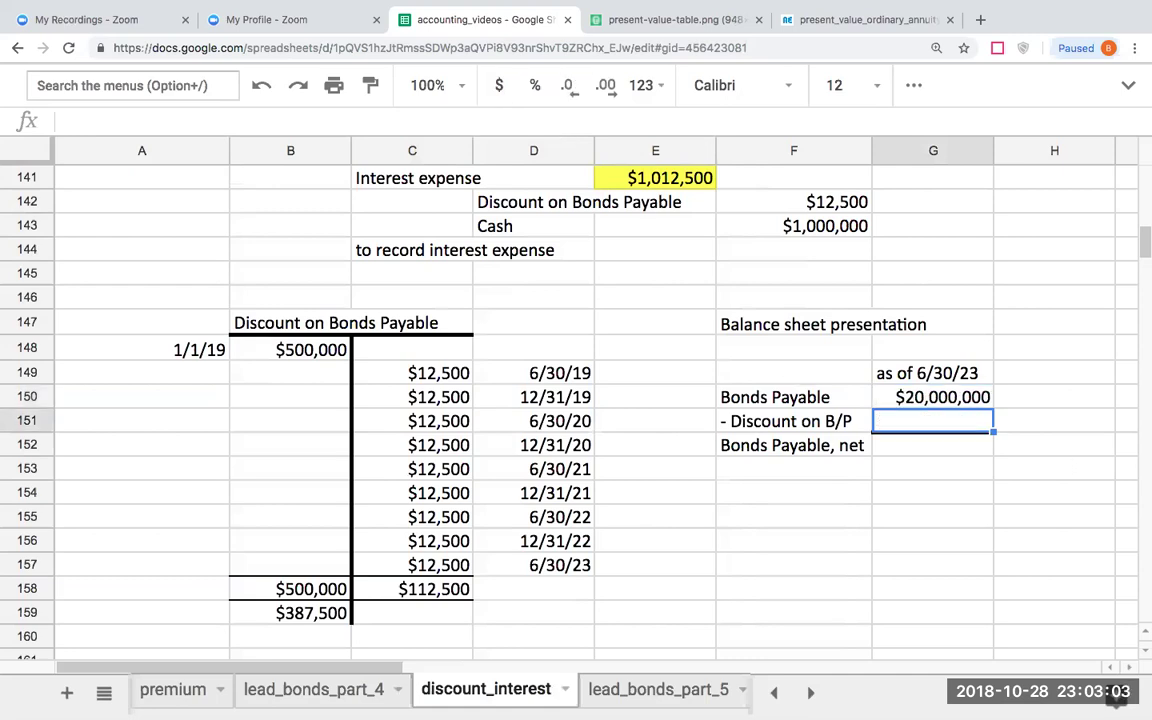
text(=-)
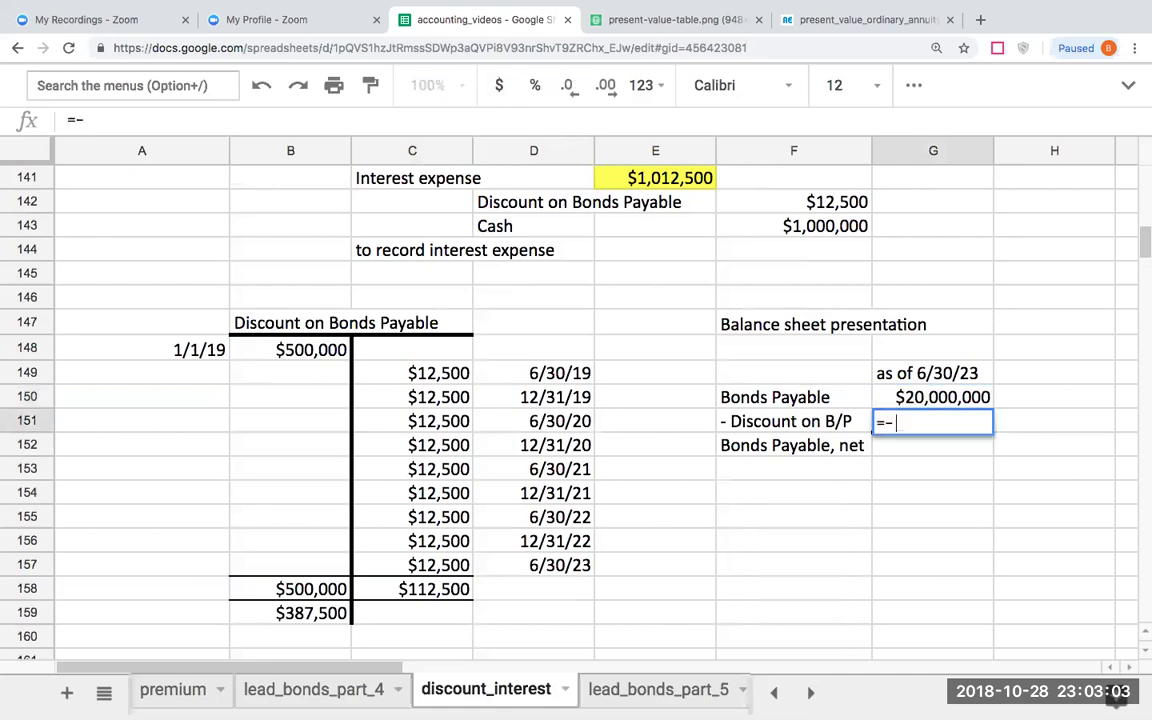
click(343, 614)
key(Return)
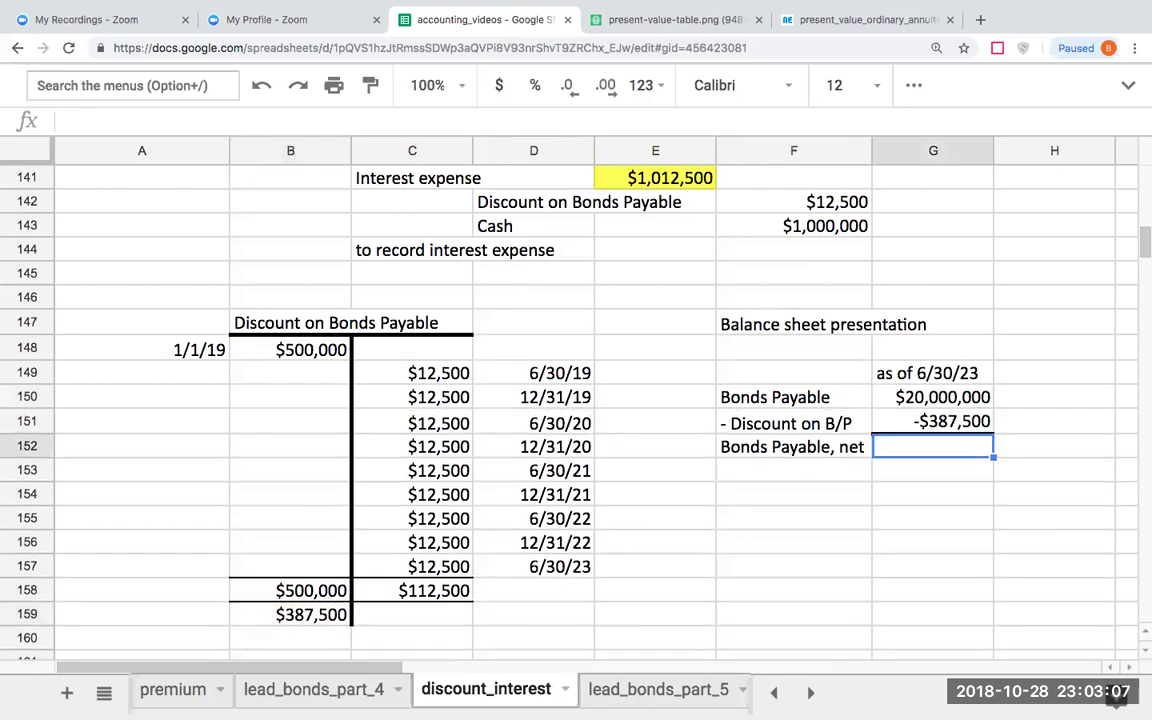
text(=)
click(933, 397)
text(+)
click(933, 421)
key(Return)
click(933, 448)
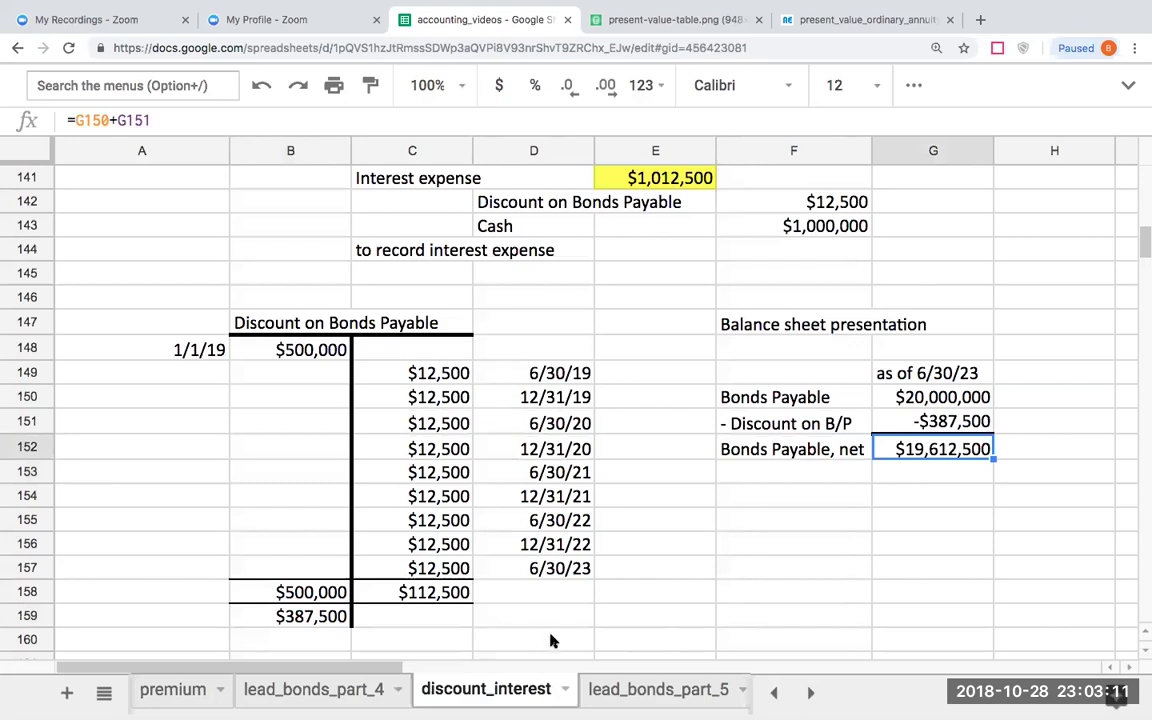
click(1045, 376)
text(as)
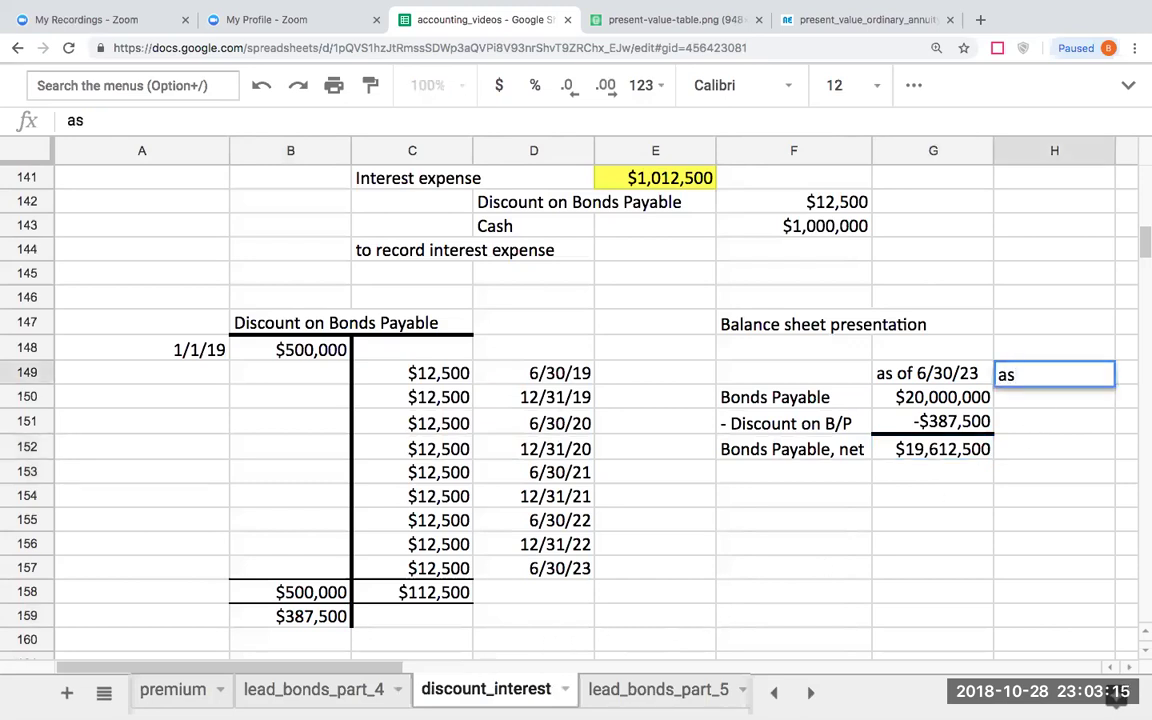
text( of 1/1/19)
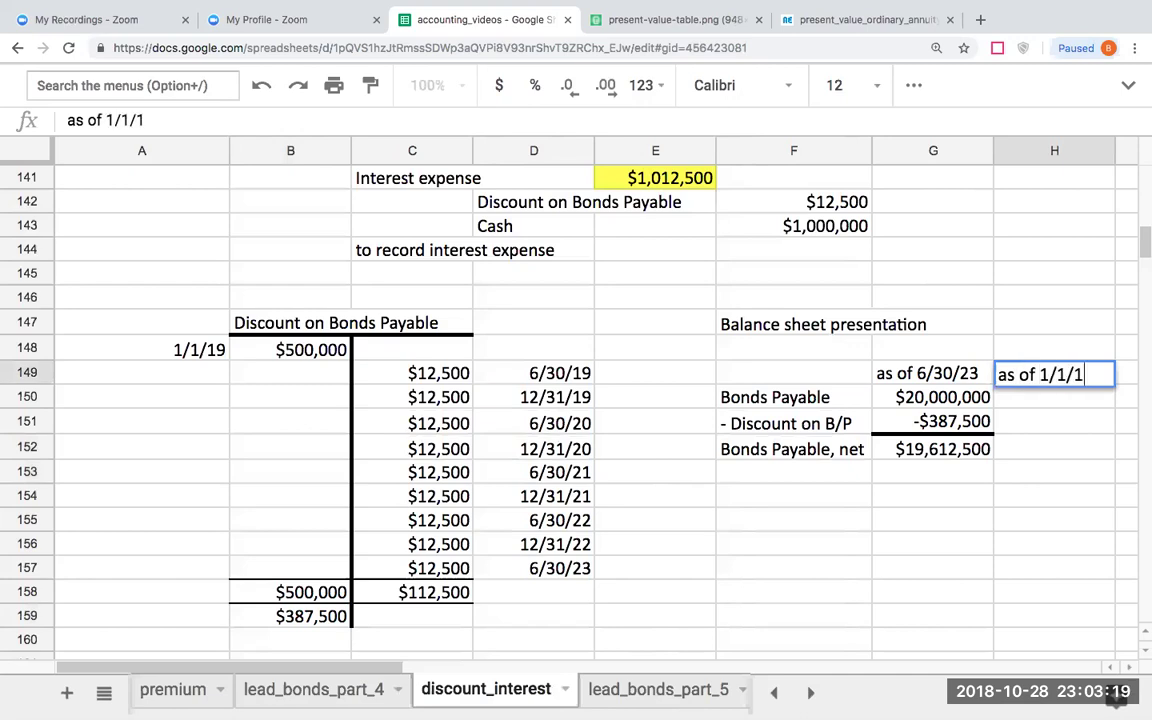
- Finish the 'as of 1/1/19' heading, then enter =G150 in H150 and =-B148 (-$500,000) in H151
key(Return)
text(=G150)
key(Return)
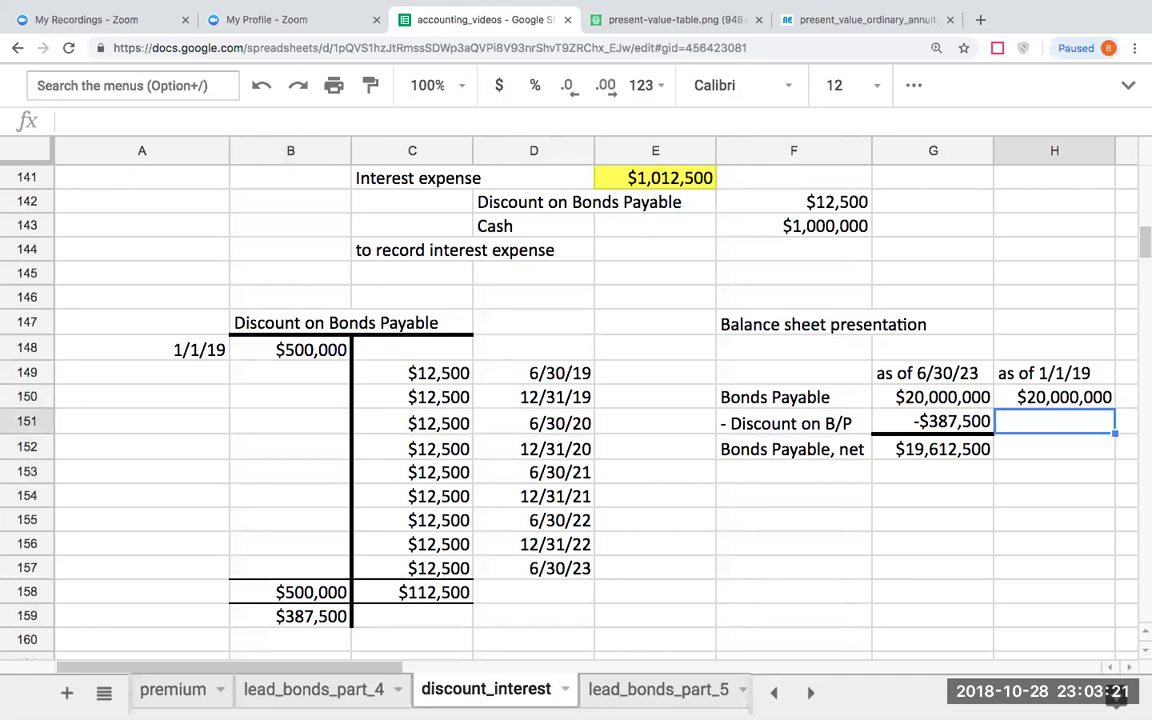
text(=-)
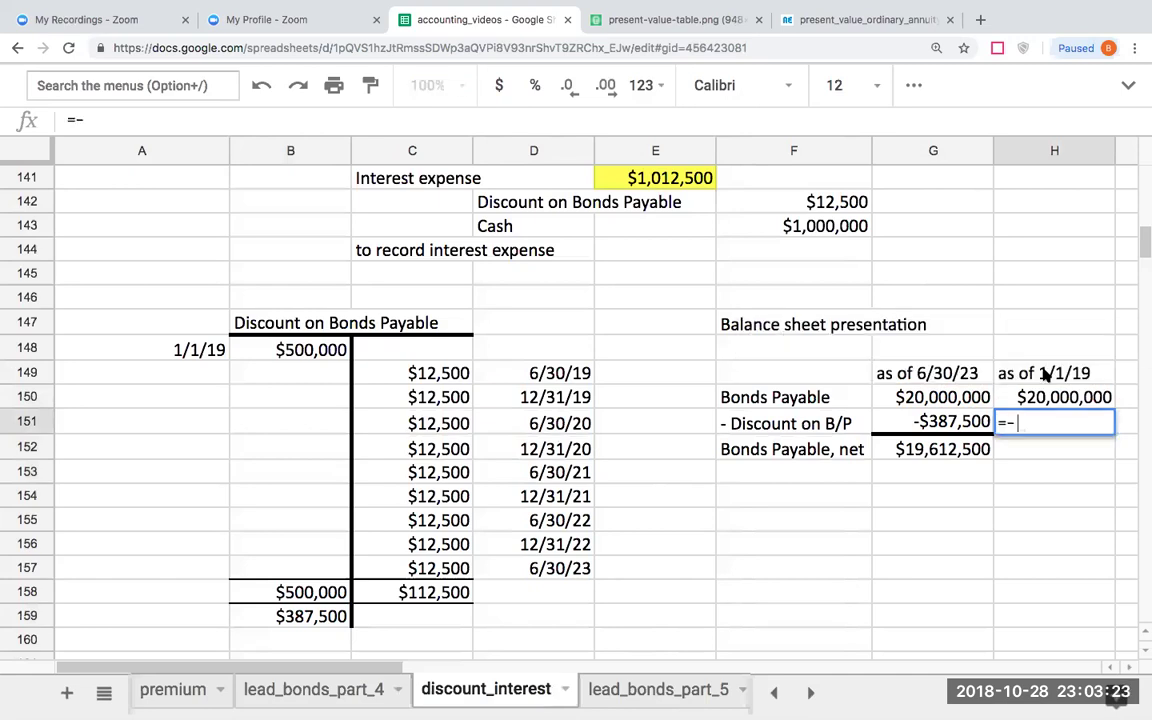
click(300, 349)
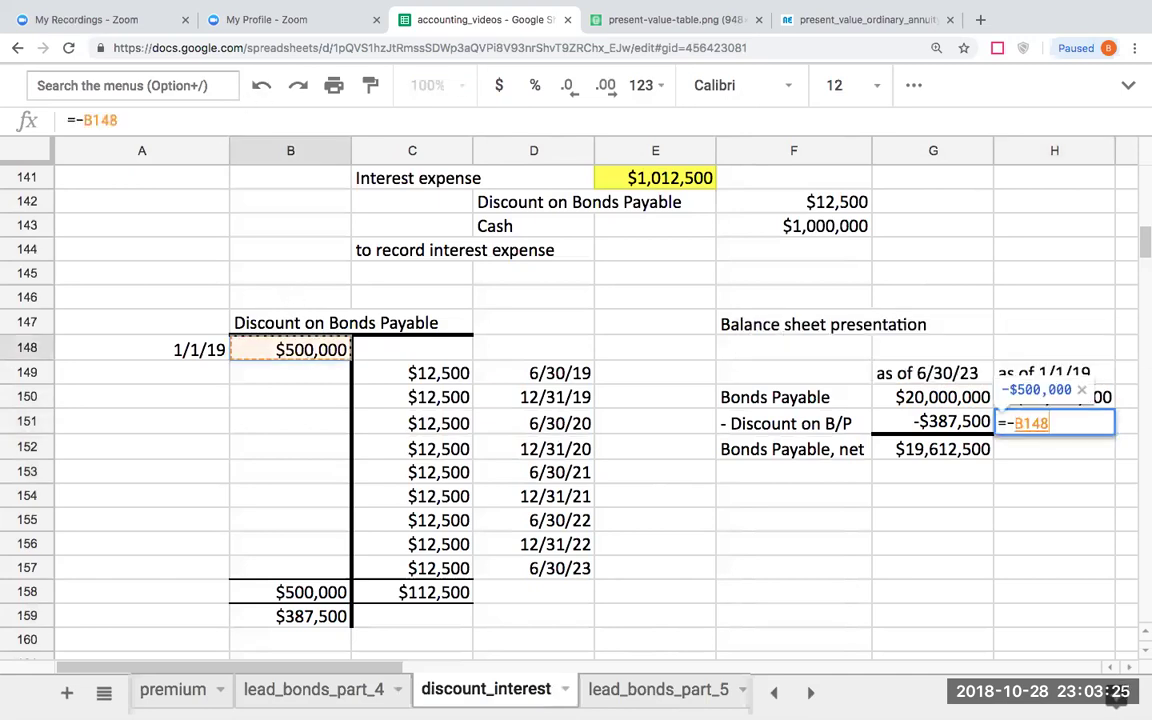
key(Return)
- Underline the 1/1/19 discount cell H151 with a bottom border
click(1054, 423)
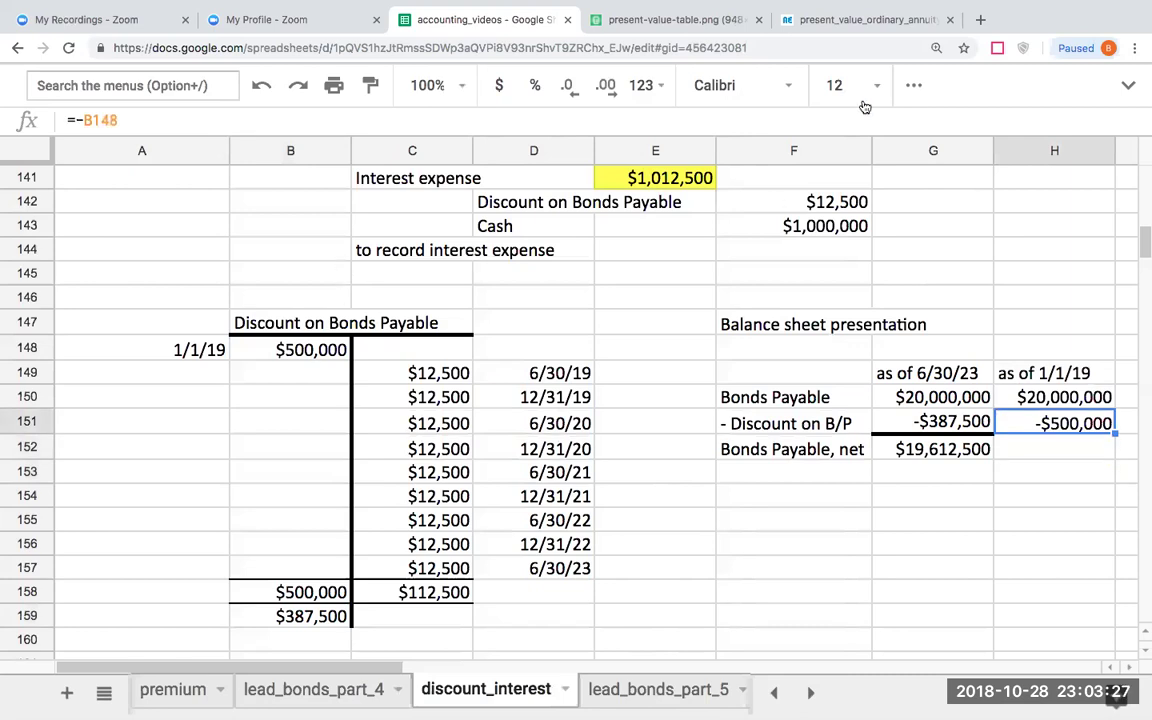
click(918, 90)
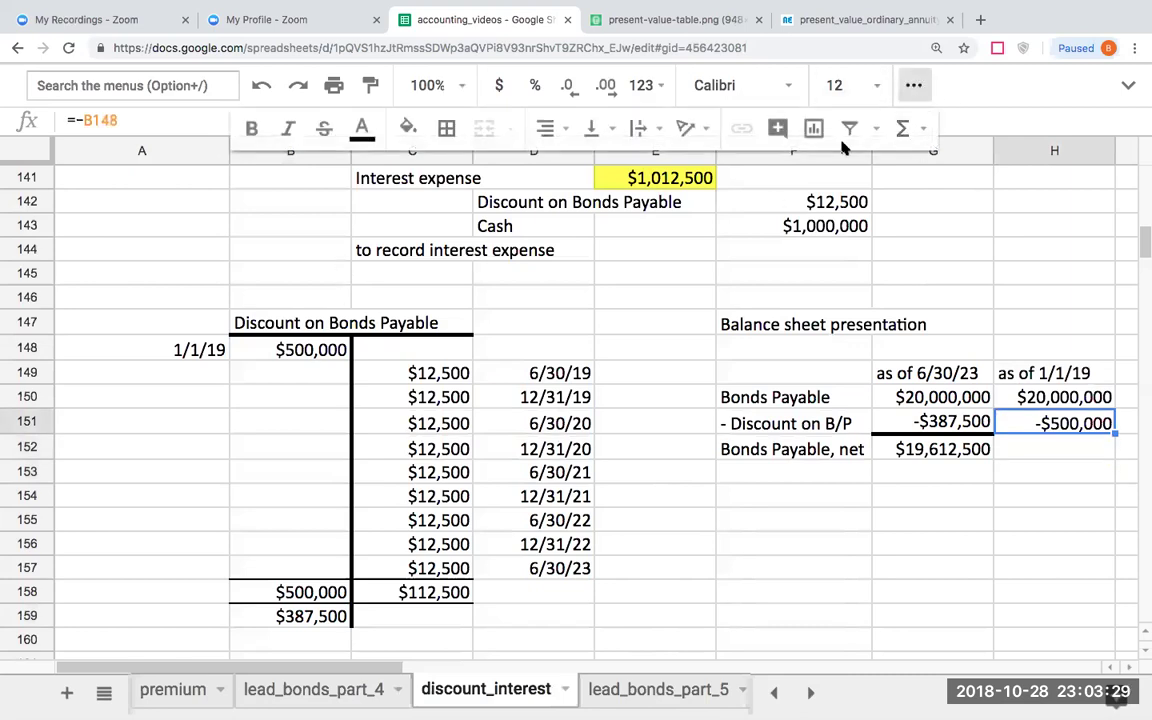
click(447, 128)
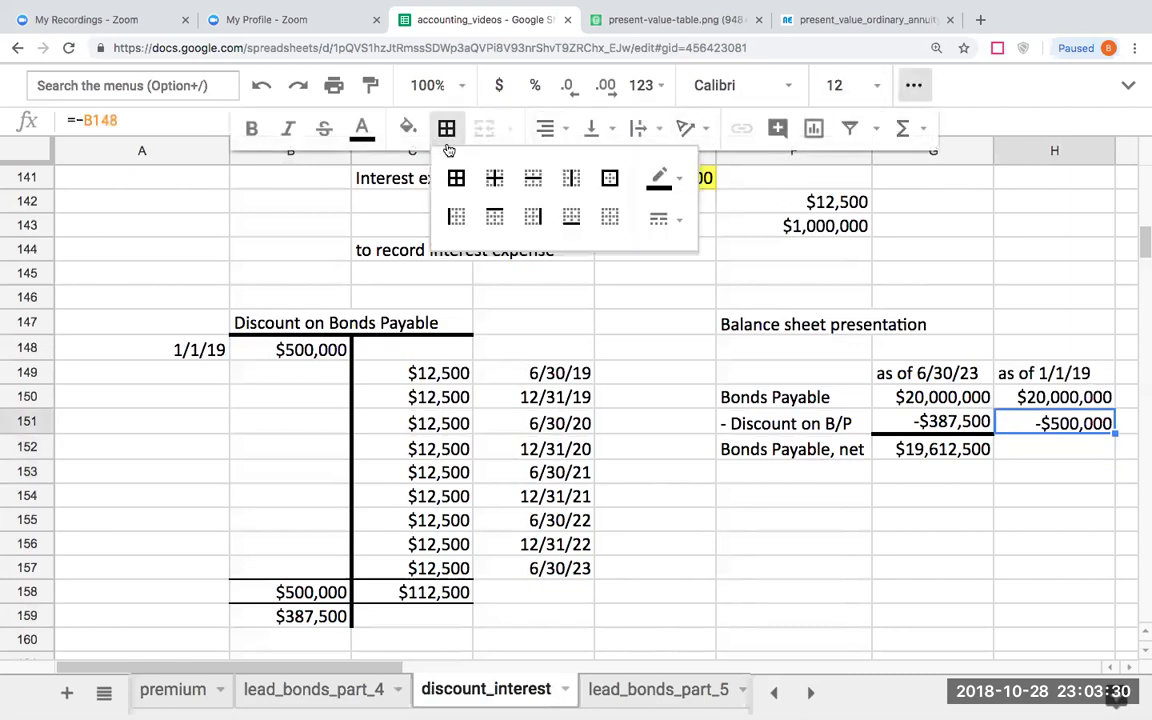
click(571, 216)
- Enter =H150+H151 in H152 for $19,500,000 net bonds payable, then review row 152
click(1062, 446)
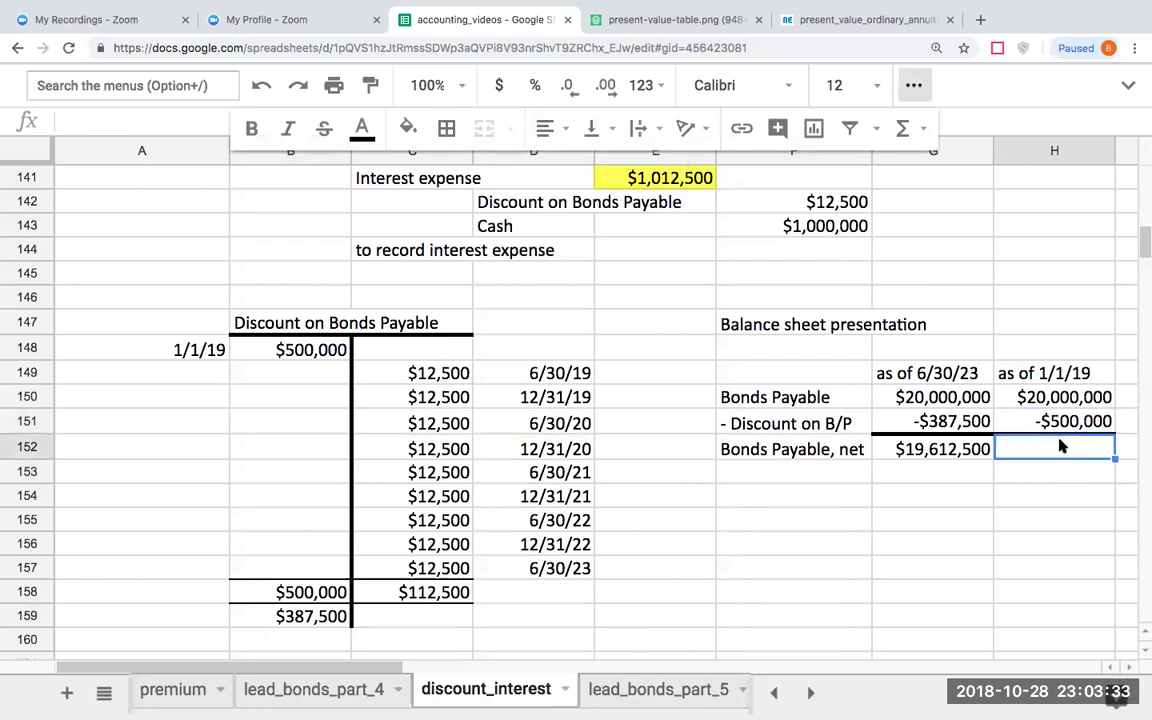
text(=H150+H151)
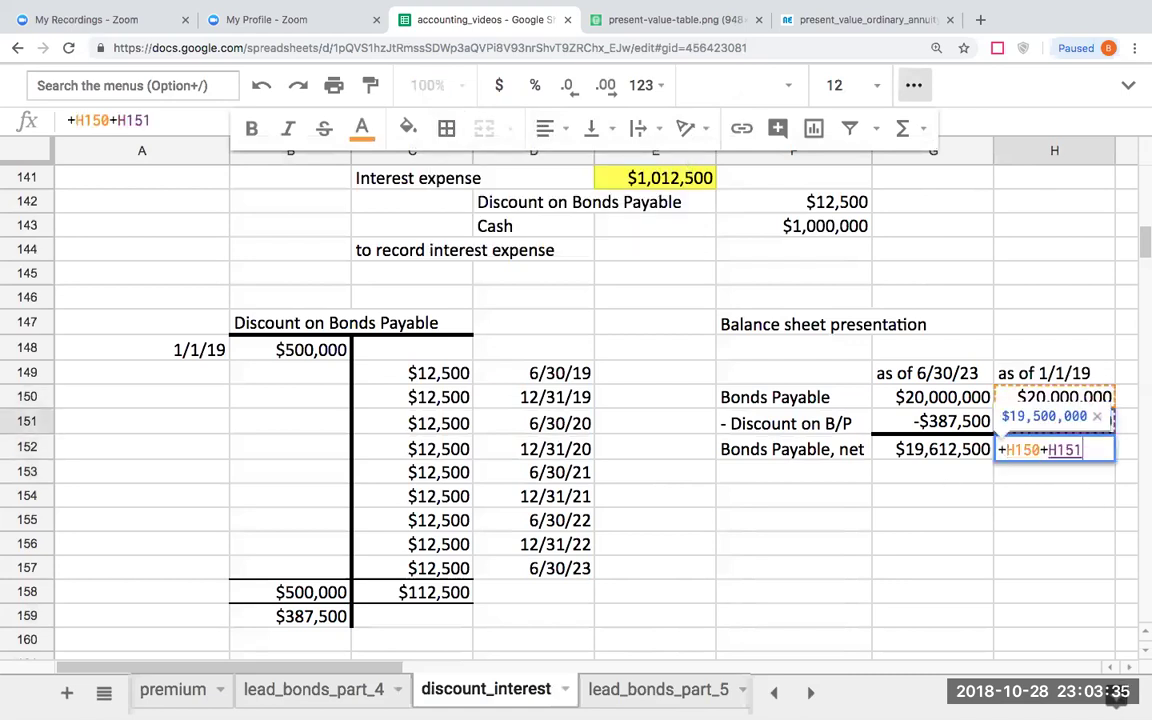
key(Return)
click(932, 449)
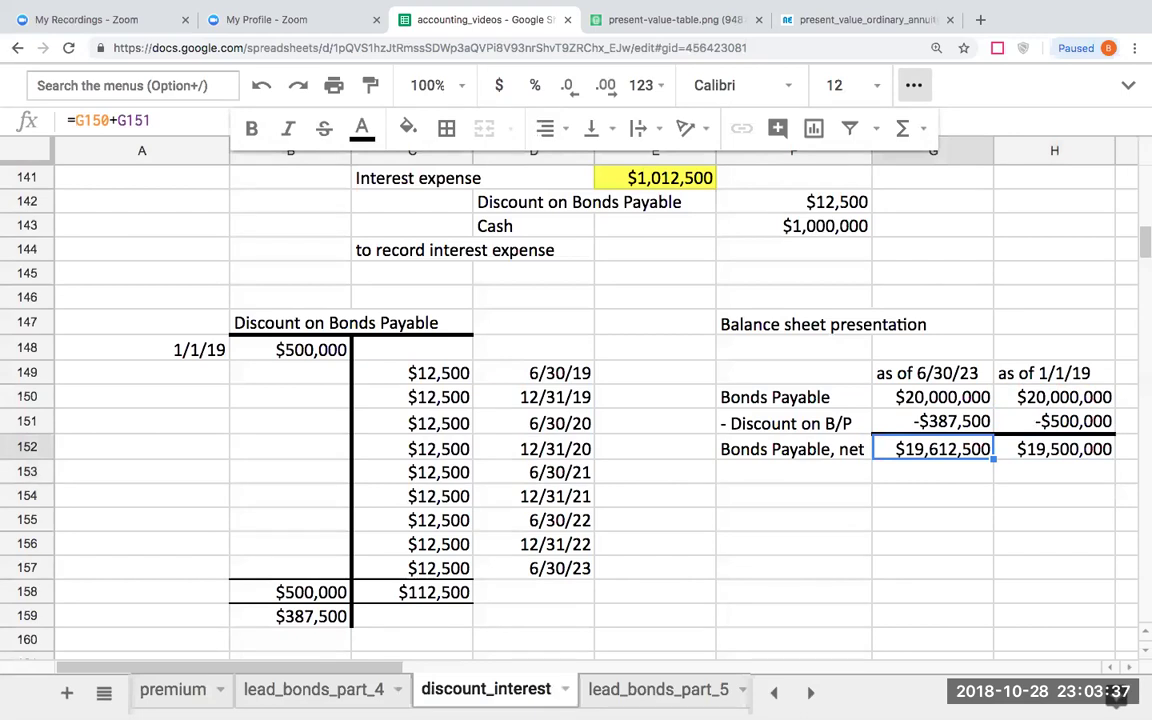
key(Left)
key(Left)
key(Left)
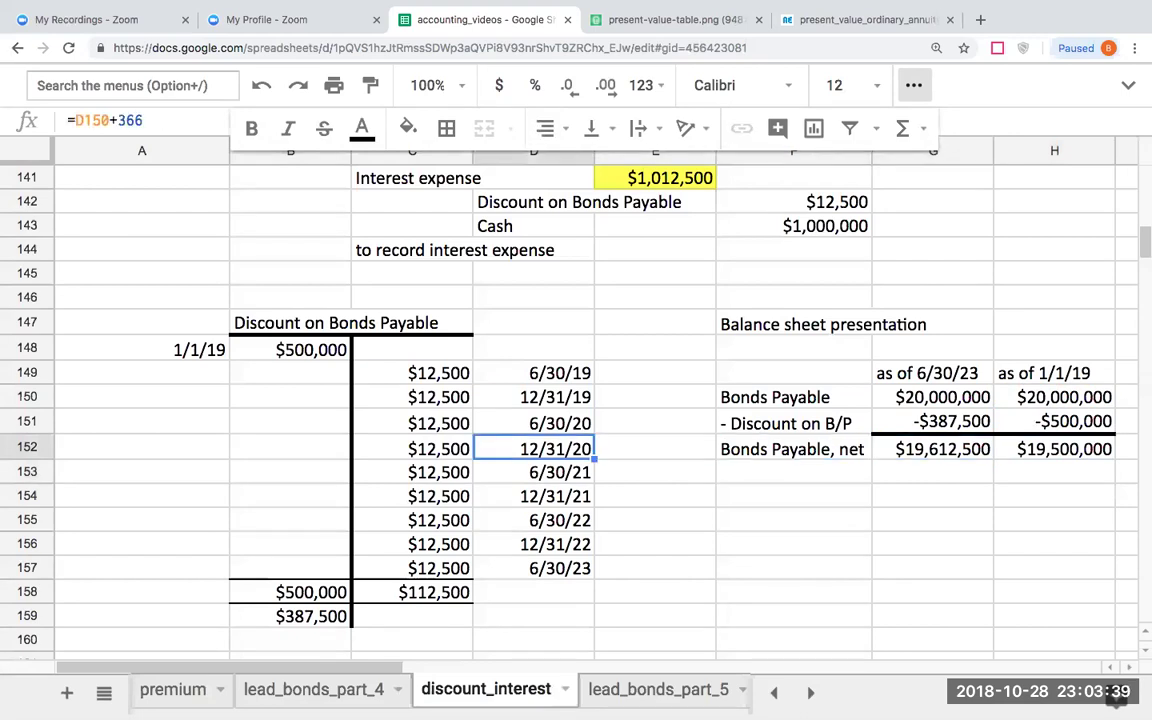
key(Right)
key(Right)
key(Right)
key(Up)
key(Up)
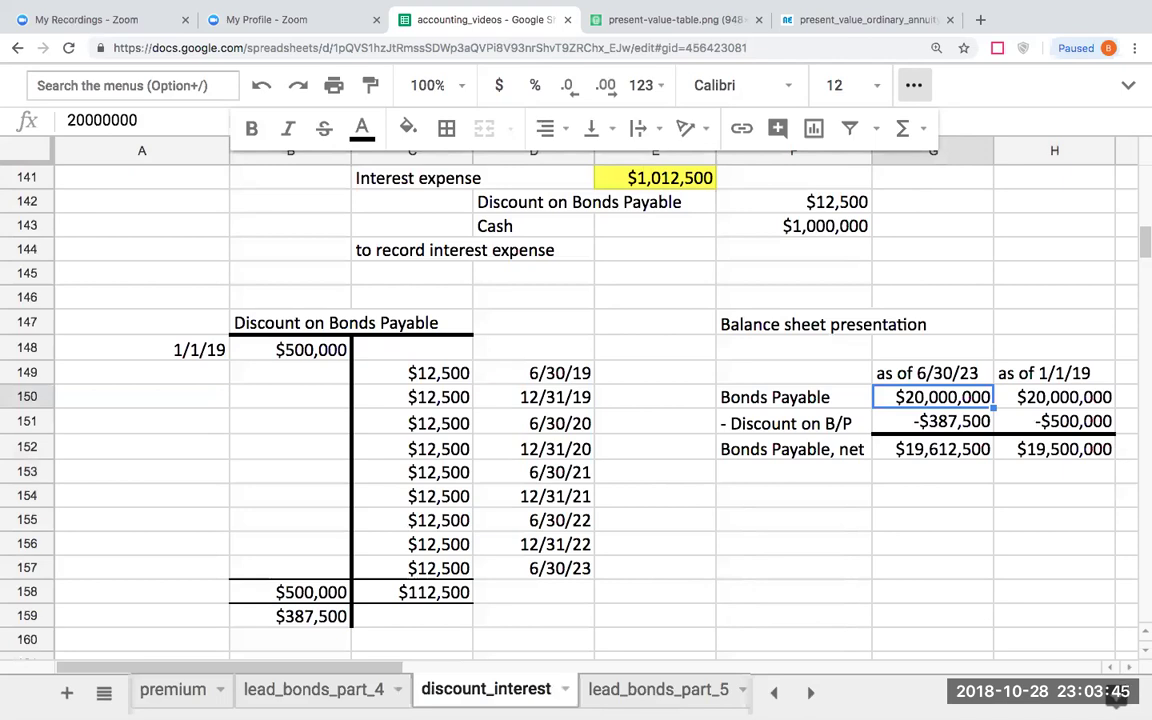
click(1082, 425)
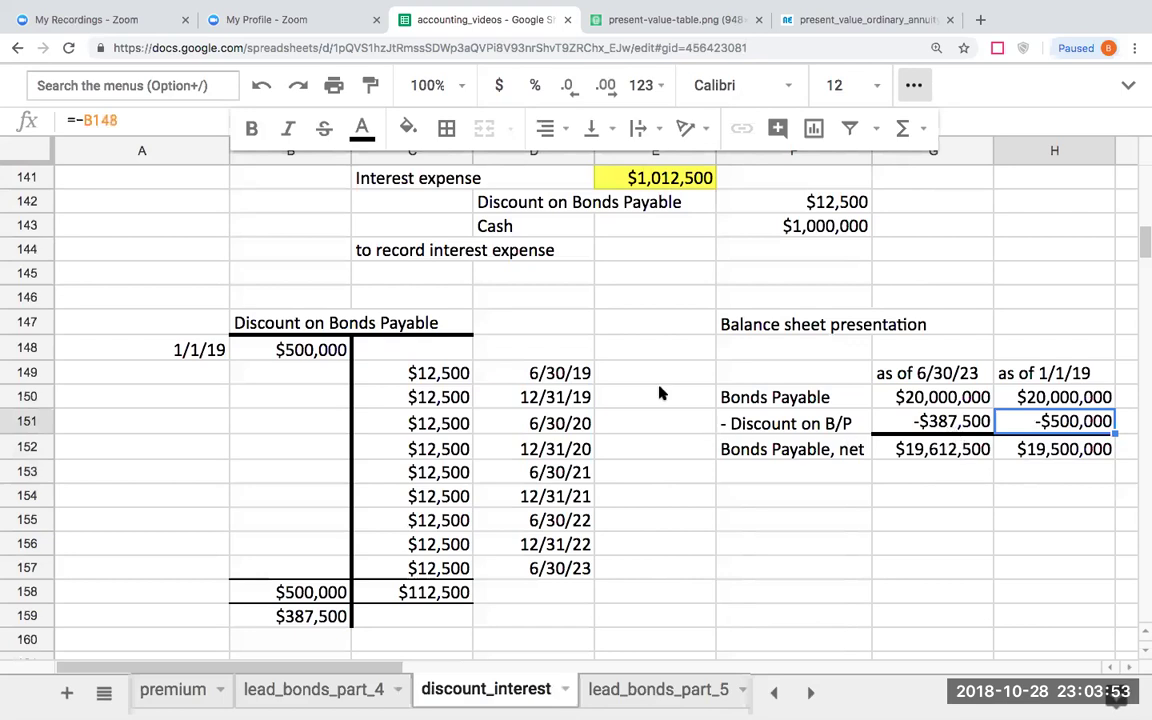
drag(166, 327, 600, 638)
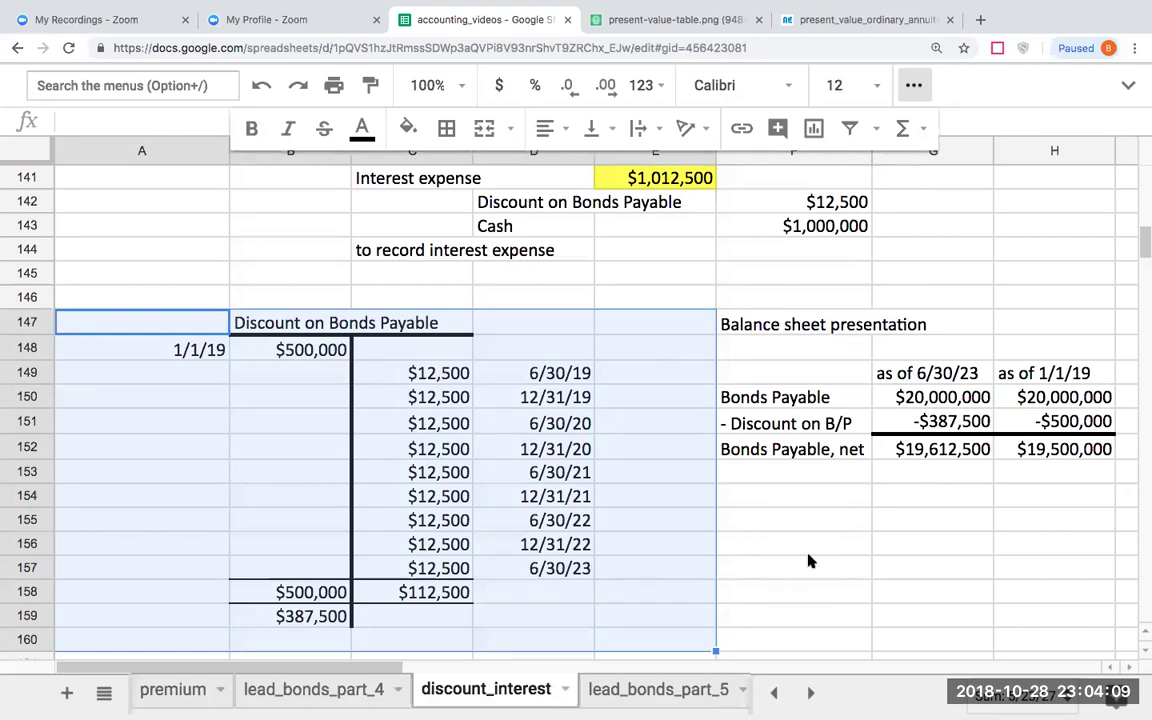
click(762, 546)
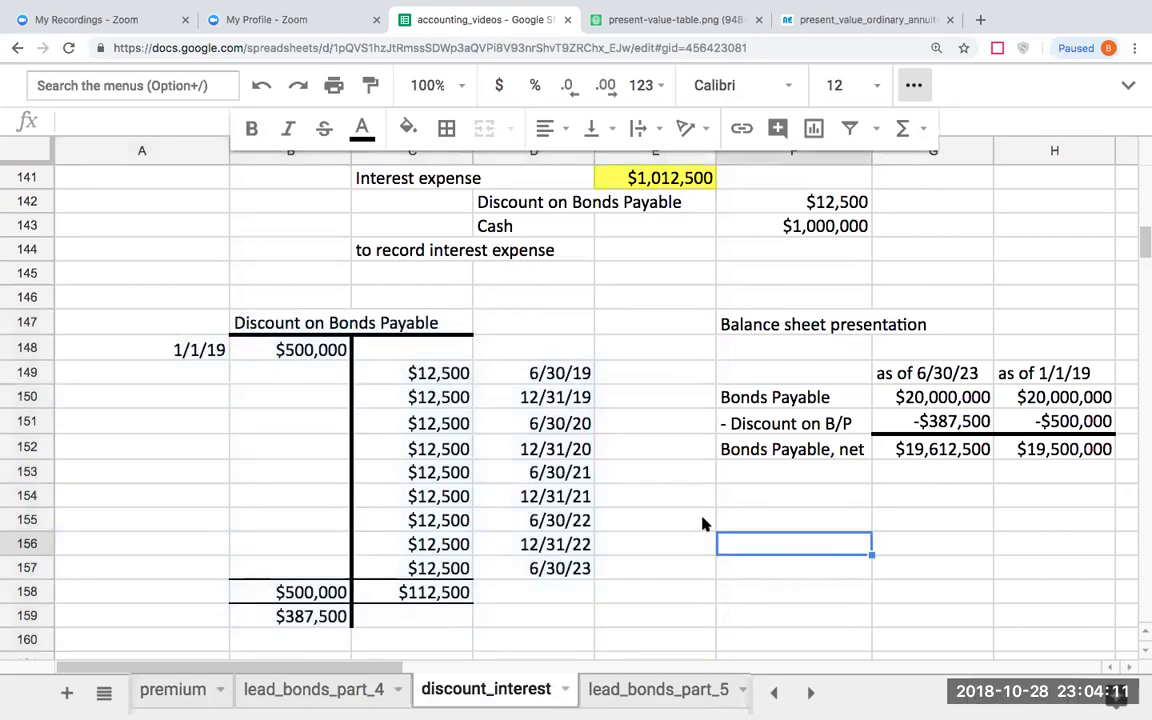